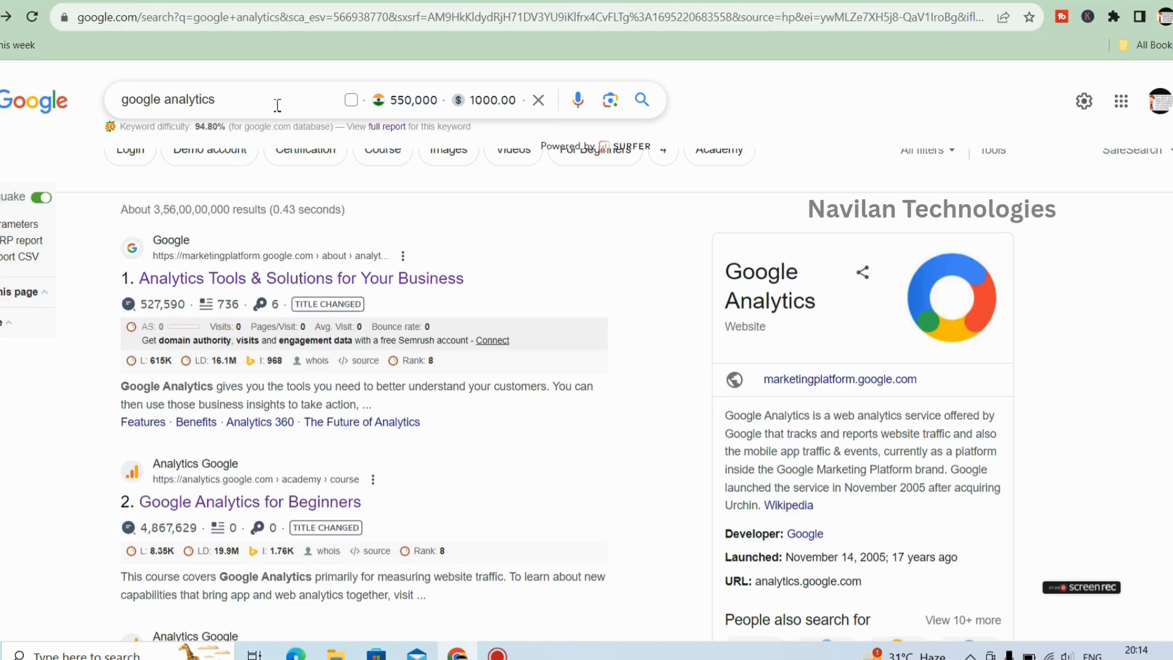
- Open the Google Analytics site from the search results and start setting up measurement
left_click(256, 281)
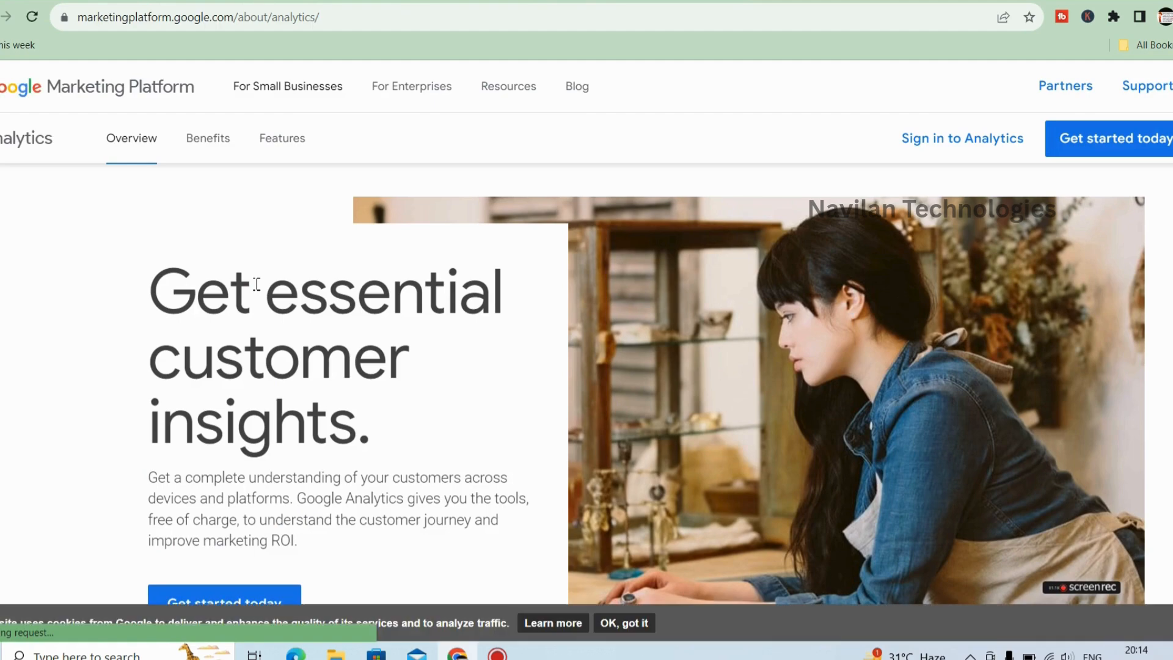
scroll(256, 283, "down", 3)
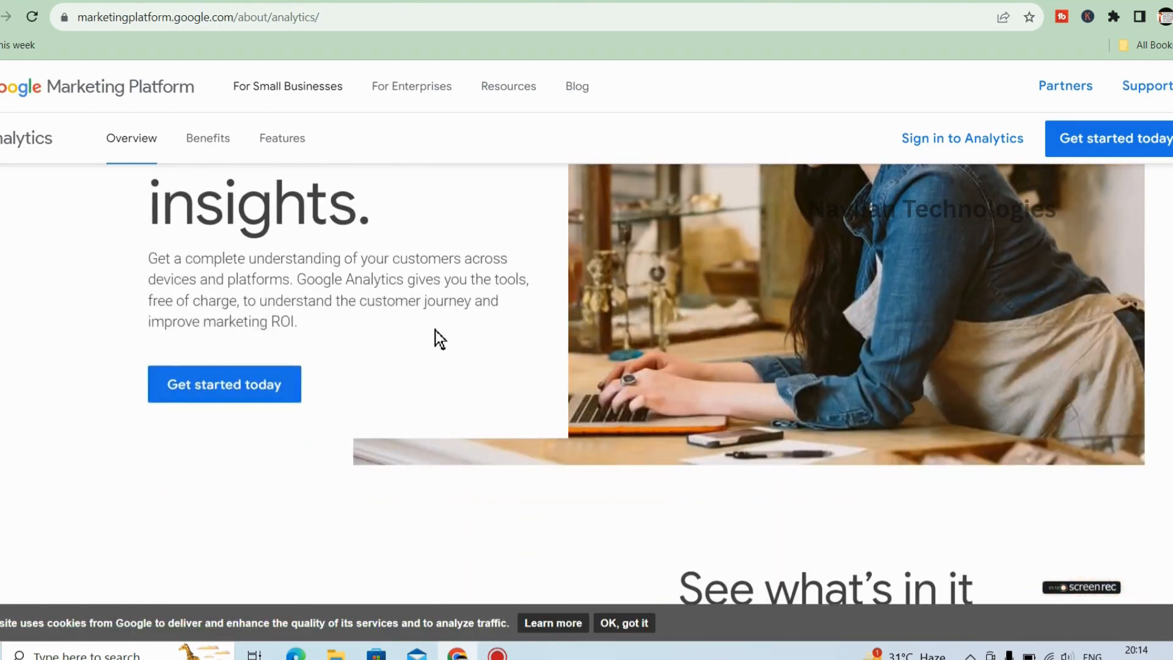
left_click(202, 392)
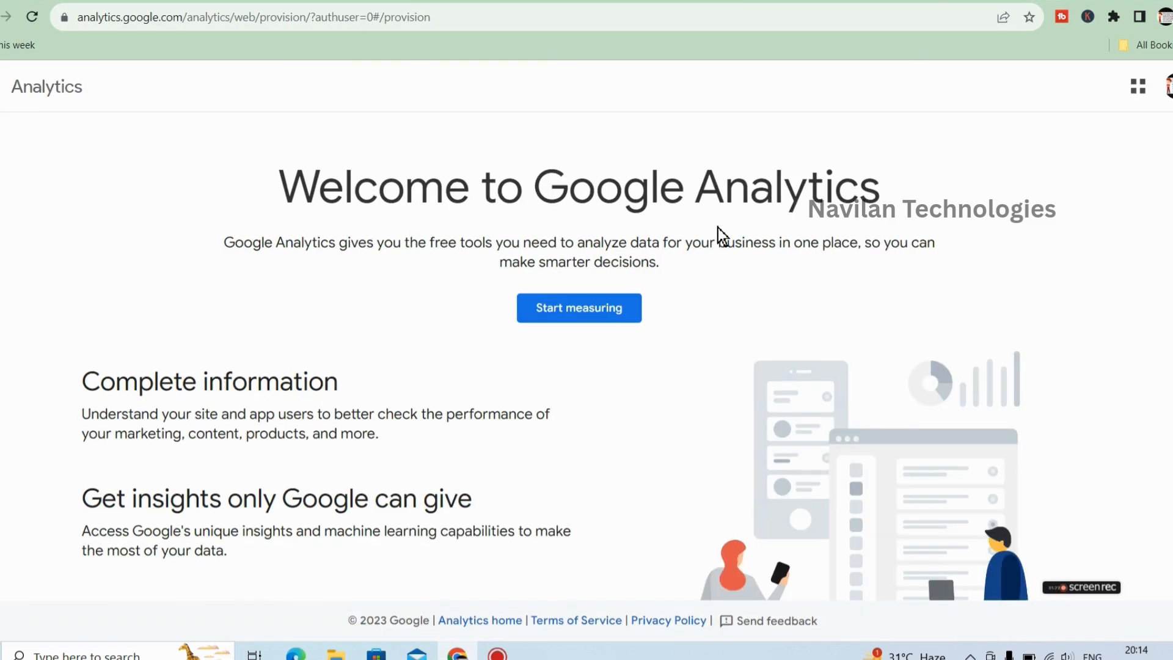
left_click(607, 313)
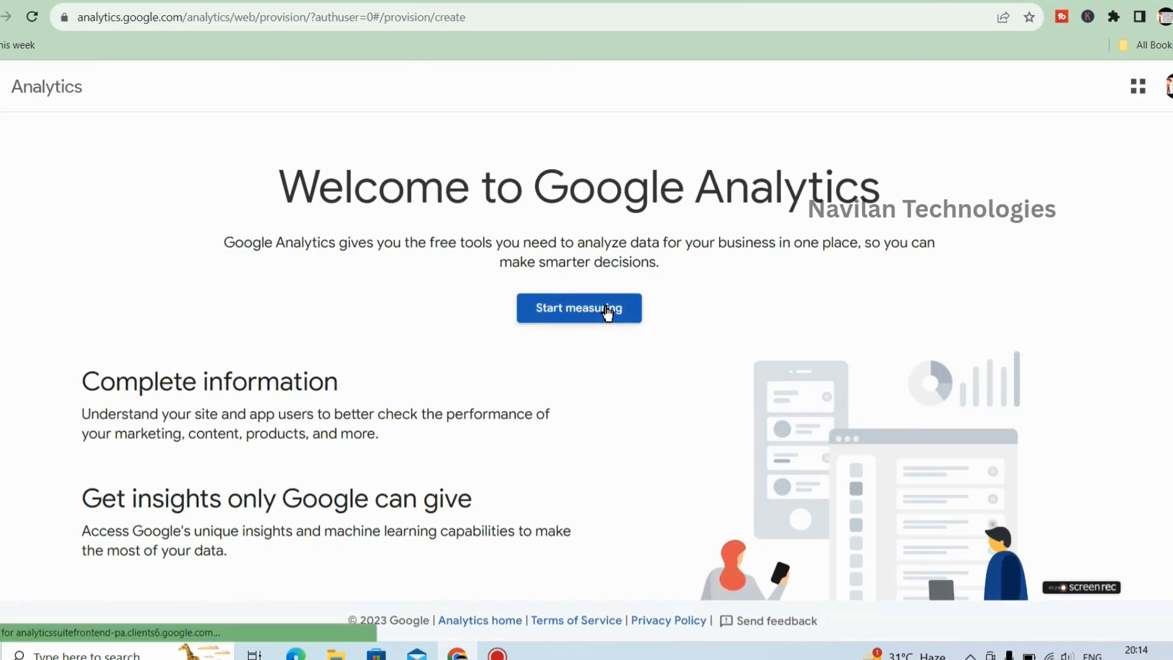
- Name the new Analytics account "Tech Tamil Geek"
scroll(634, 263, "down", 3)
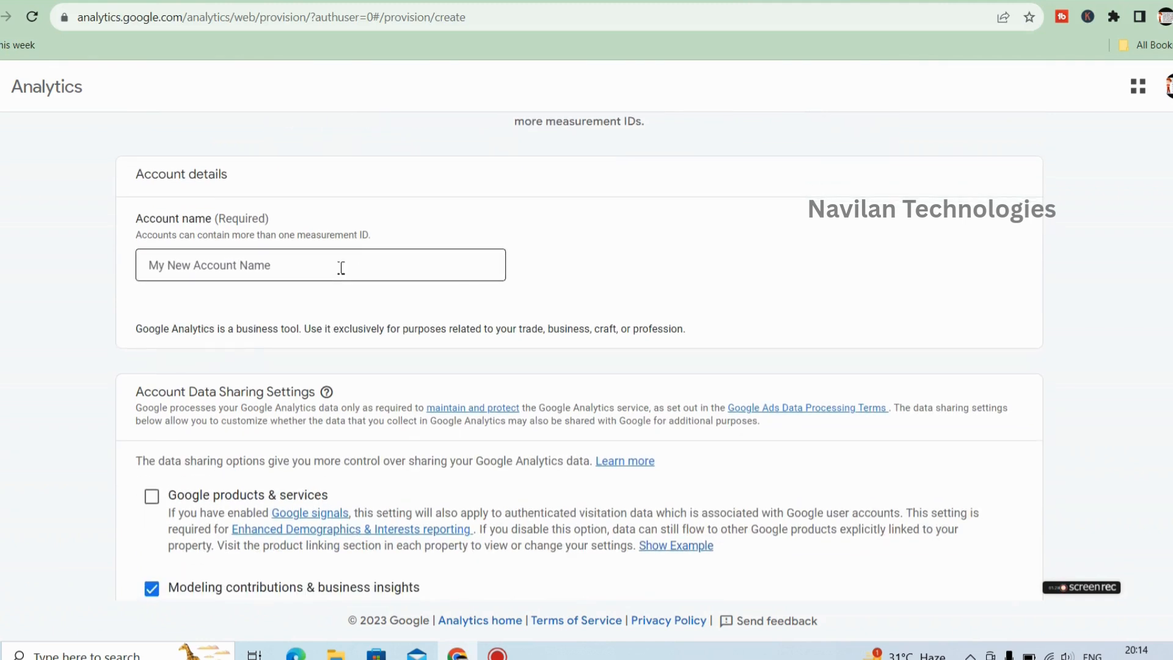
left_click(341, 267)
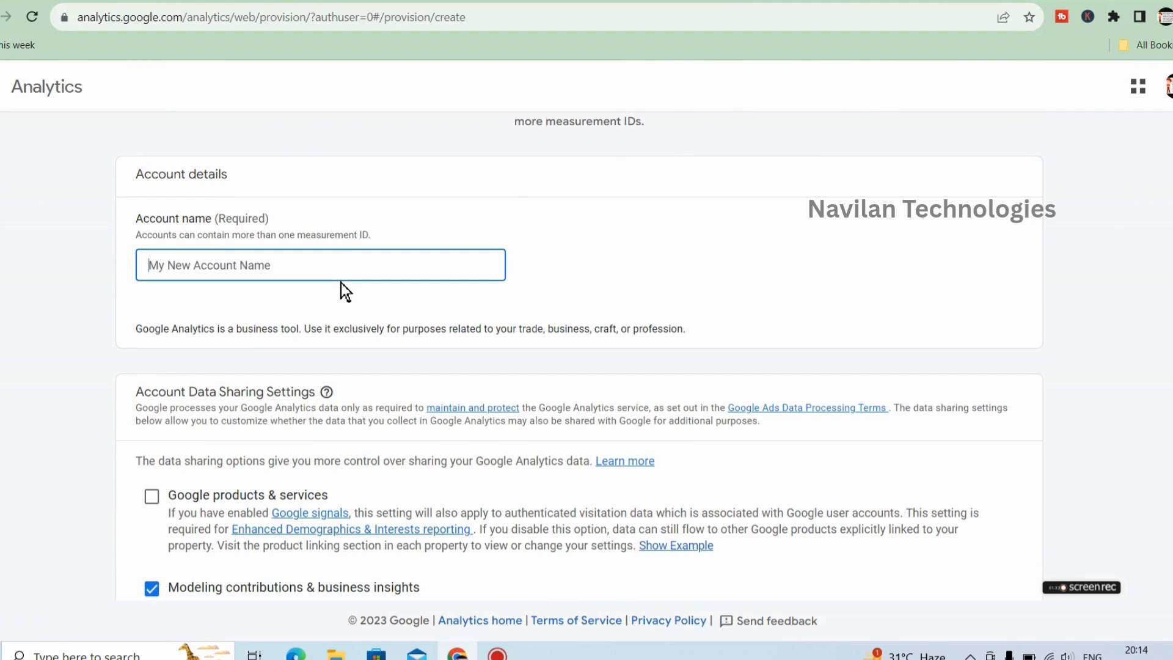
type("Tech ")
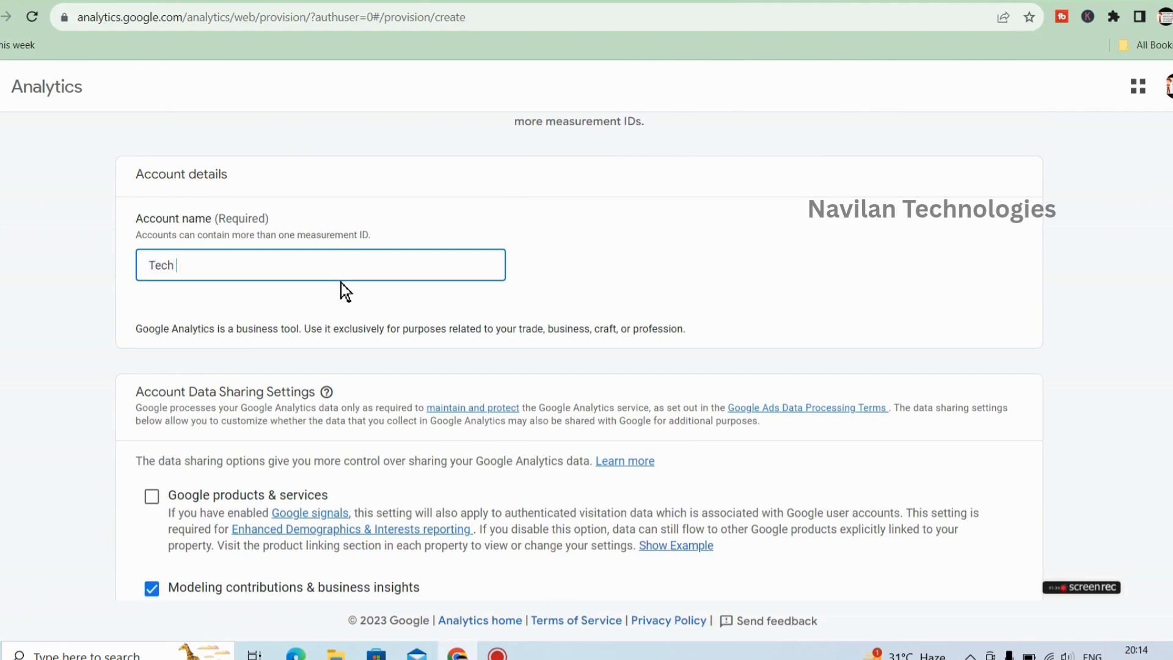
type("Tamil gee")
key("BackSpace")
key("BackSpace")
key("BackSpace")
type("Geek")
- Enable data sharing with Google products & services and continue to property creation
scroll(1087, 466, "down", 3)
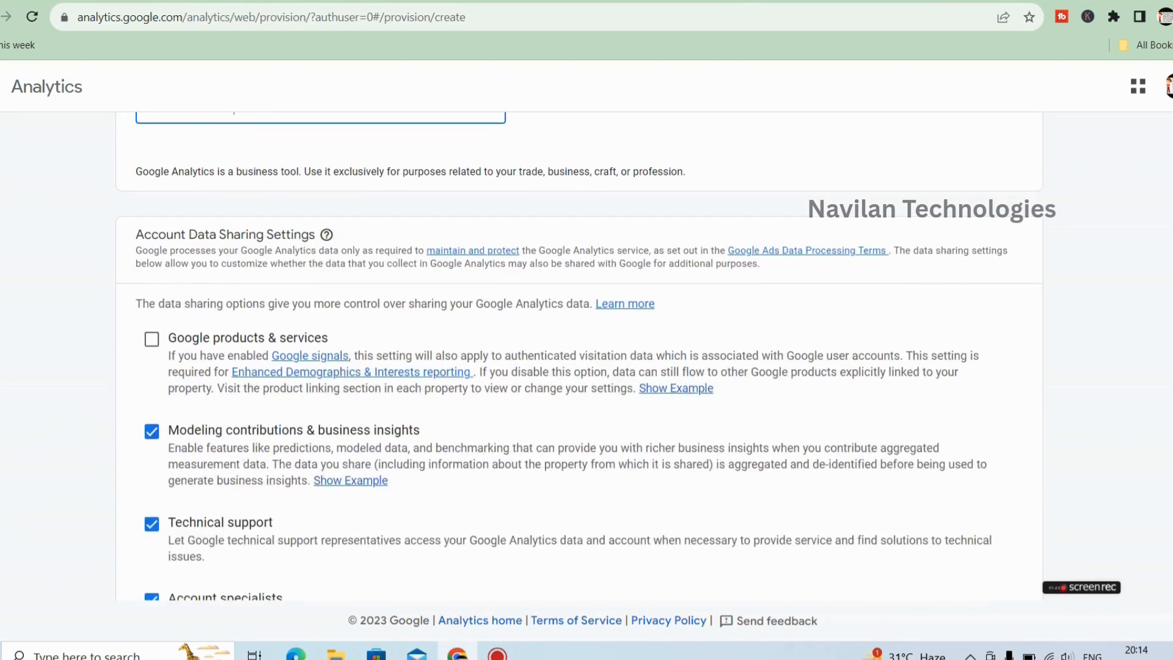
left_click(151, 338)
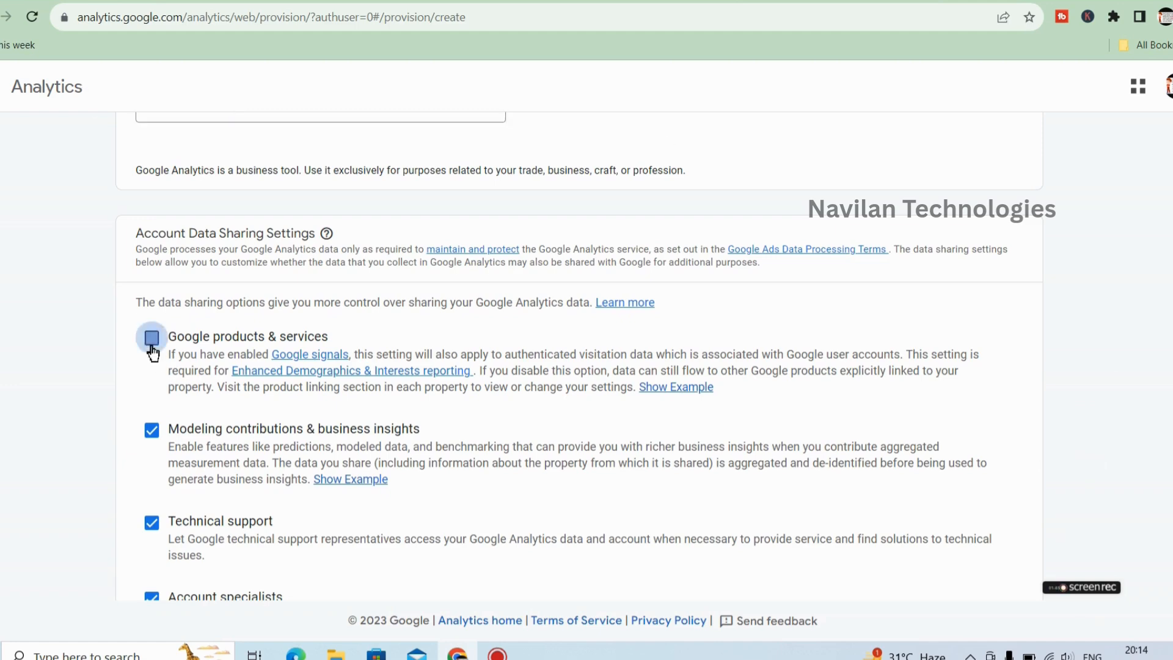
scroll(579, 367, "down", 4)
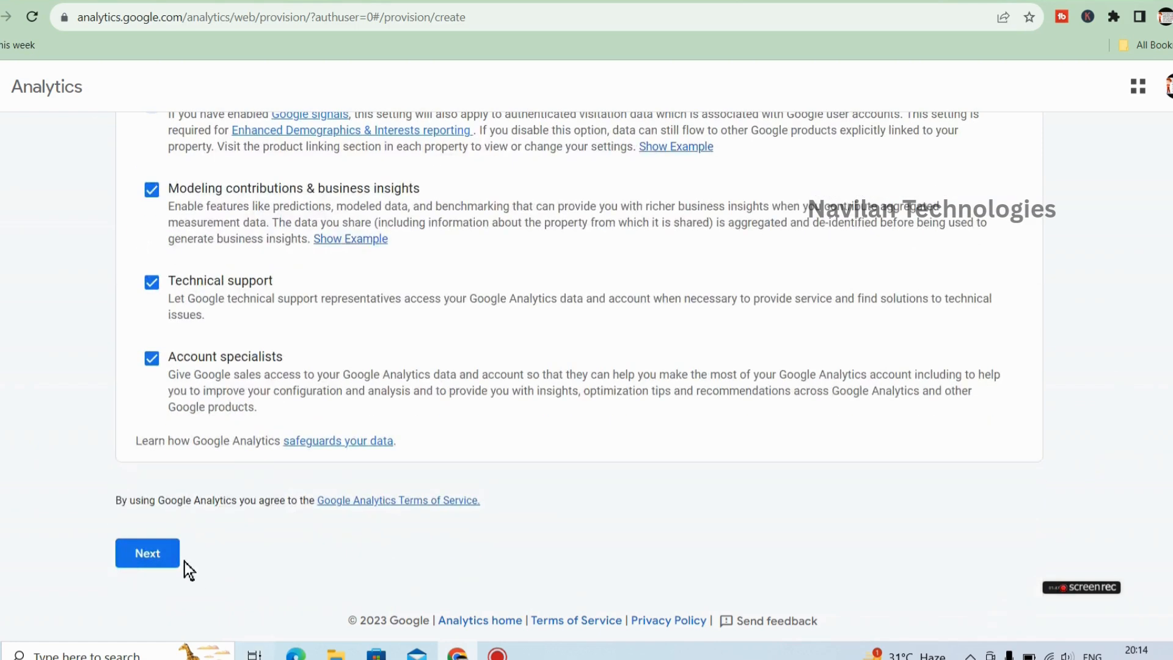
left_click(137, 557)
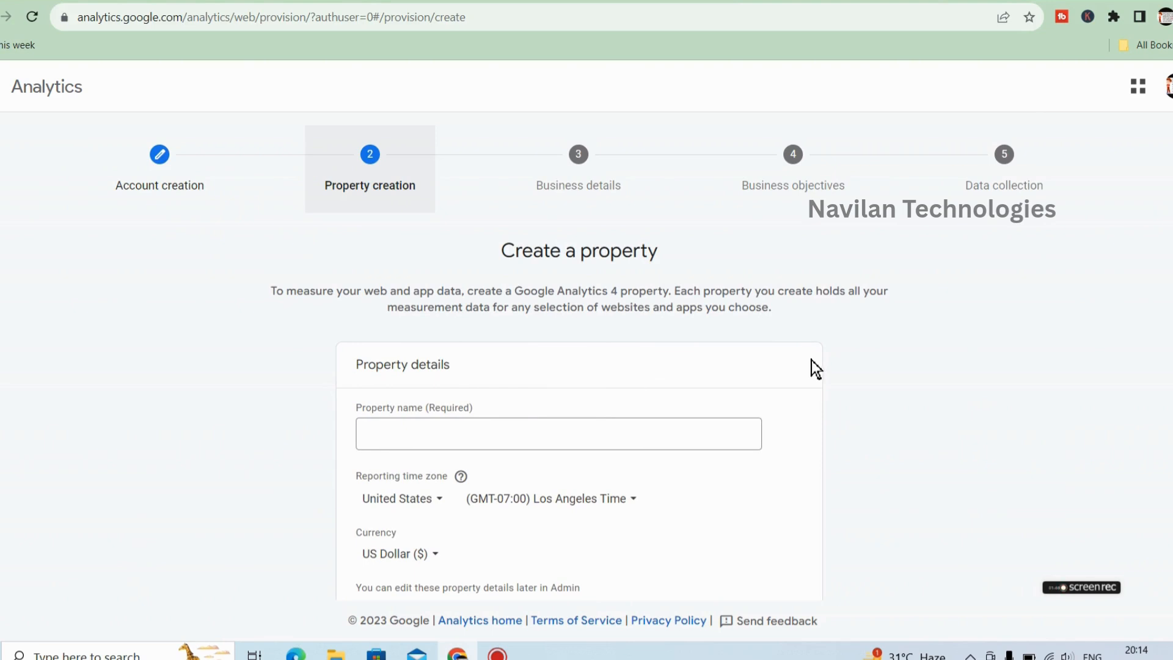
- Name the new property "Tech Tamil geek"
scroll(1112, 332, "down", 2)
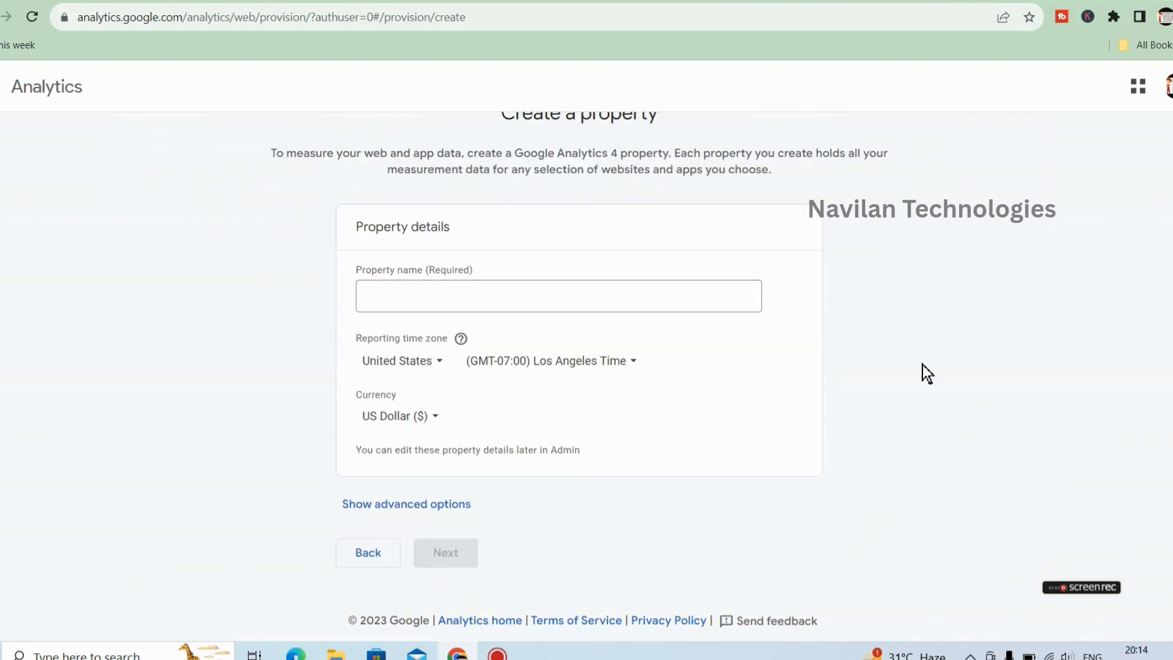
left_click(478, 295)
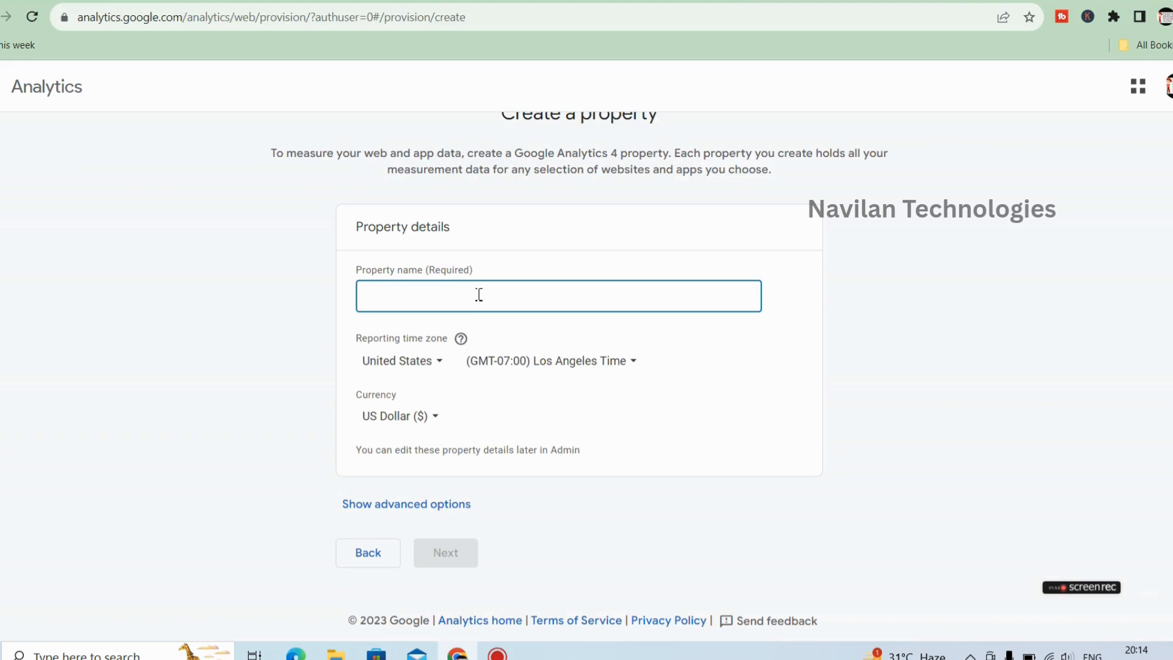
type("Tech Ta")
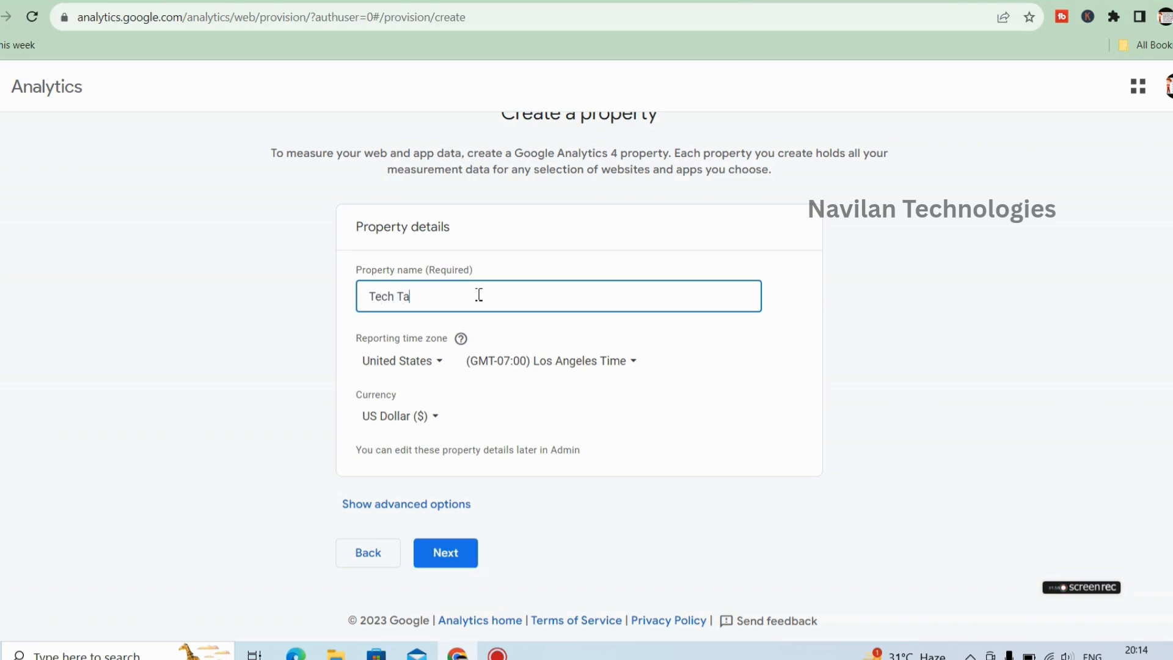
type("mil geek")
- Set the country of the property's reporting time zone to India
left_click(439, 365)
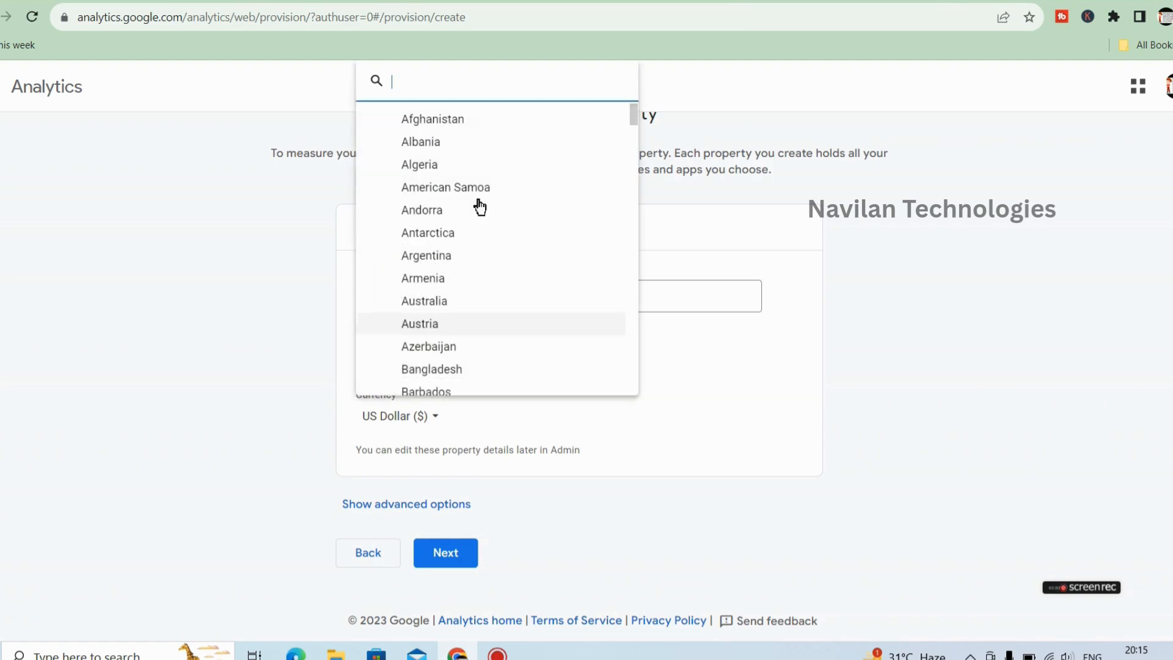
left_click(473, 77)
type("indi")
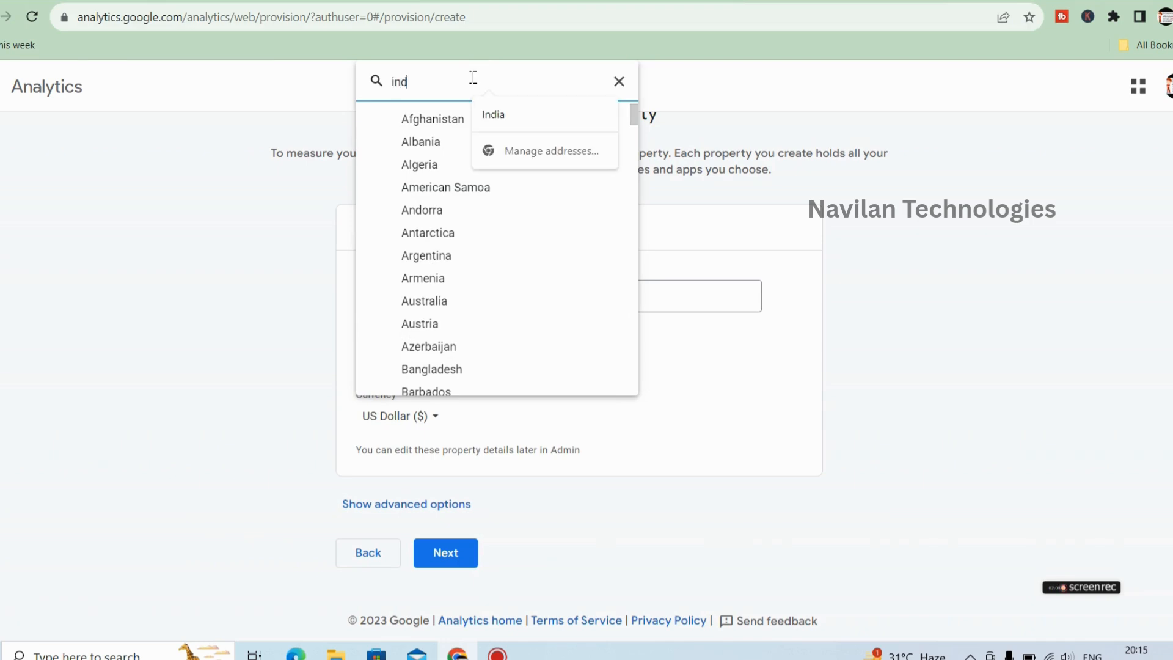
left_click(510, 121)
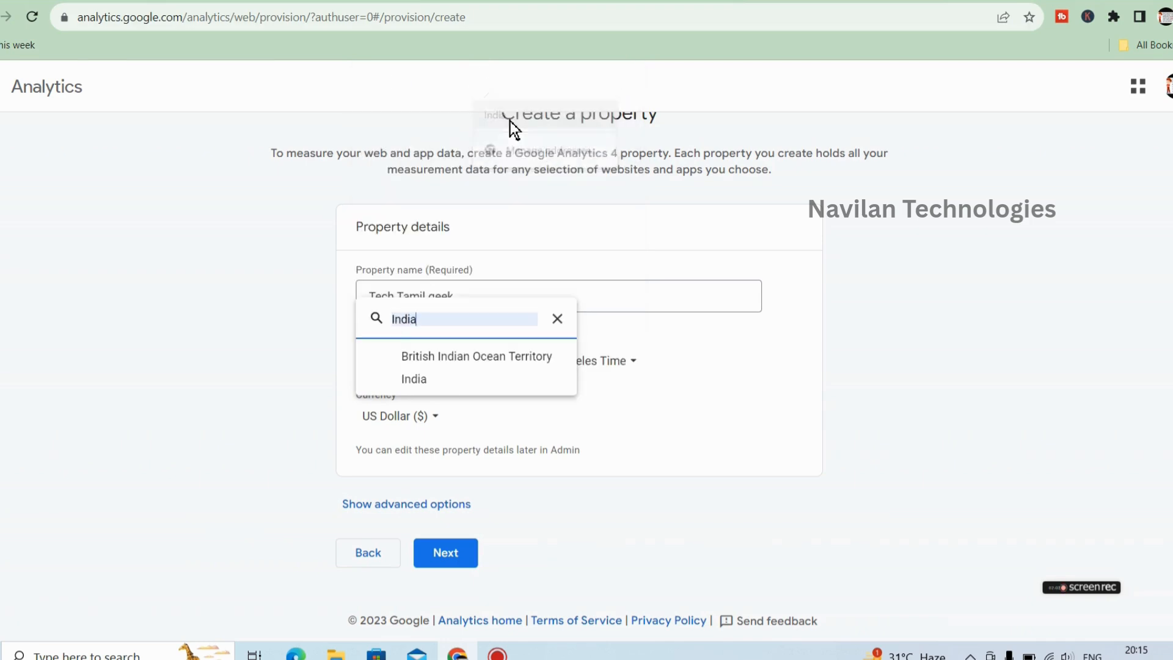
left_click(424, 339)
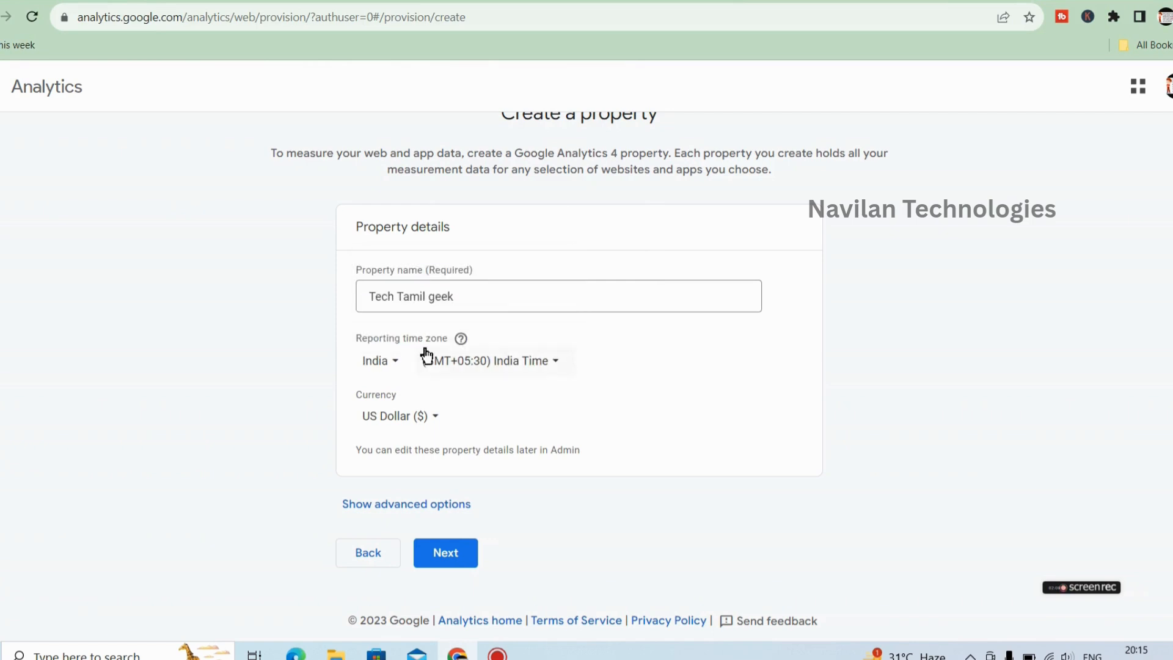
- Set the property's currency to Indian Rupee (₹) and continue to the business details
left_click(440, 418)
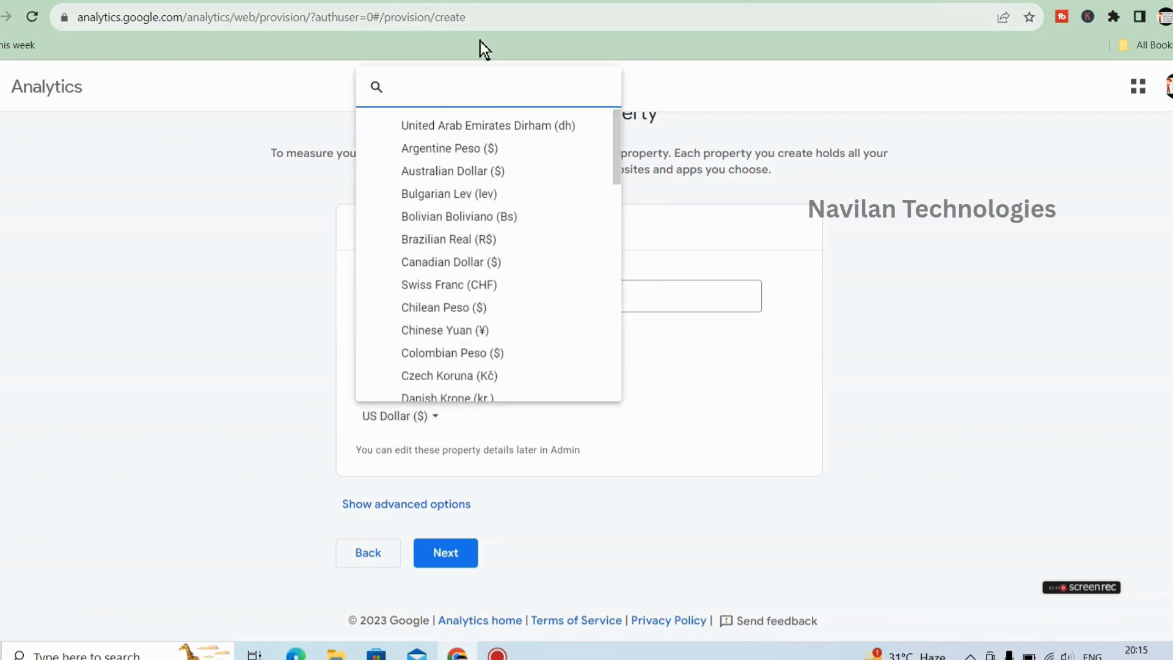
type("inr")
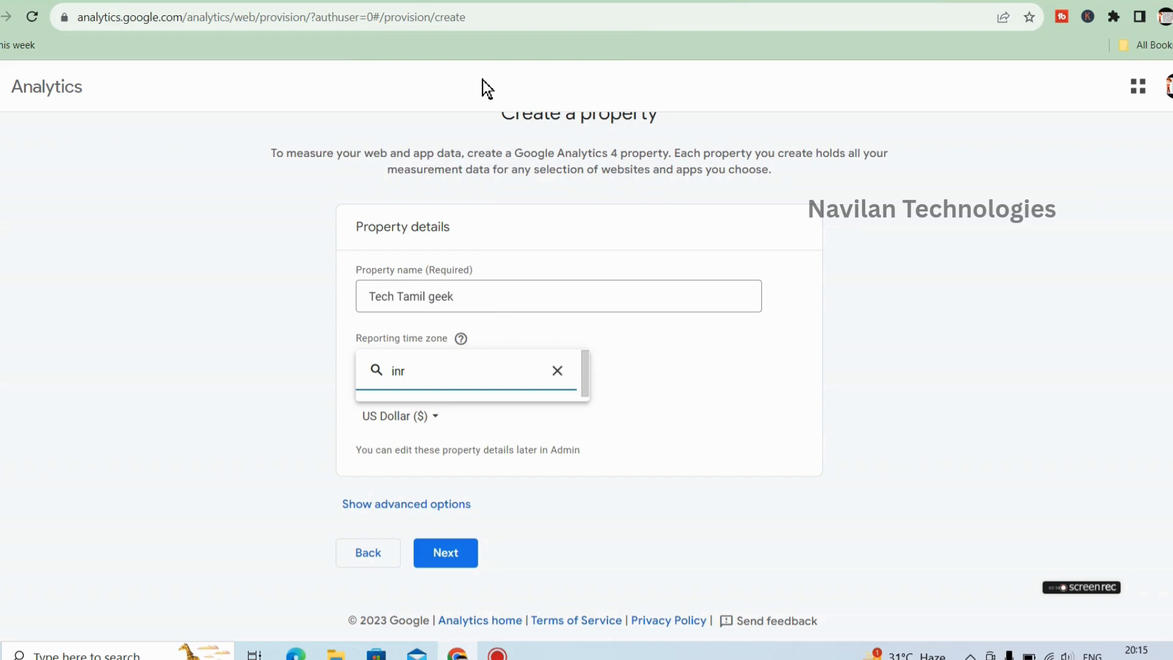
double_click(496, 375)
key("BackSpace")
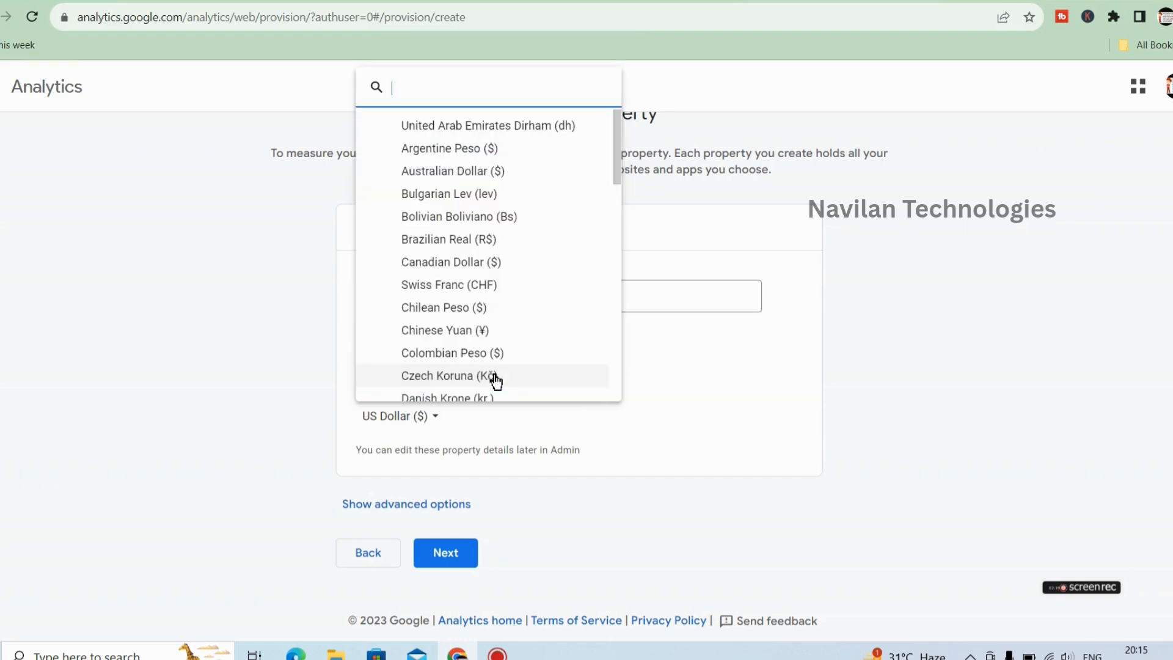
type("ru")
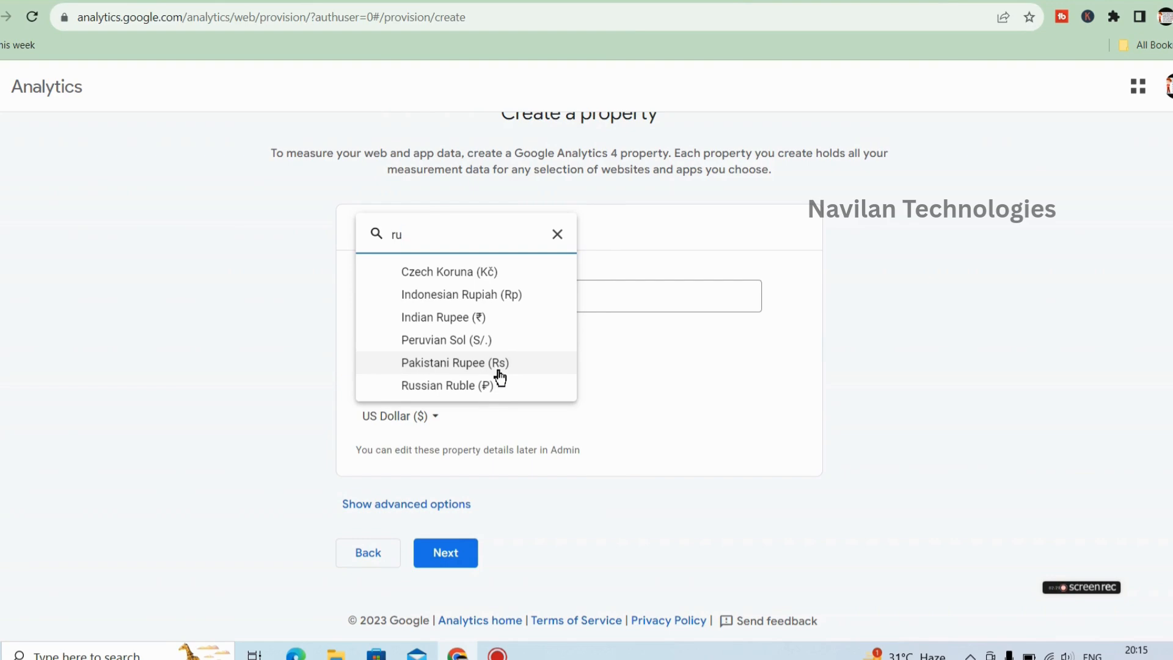
left_click(492, 317)
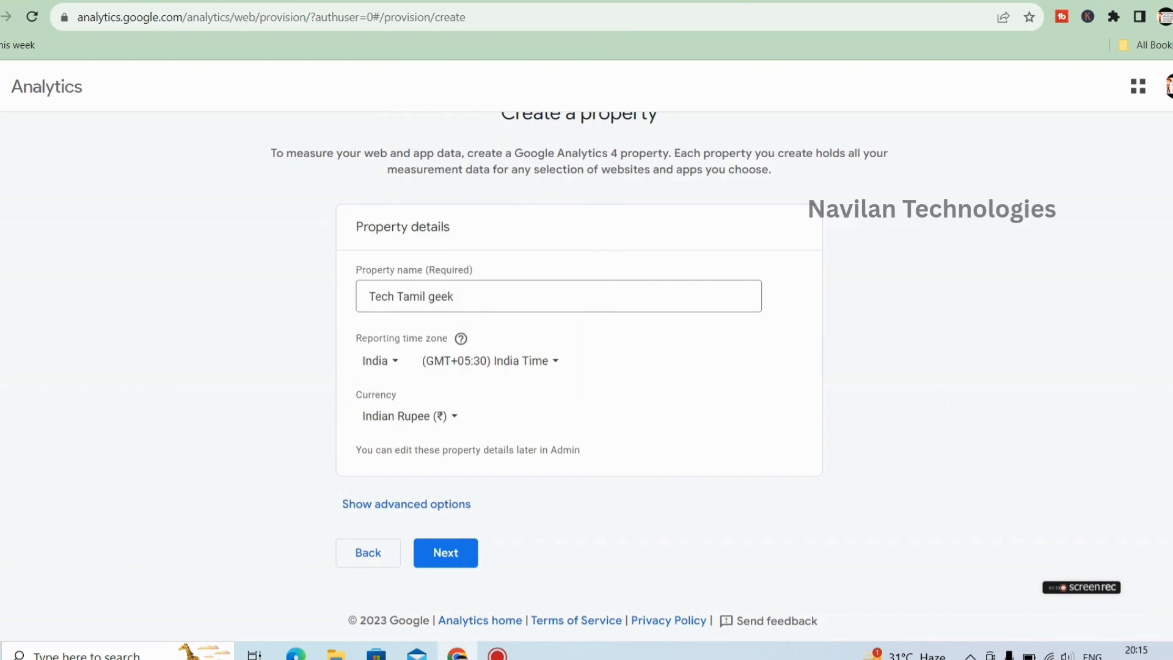
left_click(461, 560)
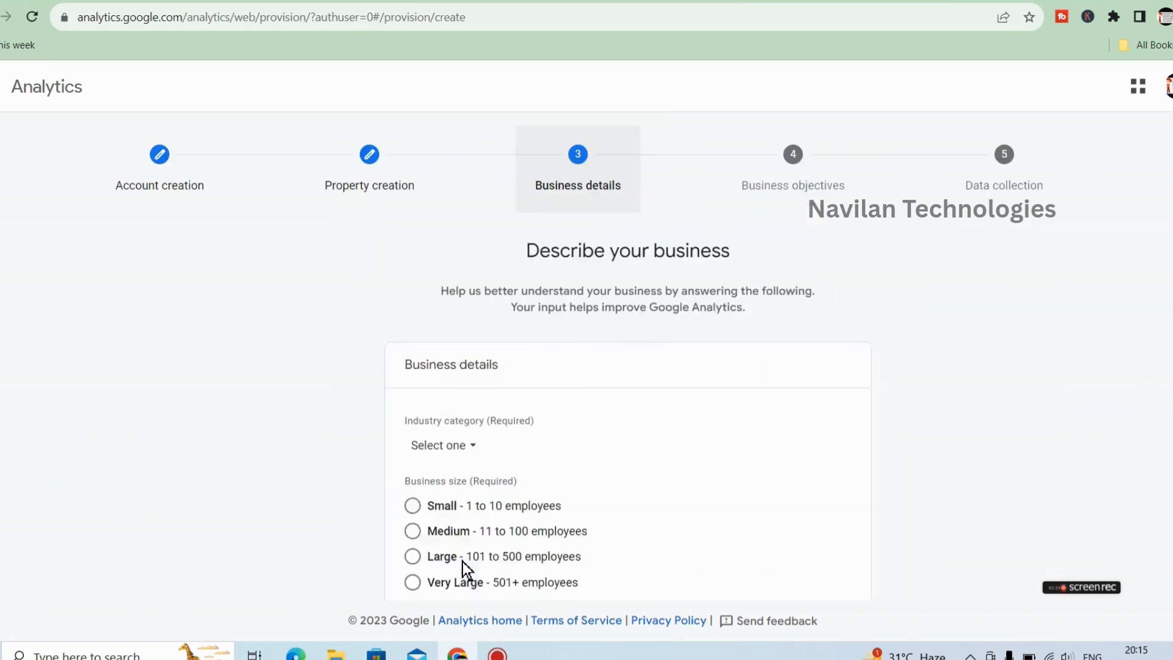
- Set the industry category to Internet & Telecom and the business size to Small (1 to 10 employees), and continue to the business objectives
scroll(477, 417, "down", 2)
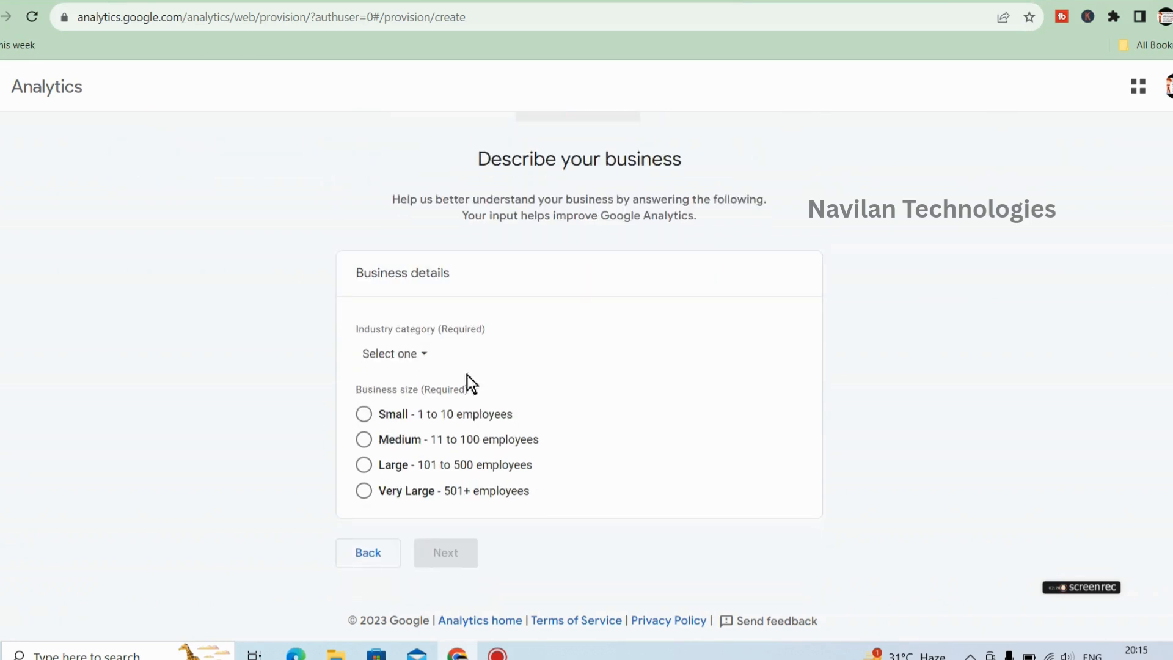
left_click(398, 359)
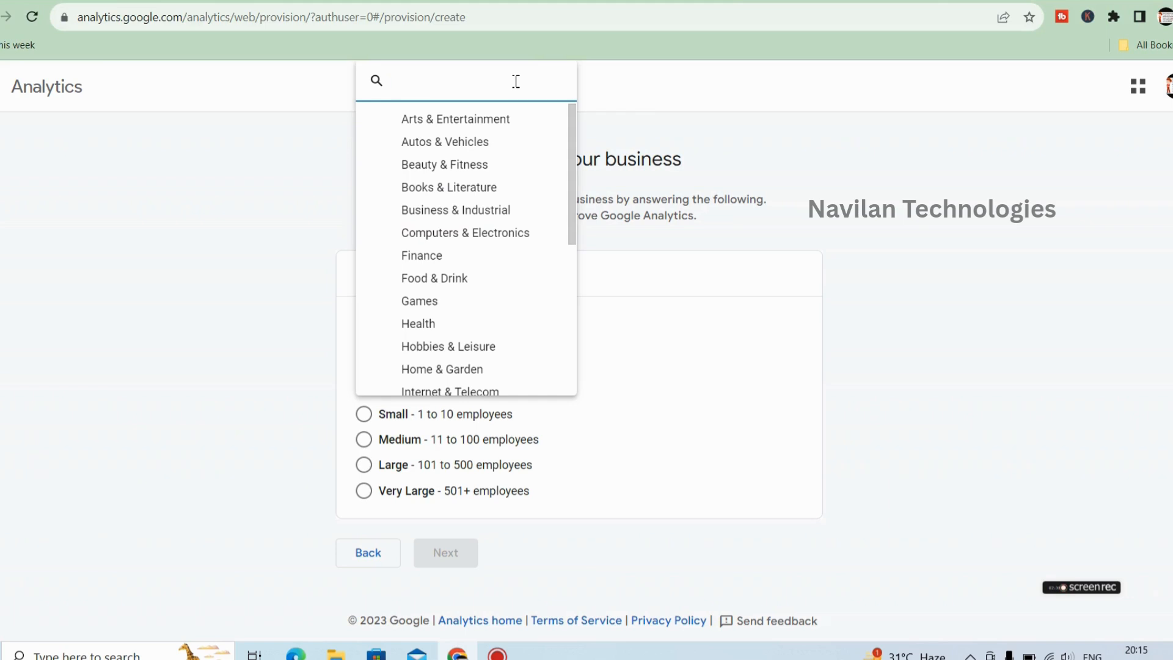
type("tec")
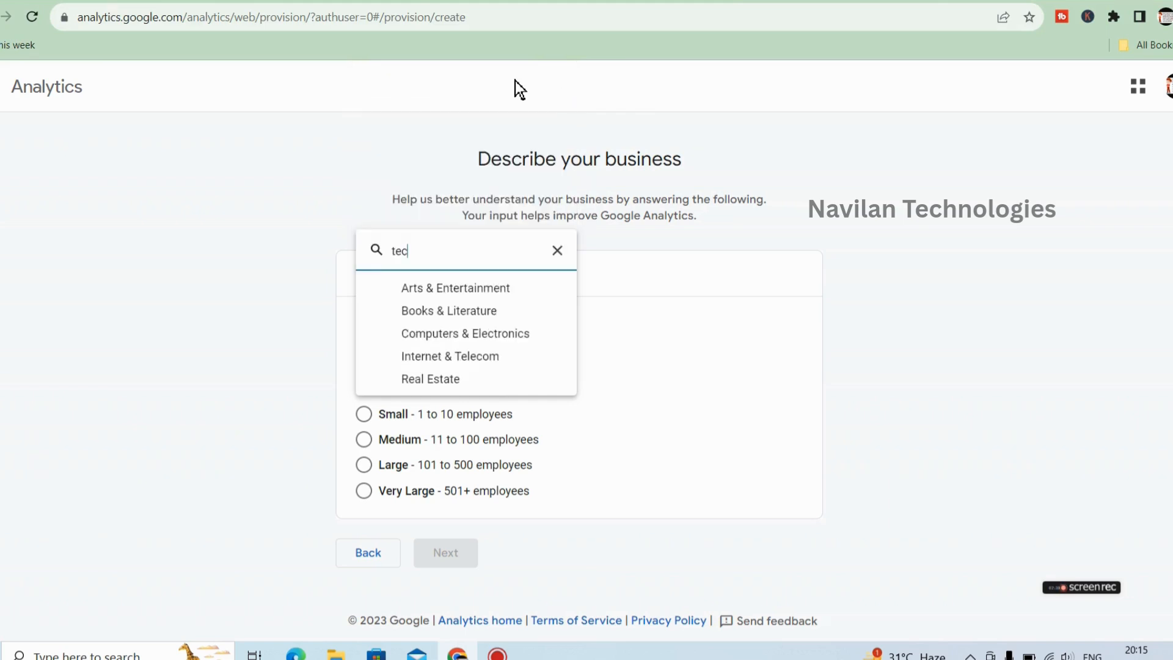
key("BackSpace")
key("BackSpace")
key("BackSpace")
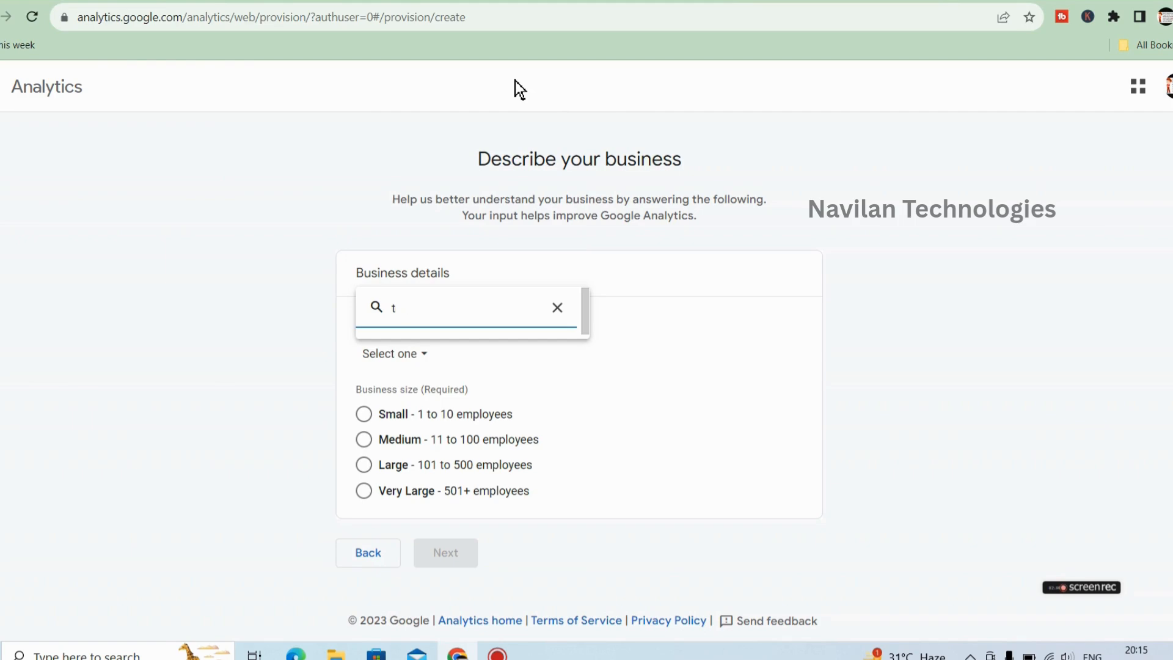
type("int")
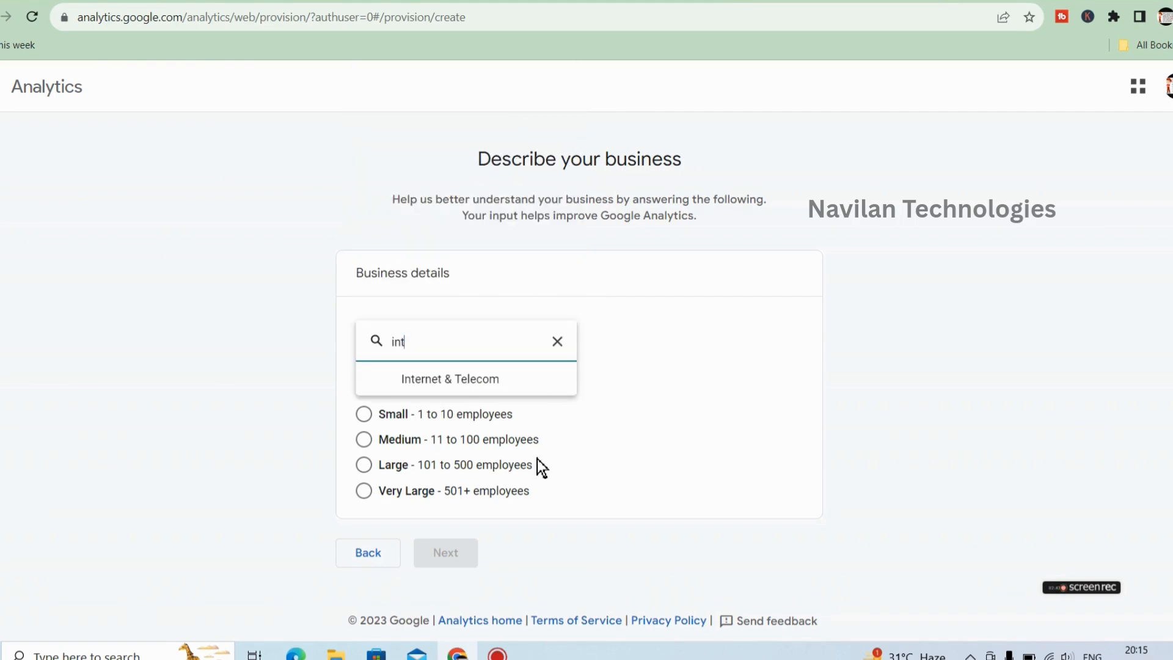
left_click(471, 380)
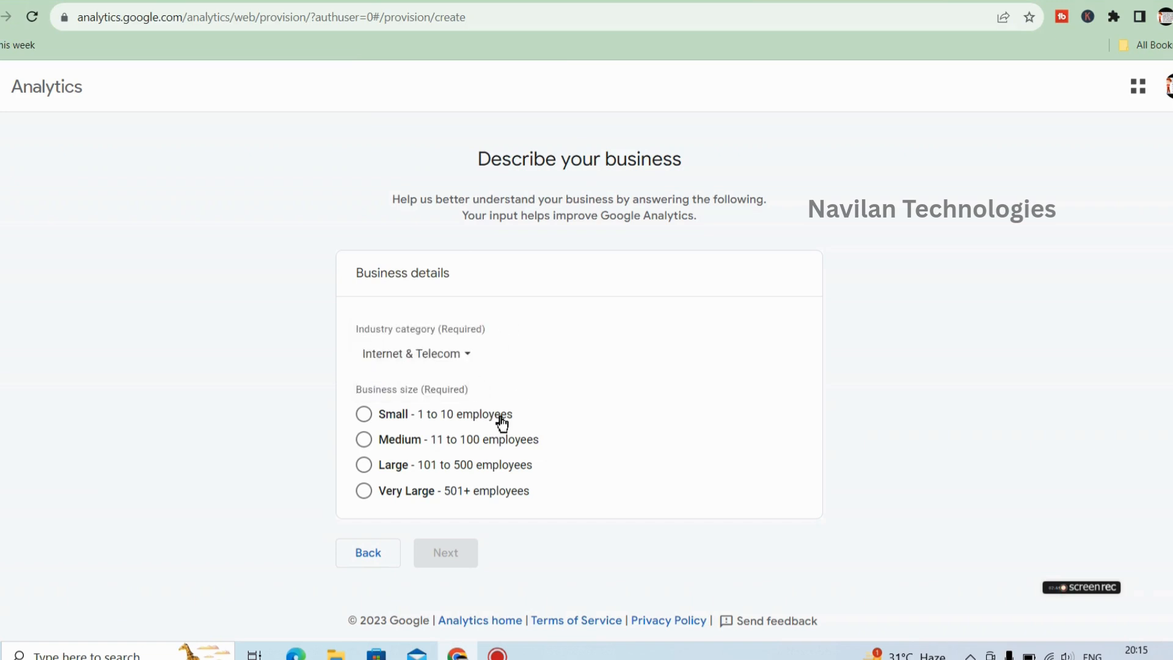
left_click(366, 416)
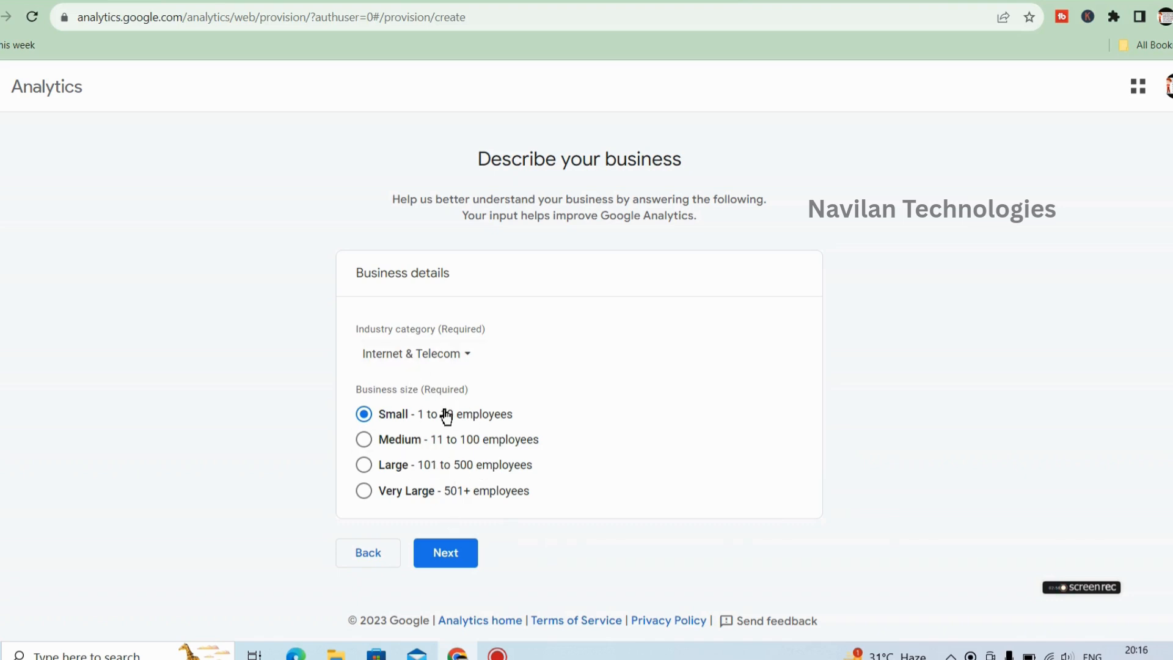
left_click(435, 567)
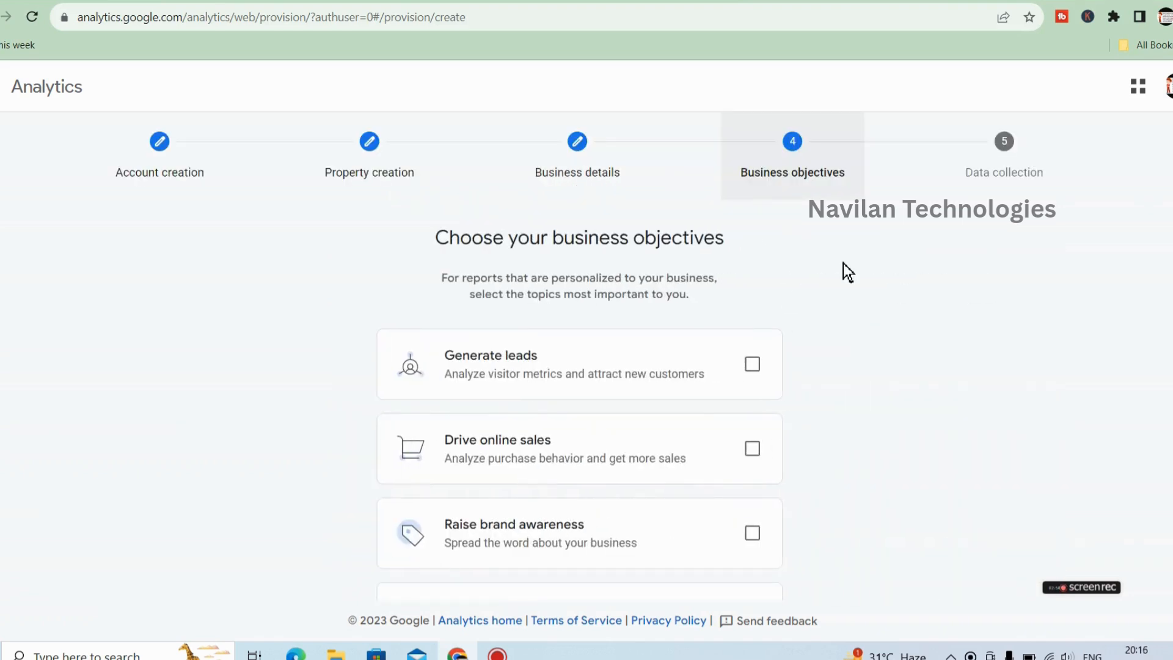
- Select Generate leads as a business objective
scroll(946, 283, "down", 2)
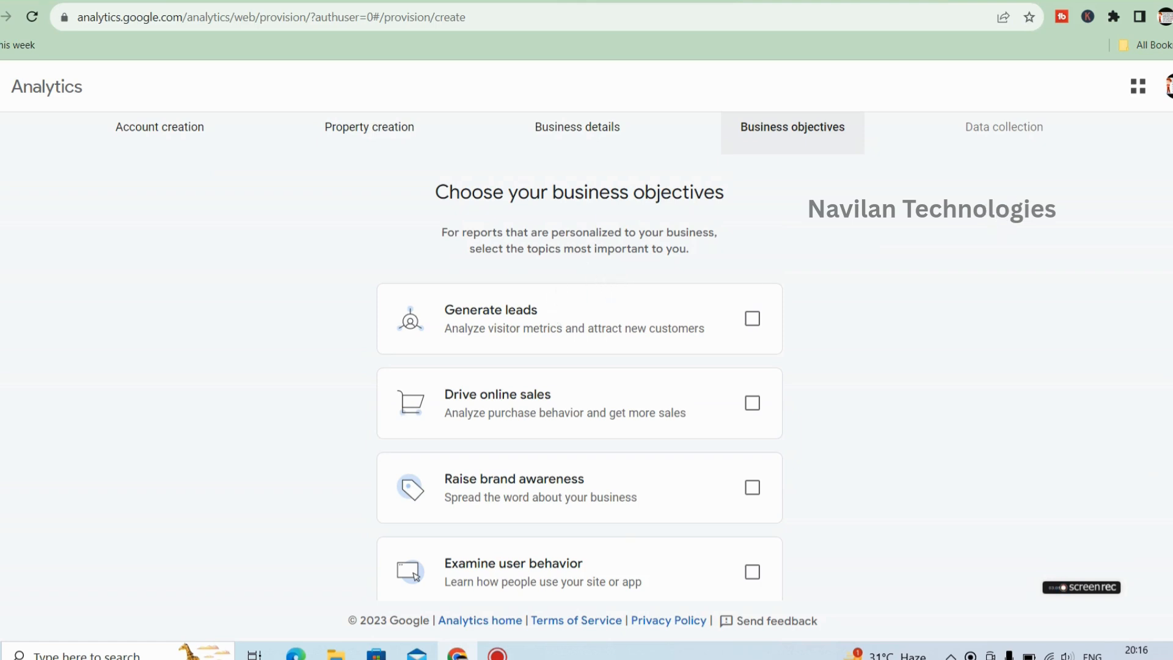
scroll(580, 366, "down", 2)
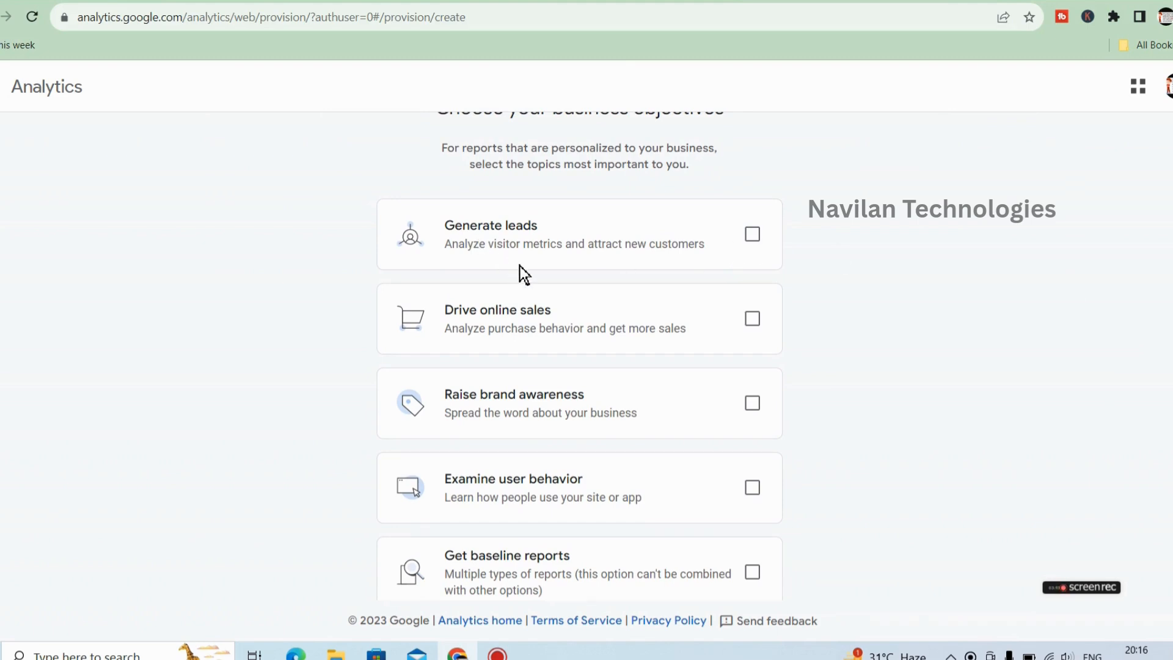
left_click(756, 239)
scroll(616, 254, "down", 1)
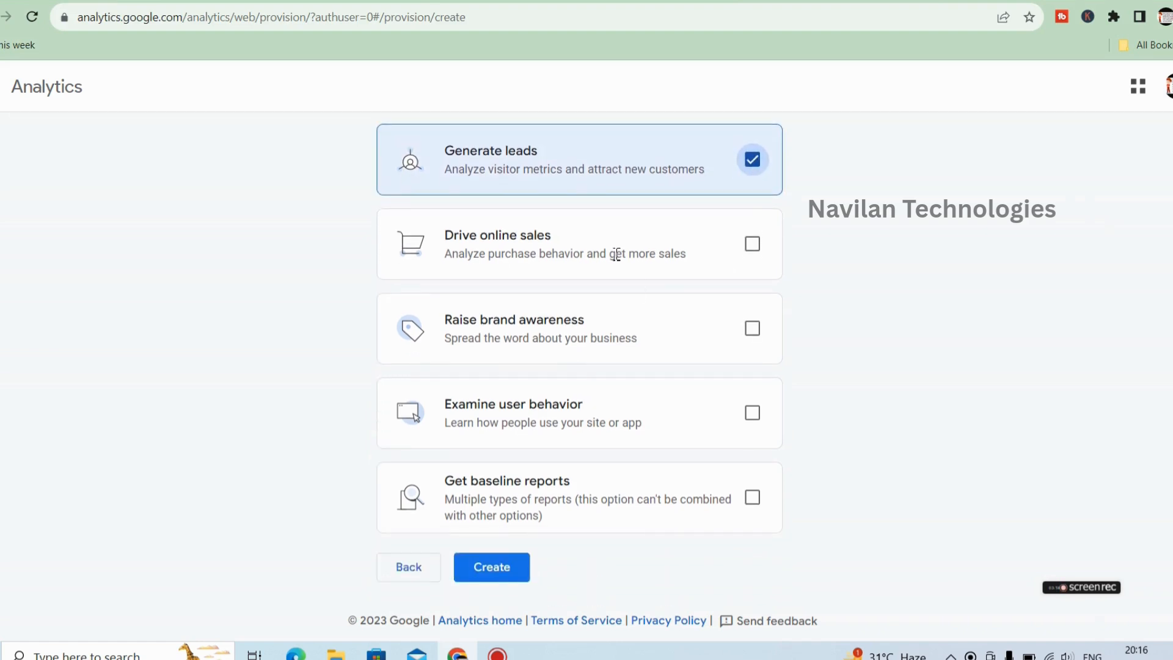
- Add Drive online sales, Examine user behavior and Raise brand awareness as business objectives, and create the property
left_click(754, 258)
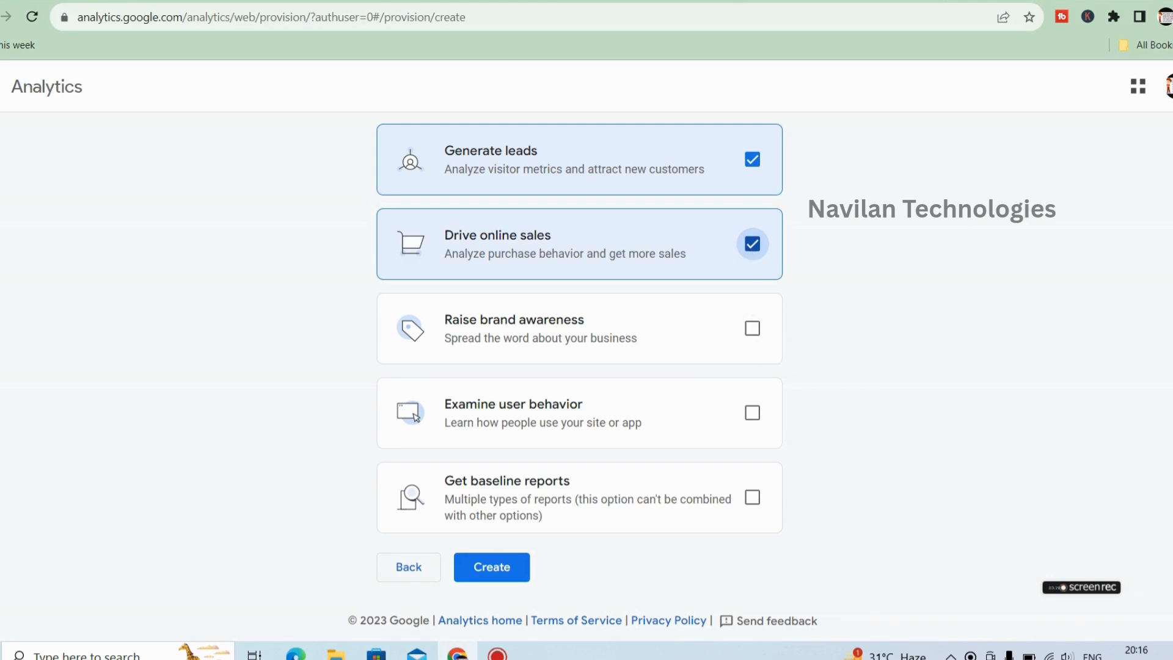
scroll(610, 324, "down", 1)
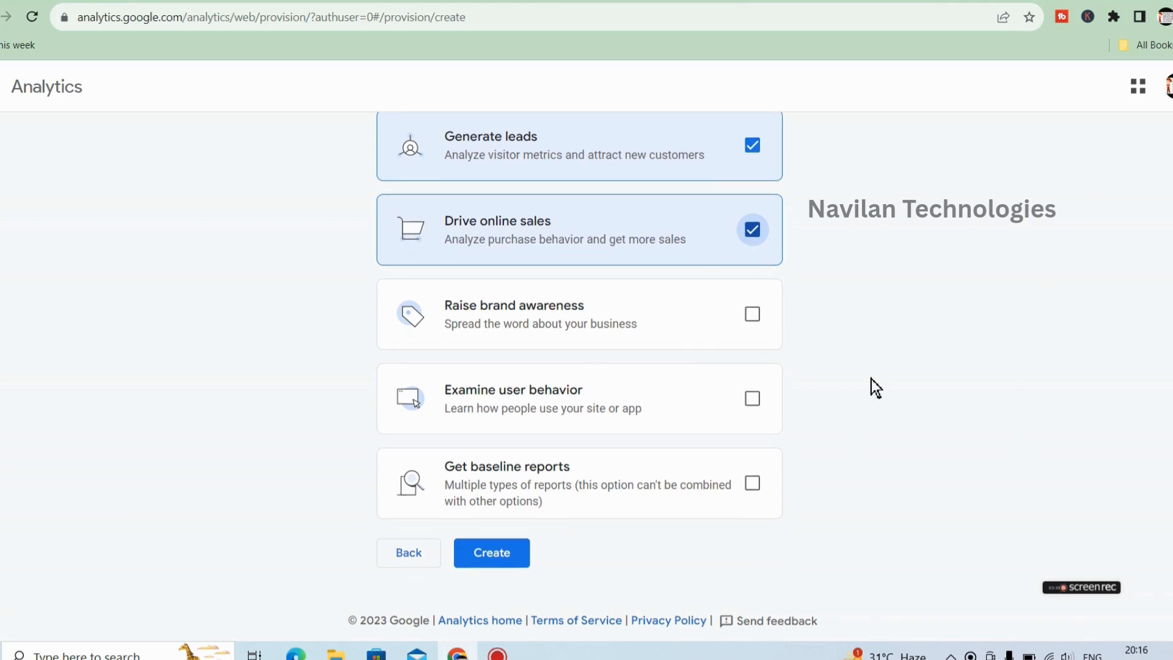
left_click(751, 399)
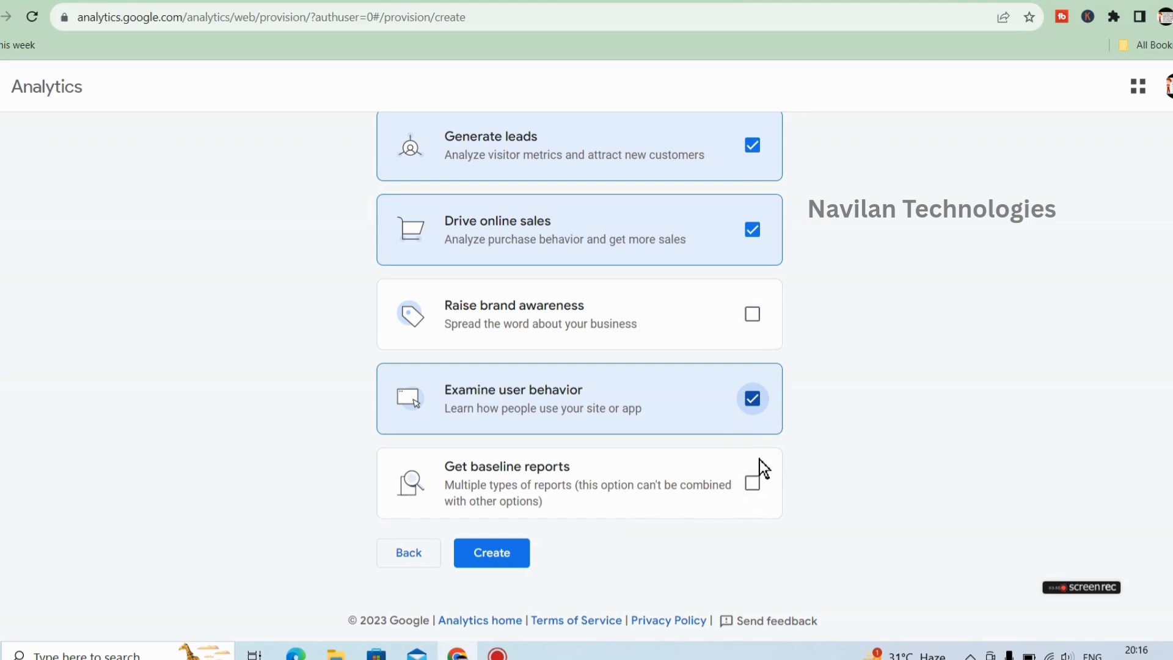
left_click(753, 315)
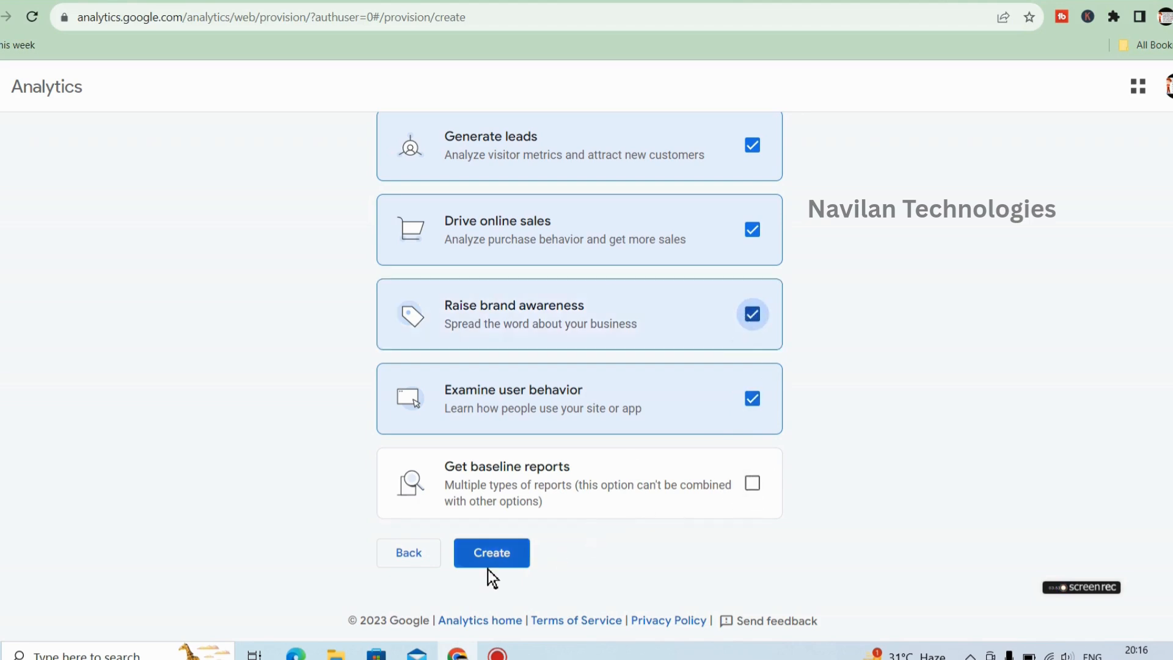
left_click(494, 554)
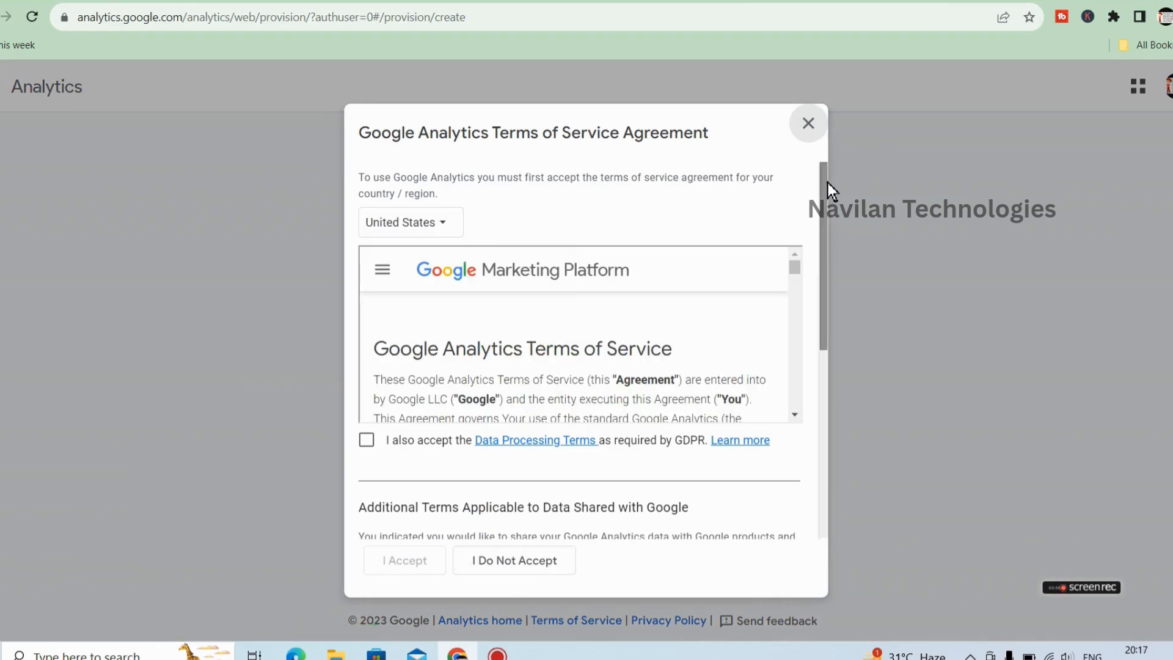
- Set the country of the Google Analytics Terms of Service Agreement to India
left_click_drag(826, 183, 826, 185)
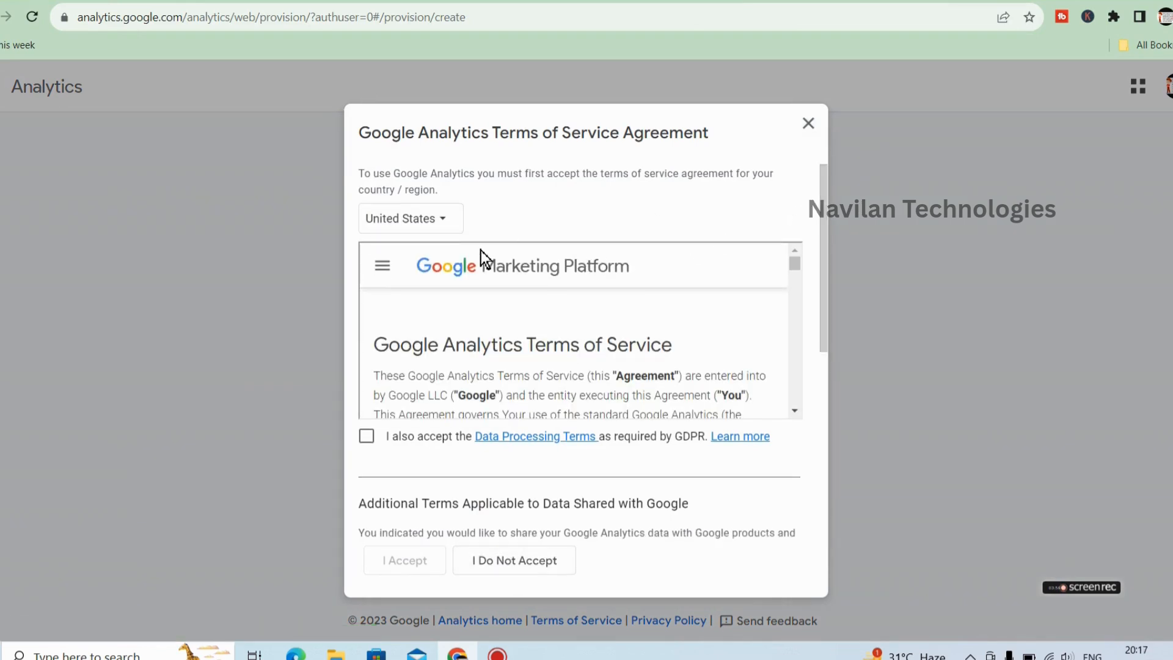
left_click(448, 222)
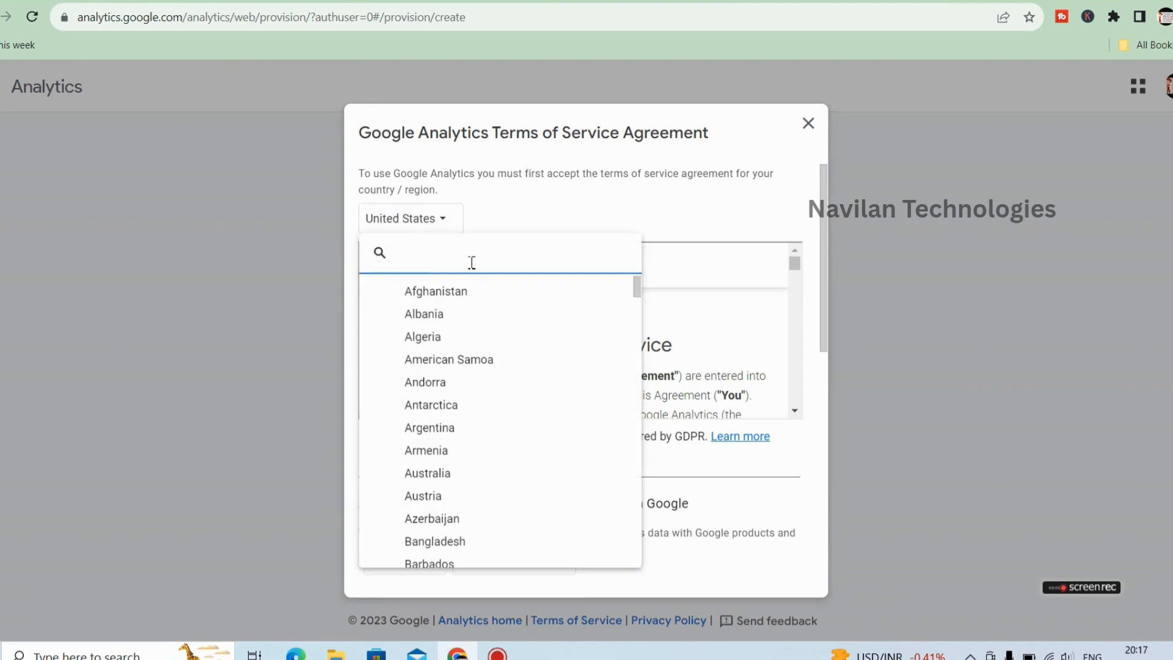
type("ind")
left_click(451, 317)
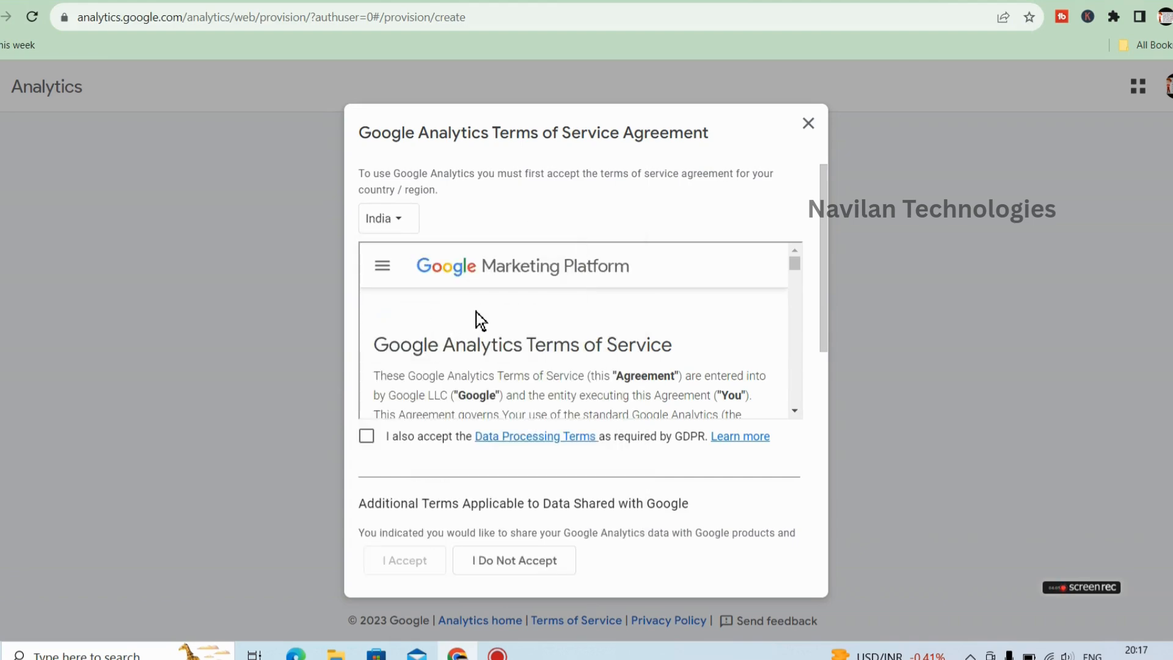
- Agree to the GDPR Data Processing Terms and the additional data-sharing terms, and accept the service agreement
left_click_drag(822, 253, 804, 313)
left_click(366, 319)
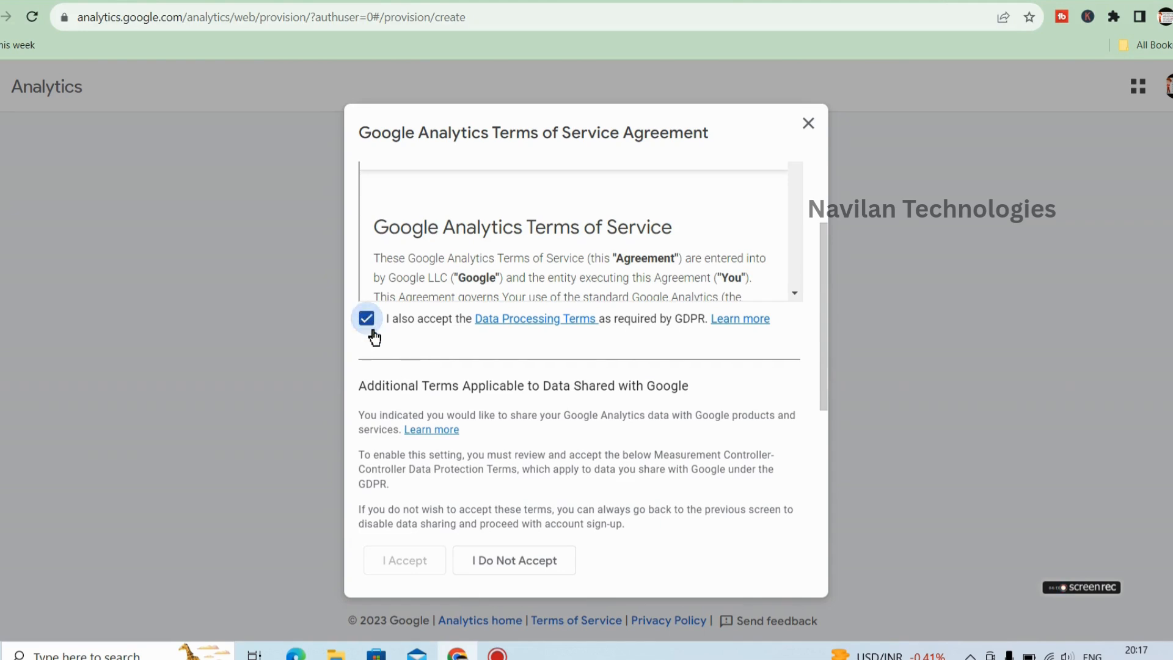
left_click(498, 653)
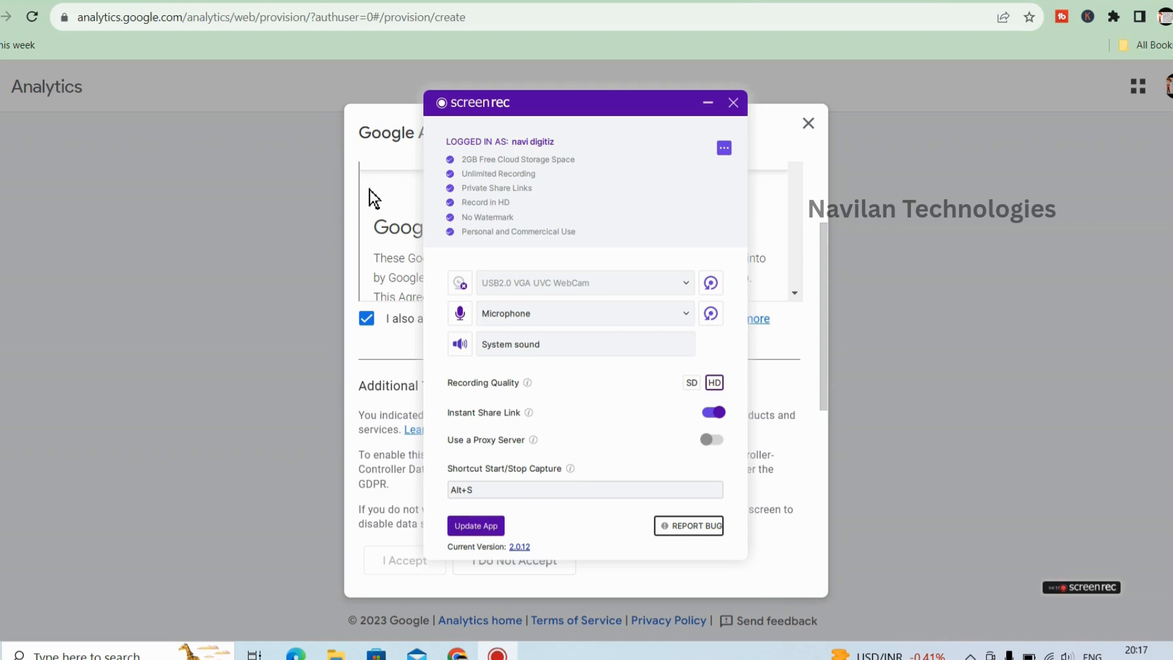
left_click(352, 185)
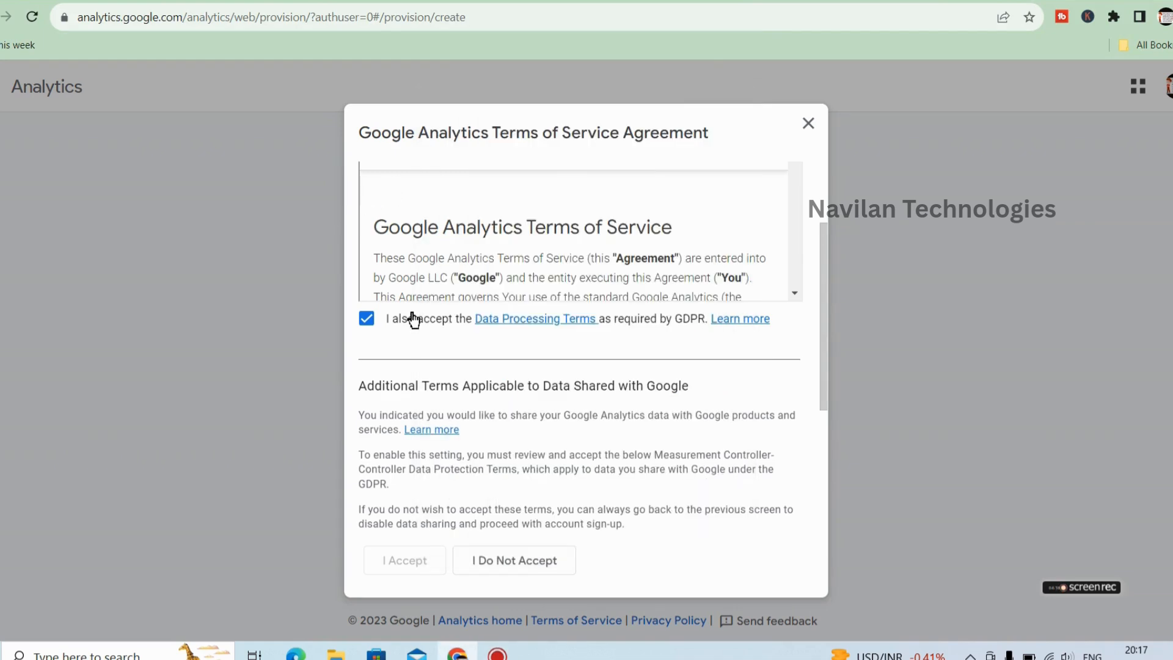
left_click_drag(819, 310, 804, 482)
left_click(367, 507)
left_click(386, 561)
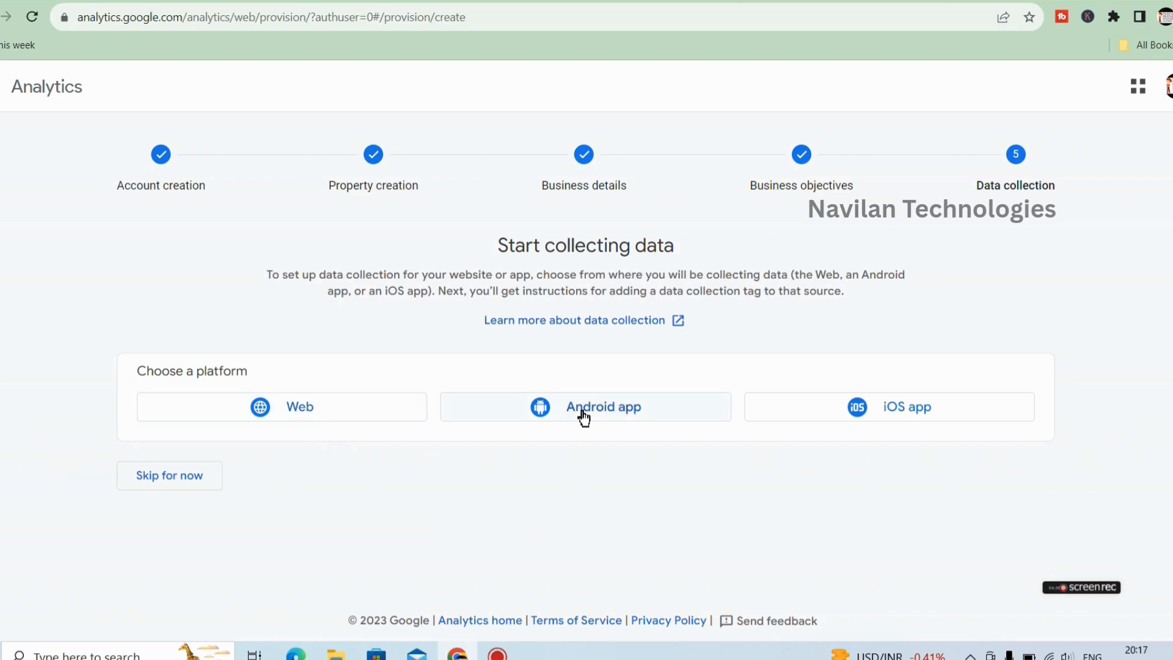
- Choose Web as the data collection platform and copy the techtamilgeek.com site address into the stream's website URL
left_click(372, 421)
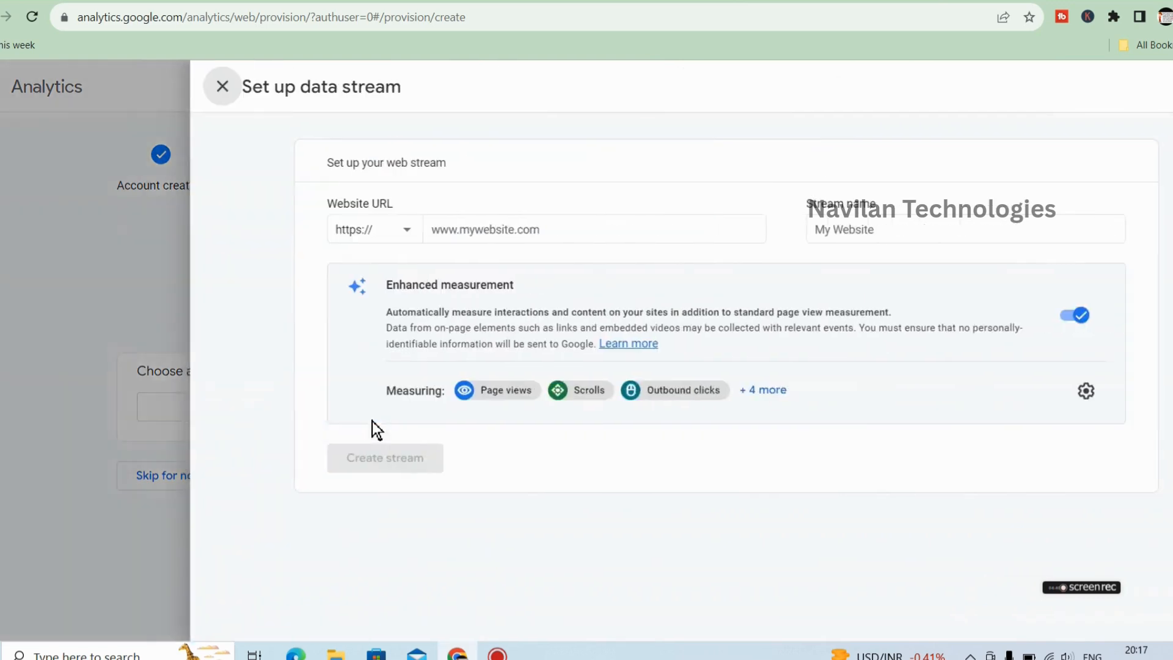
left_click(428, 238)
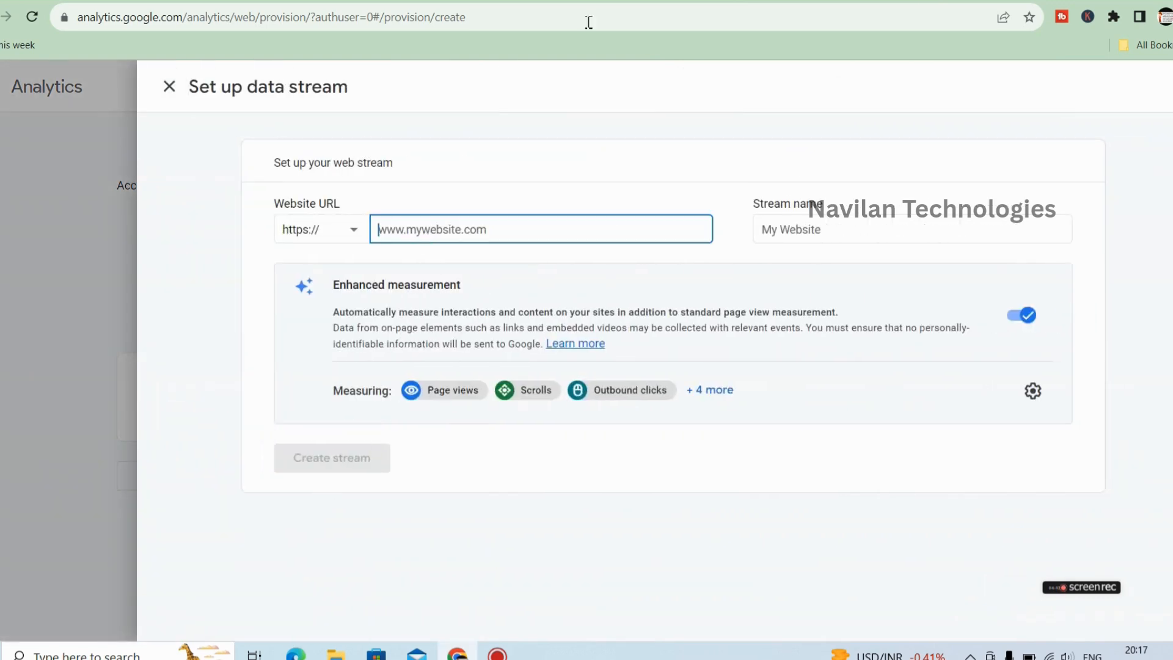
left_click(963, 3)
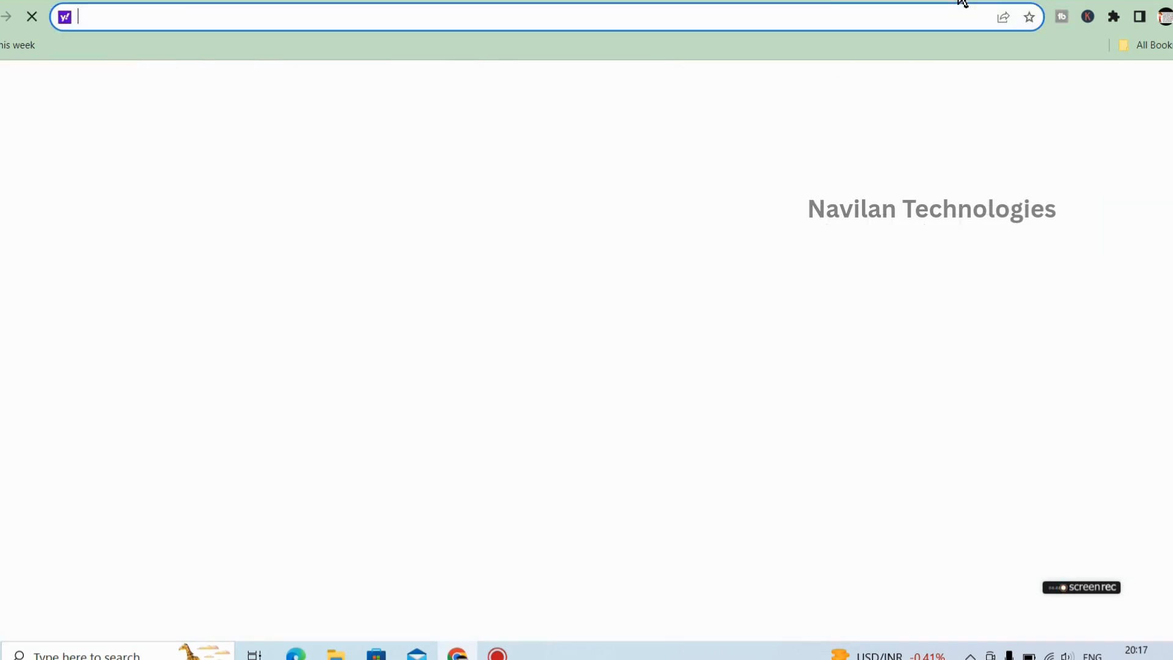
type("te")
key("Return")
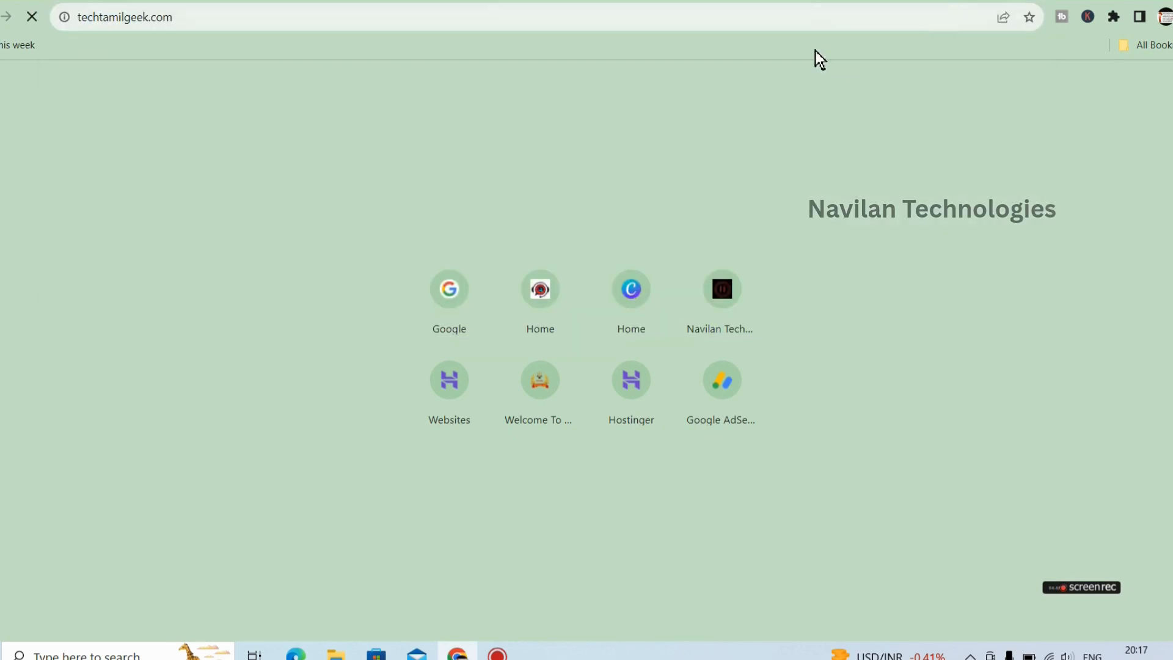
left_click(815, 13)
key("ctrl+c")
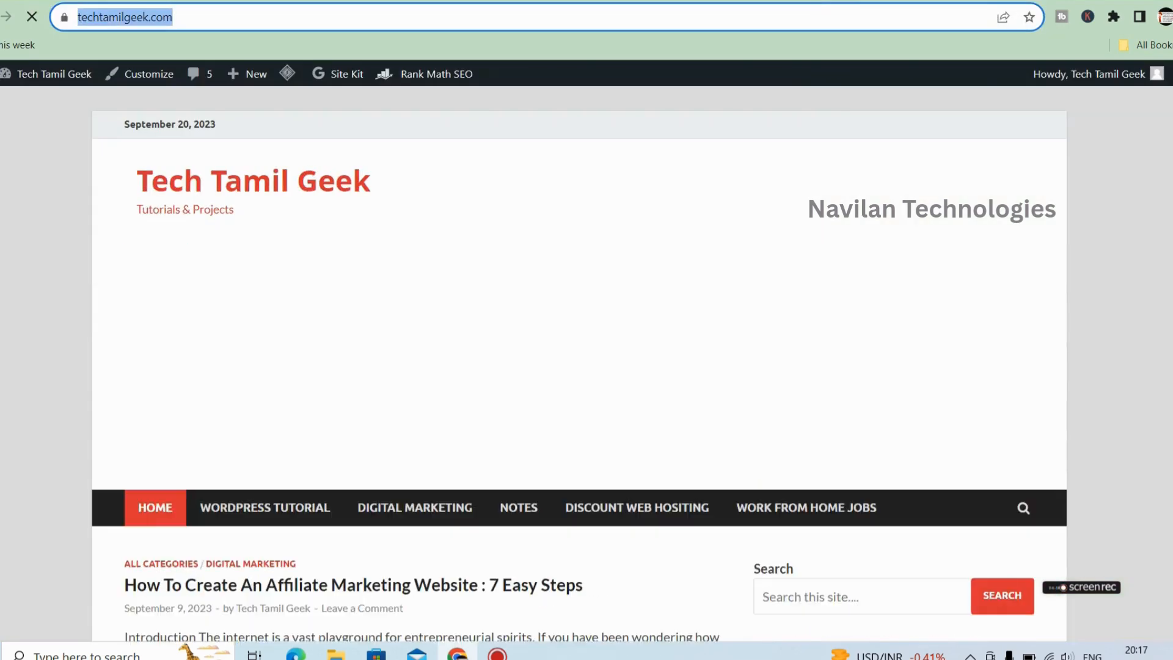
left_click(816, 2)
key("ctrl+v")
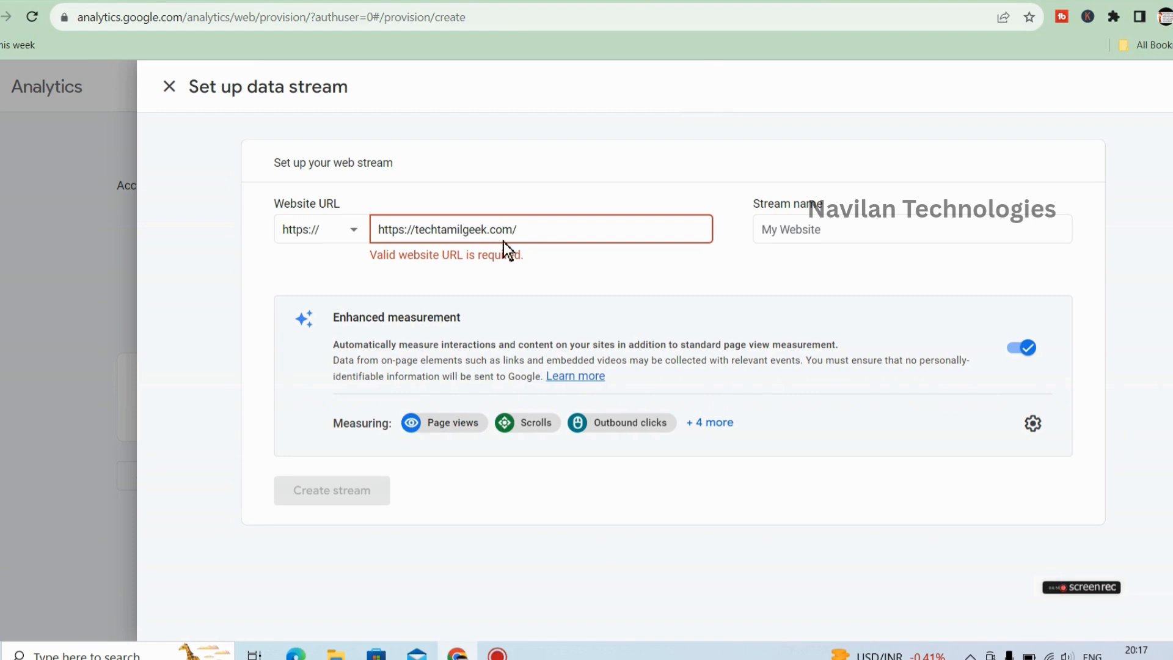
left_click(411, 229)
left_click_drag(411, 229, 363, 220)
left_click(413, 229)
key("BackSpace")
key("BackSpace")
key("BackSpace")
key("BackSpace")
key("BackSpace")
key("BackSpace")
key("BackSpace")
key("BackSpace")
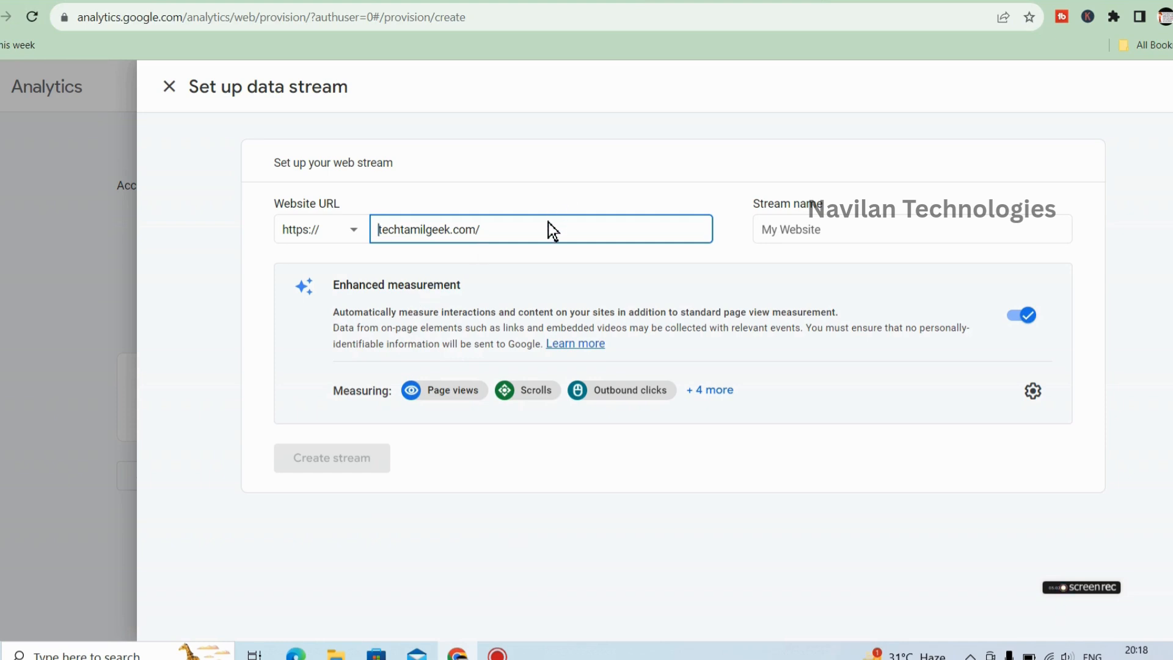
left_click(327, 466)
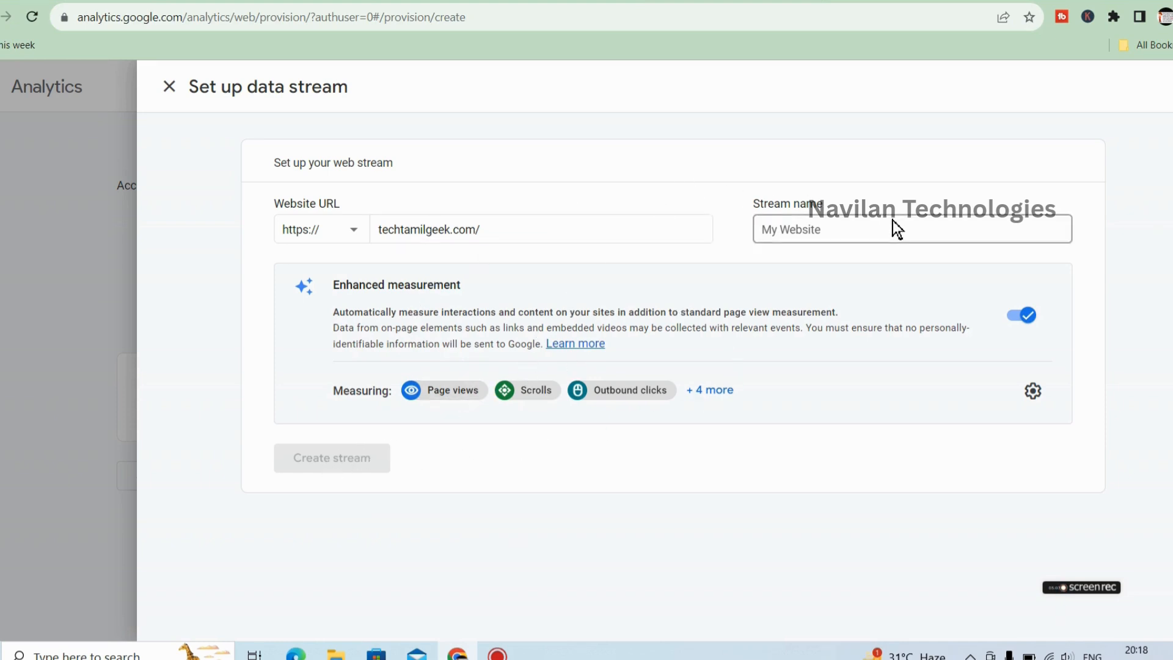
- Name the web stream "my website" and create it
left_click(866, 231)
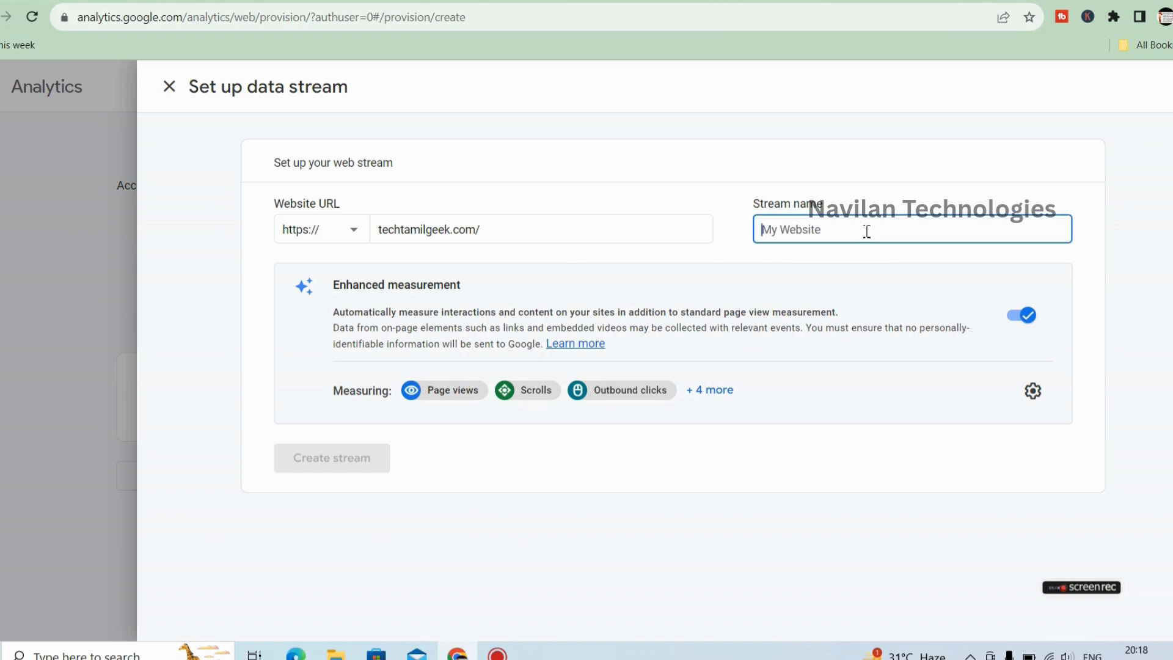
type("my")
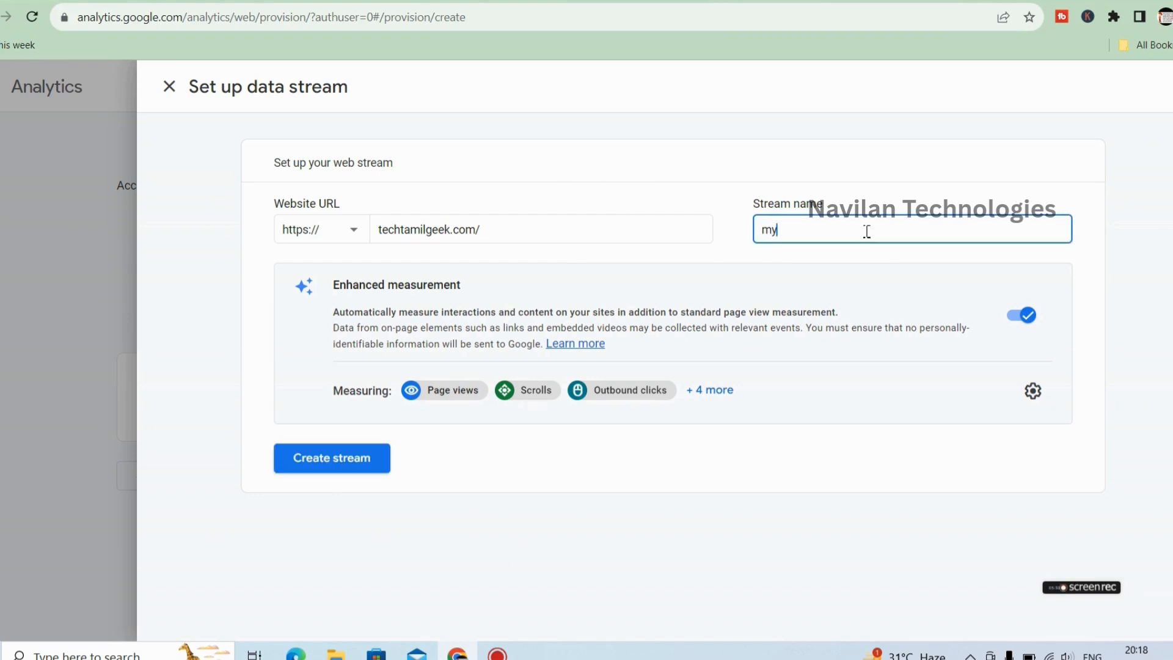
type(" website")
left_click(346, 466)
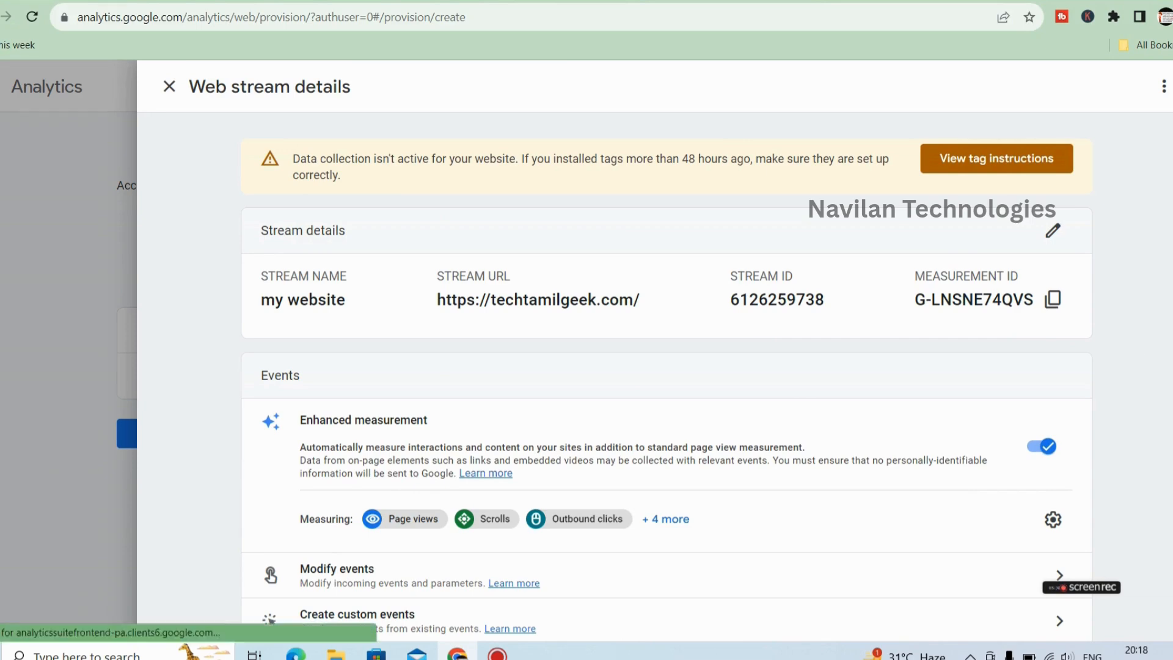
- Examine the web stream's details, including its data collection notice, event settings and Google tag options
left_click(997, 158)
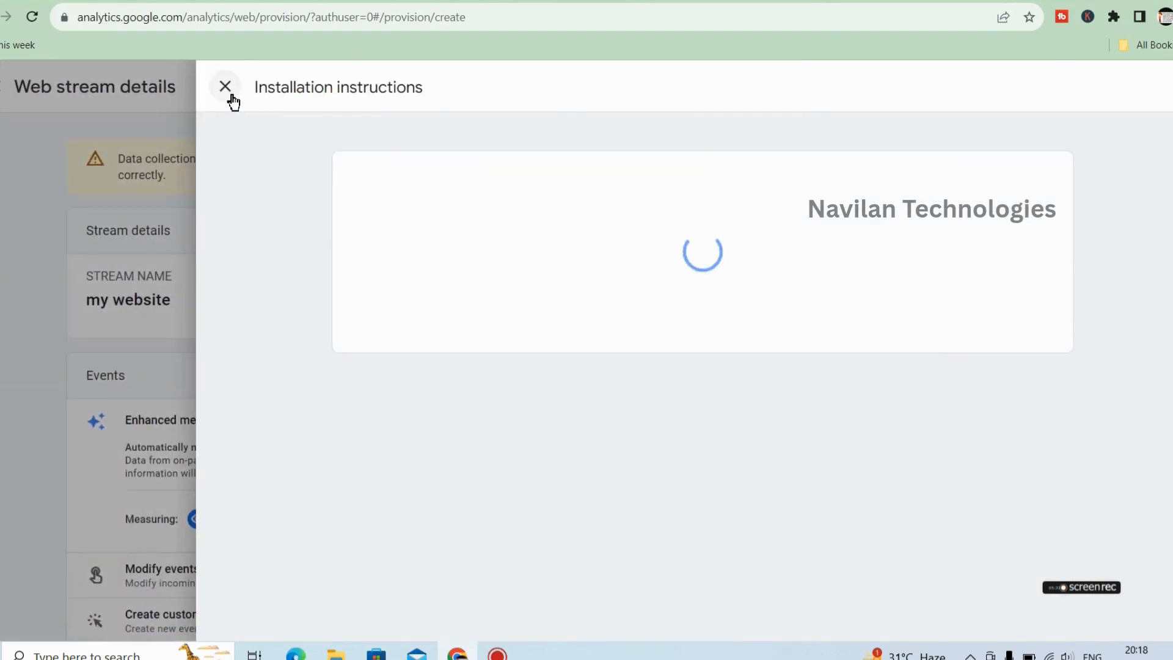
left_click(231, 94)
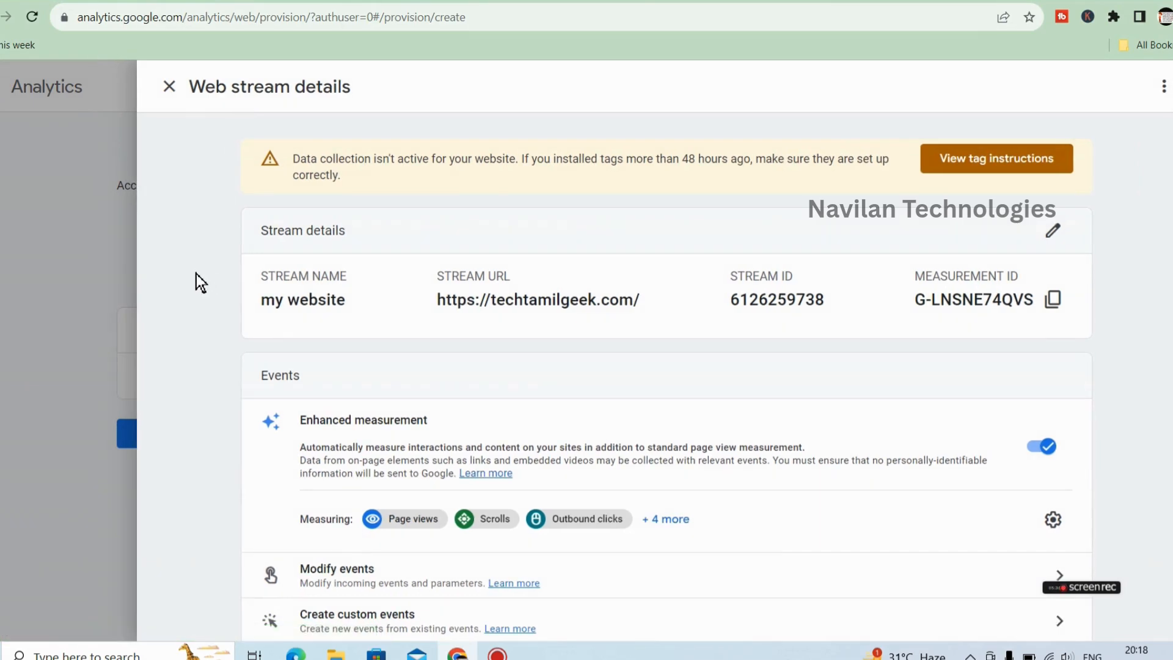
scroll(196, 273, "down", 5)
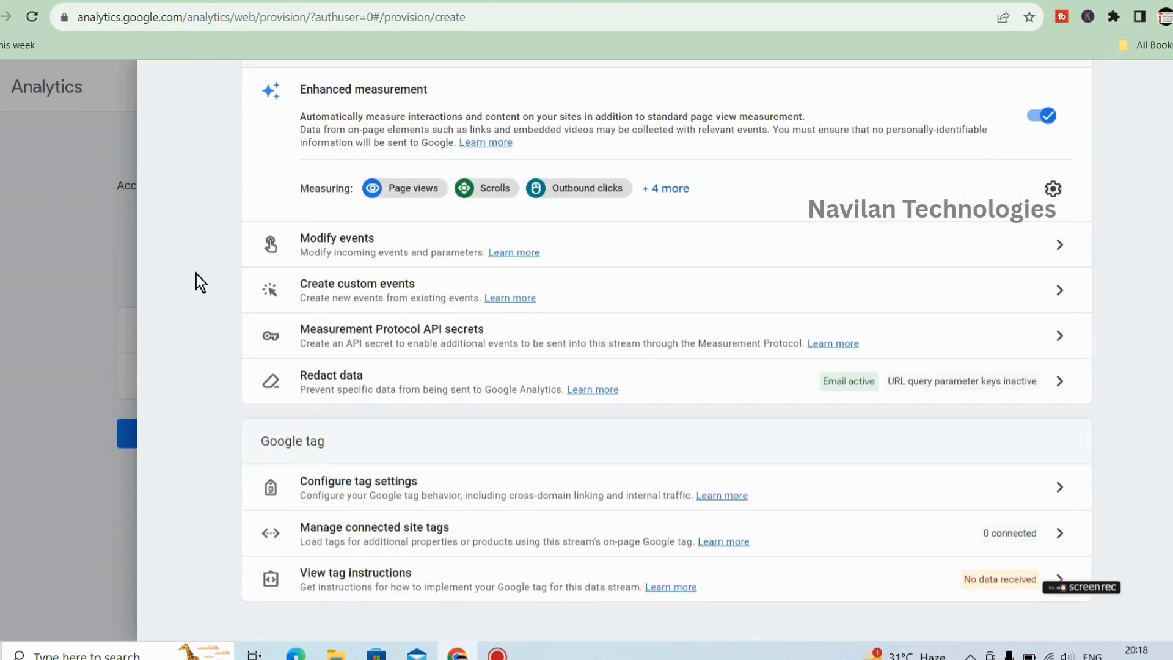
scroll(196, 274, "up", 5)
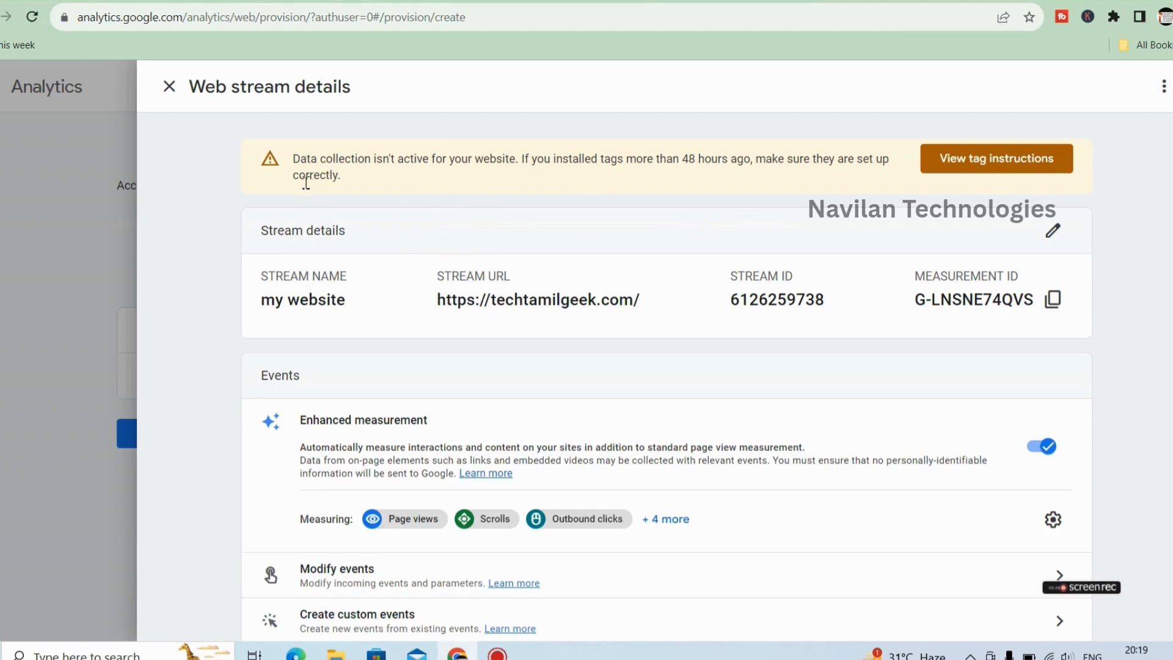
left_click_drag(307, 160, 380, 133)
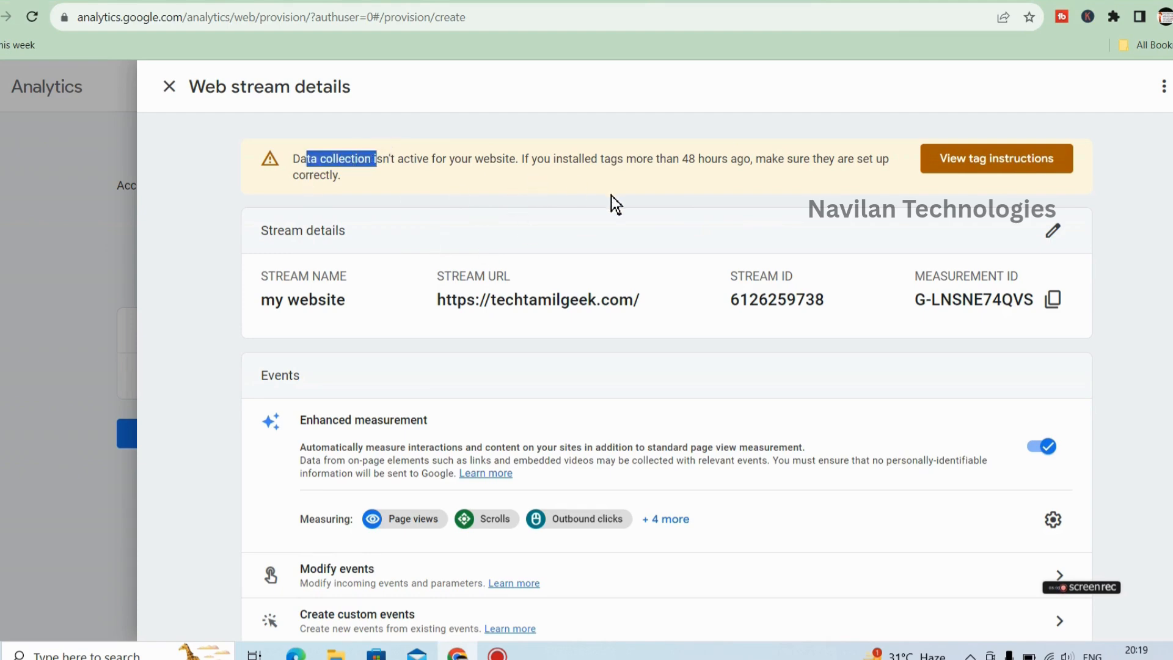
scroll(655, 350, "down", 3)
scroll(655, 350, "up", 3)
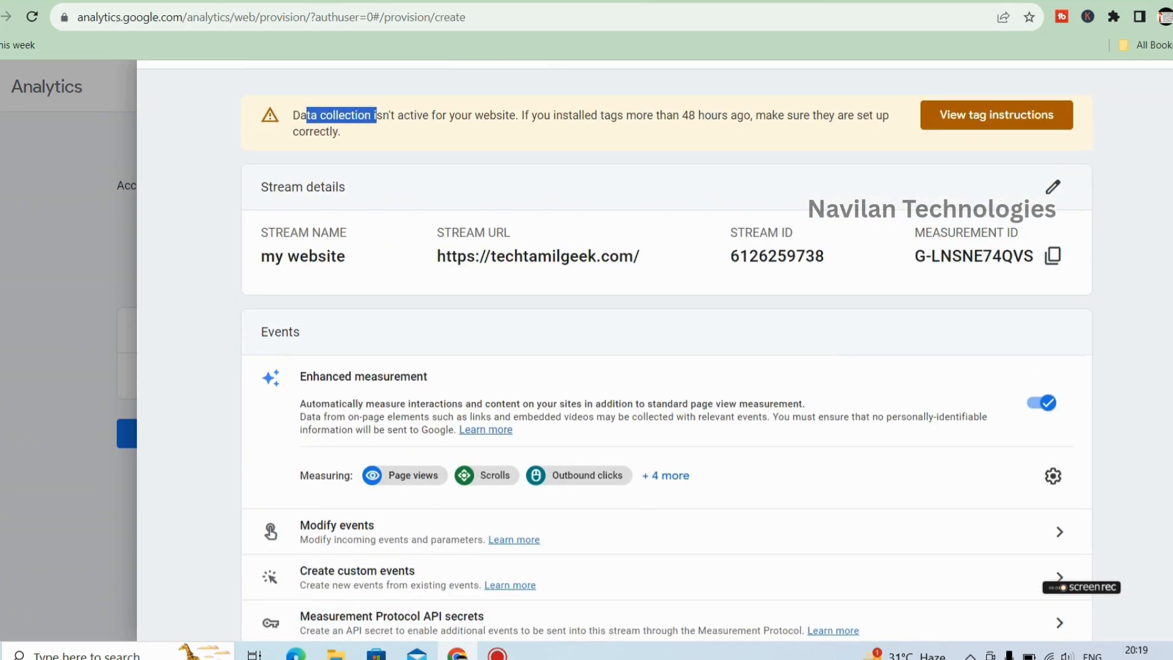
scroll(655, 352, "down", 3)
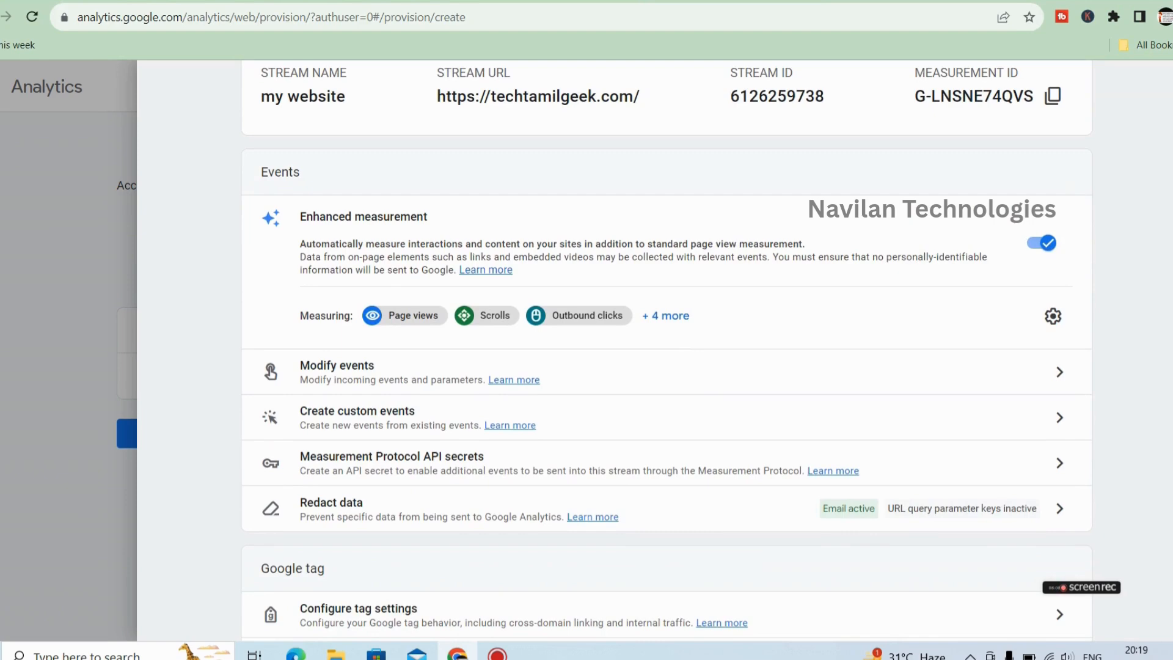
scroll(655, 352, "down", 2)
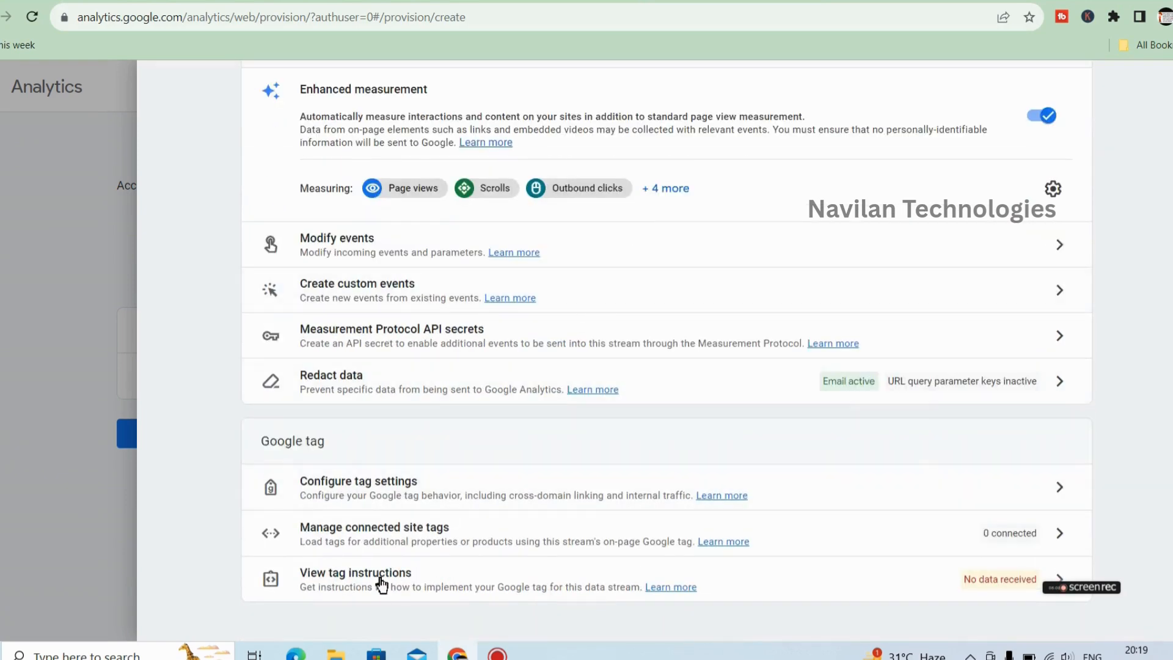
- Open the stream's Google tag configuration and review the tag's details and destinations
left_click(371, 484)
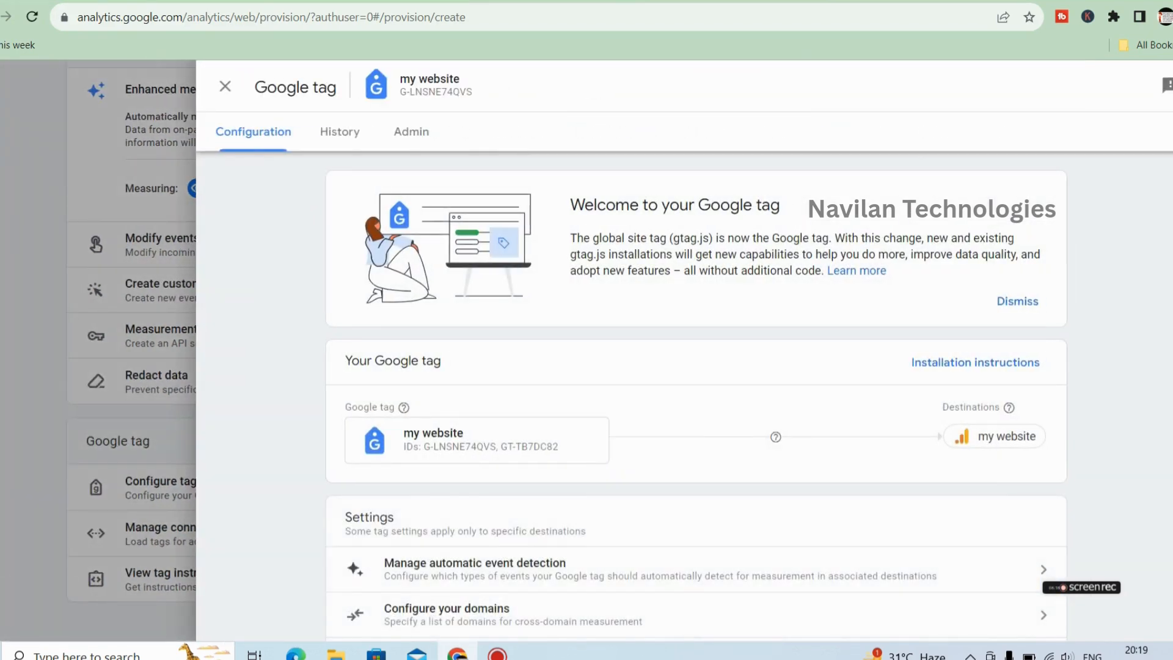
scroll(697, 397, "down", 2)
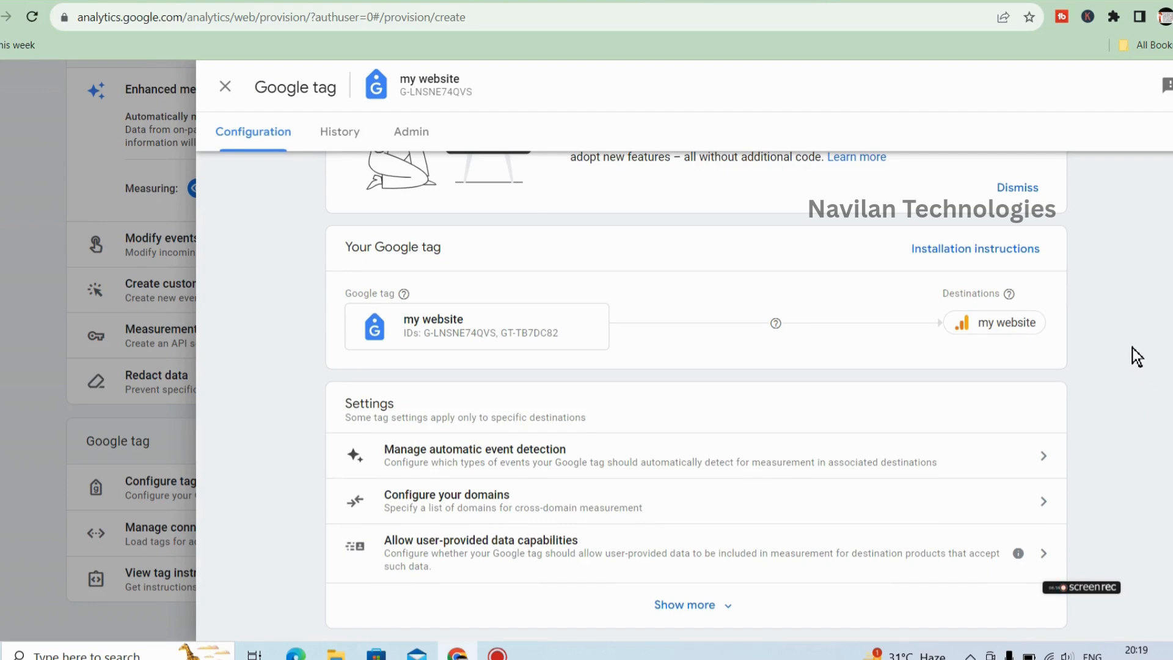
left_click(424, 340)
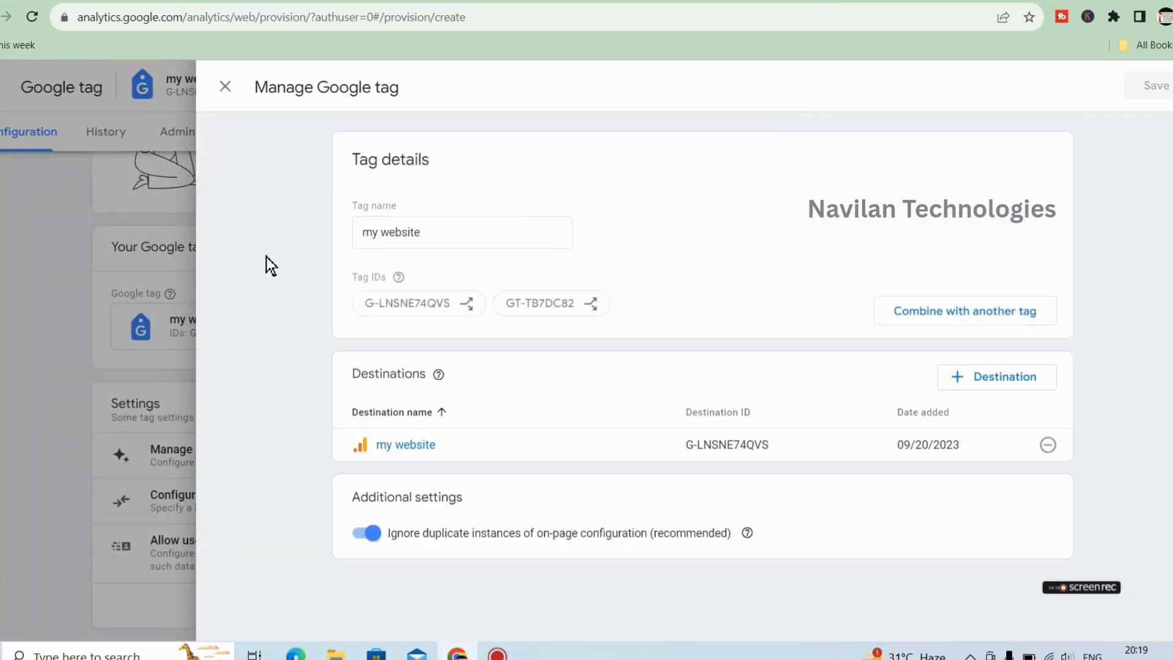
left_click(225, 86)
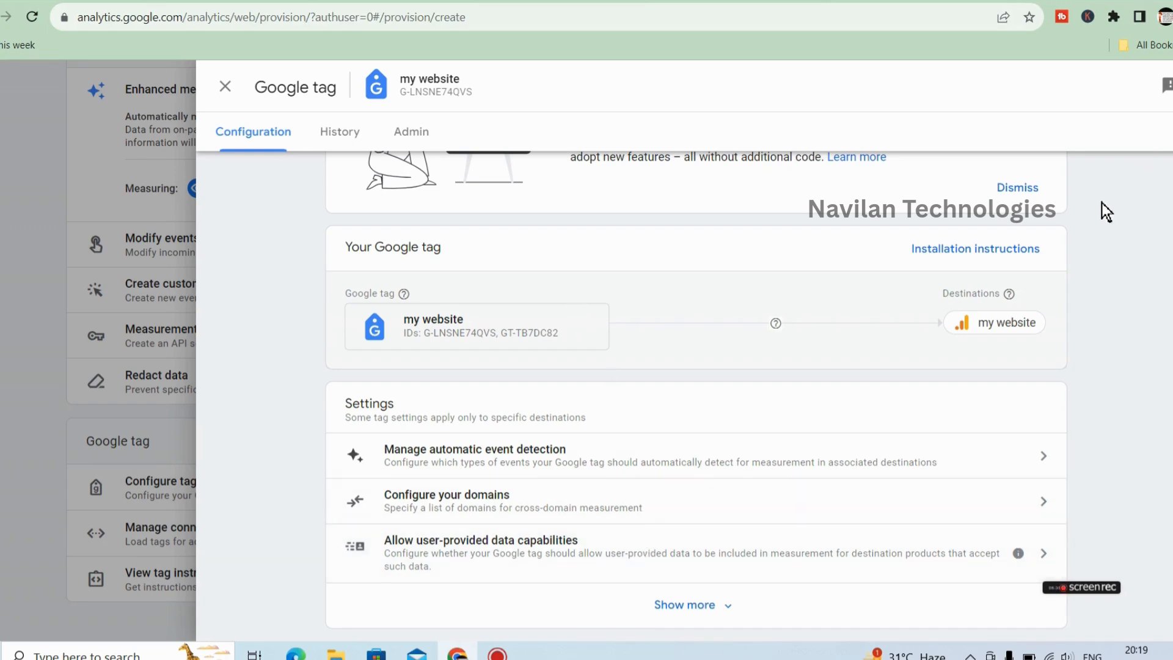
- Close the Google tag configuration and look over the web stream's details again
scroll(1039, 183, "up", 2)
left_click(223, 86)
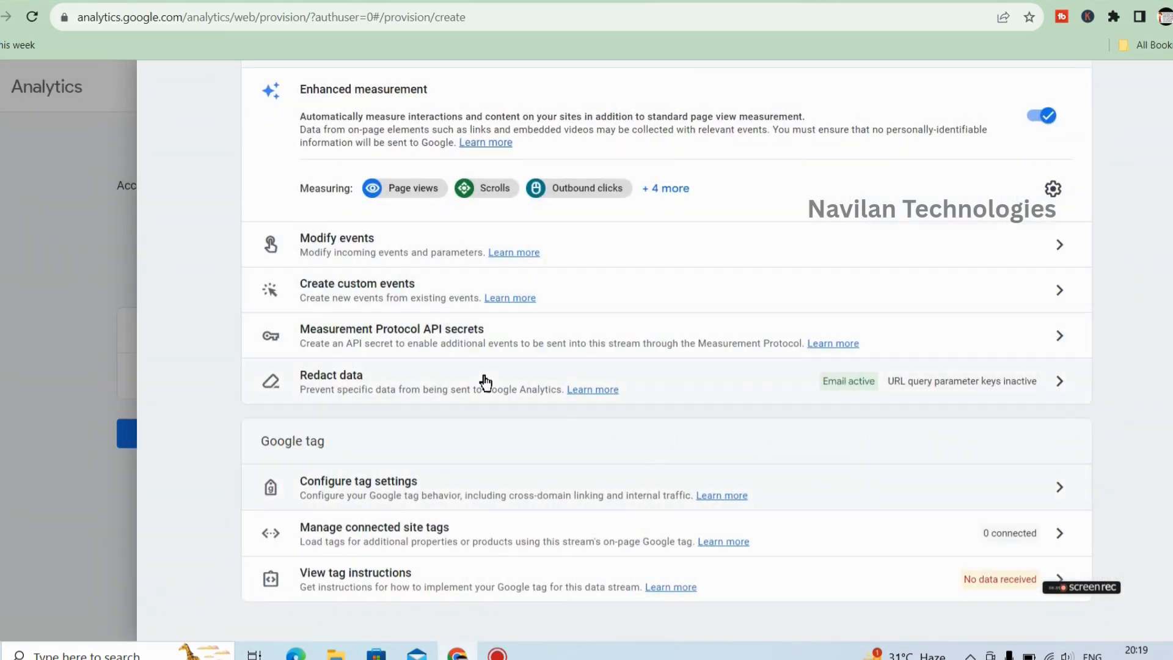
scroll(1011, 532, "up", 5)
scroll(1011, 531, "down", 5)
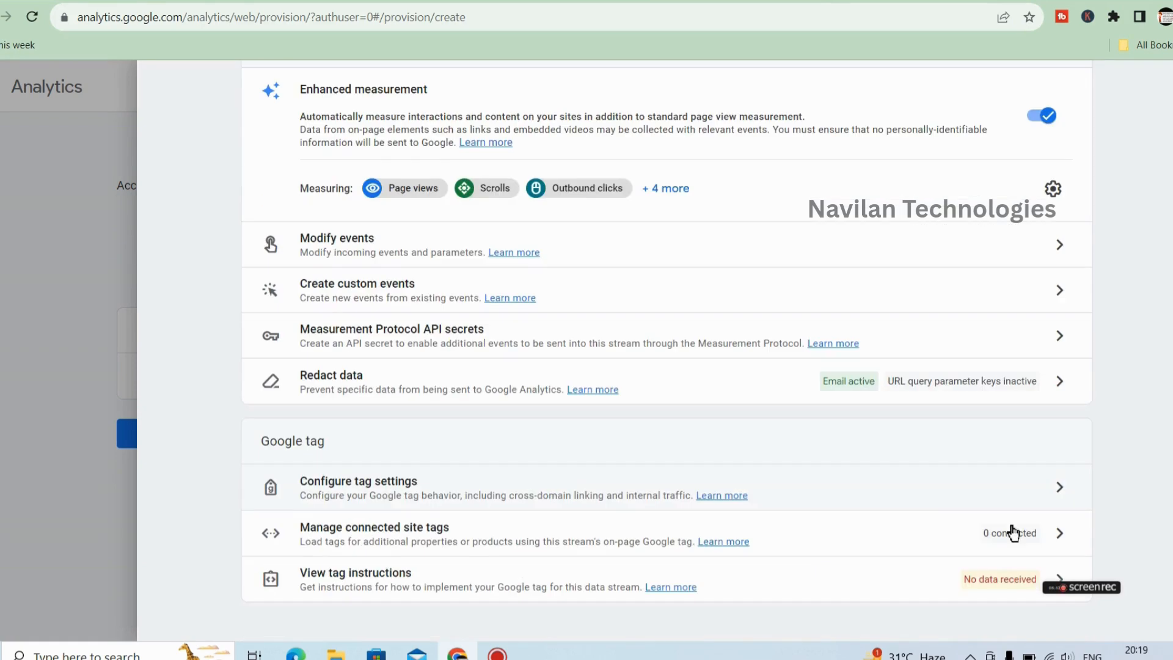
- Open the stream's tag instructions, review the website builder or CMS installation guide, and close it
left_click(428, 579)
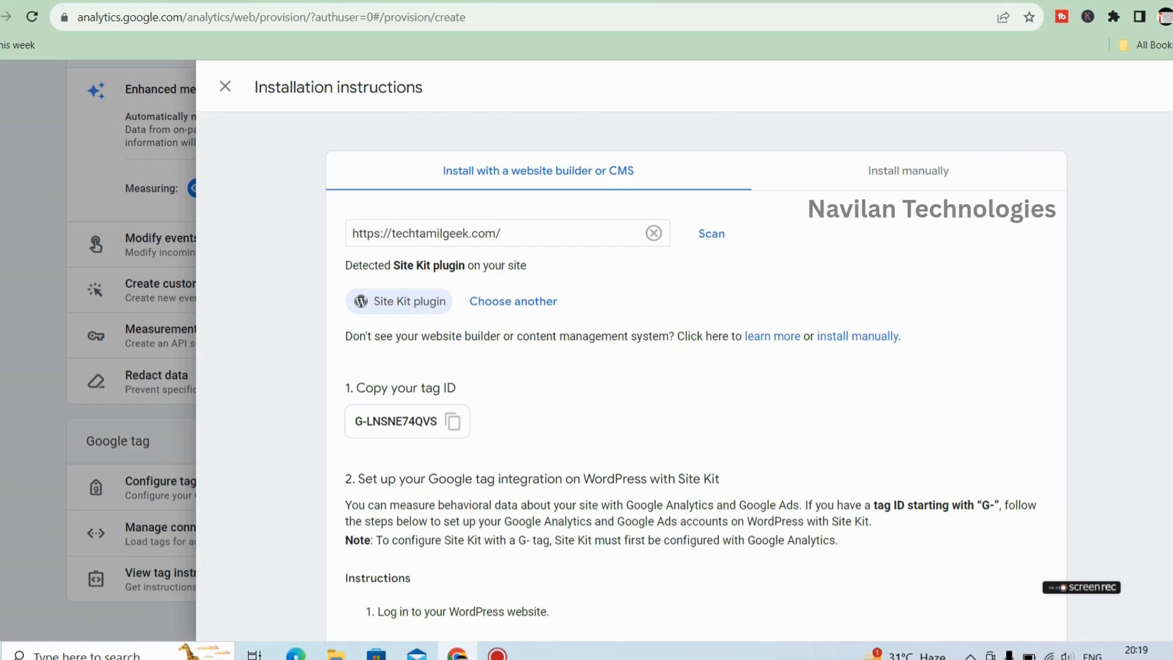
scroll(696, 397, "down", 5)
scroll(696, 397, "up", 6)
left_click(218, 100)
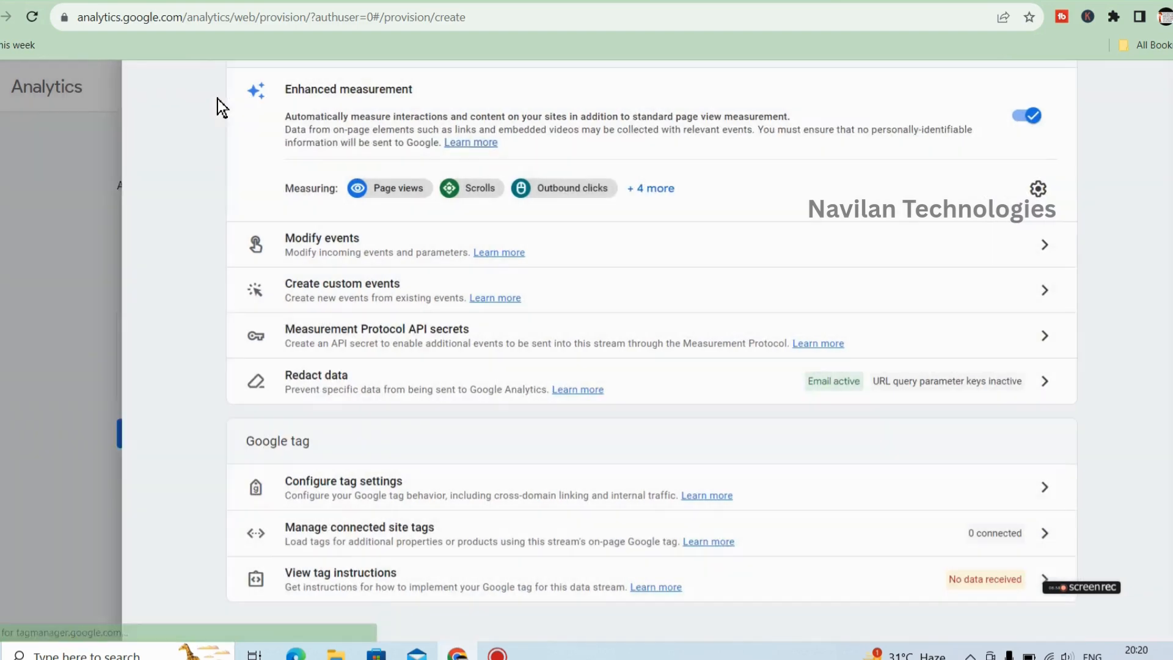
- Copy the Google tag code from the manual installation section of the stream's tag instructions
scroll(666, 351, "up", 5)
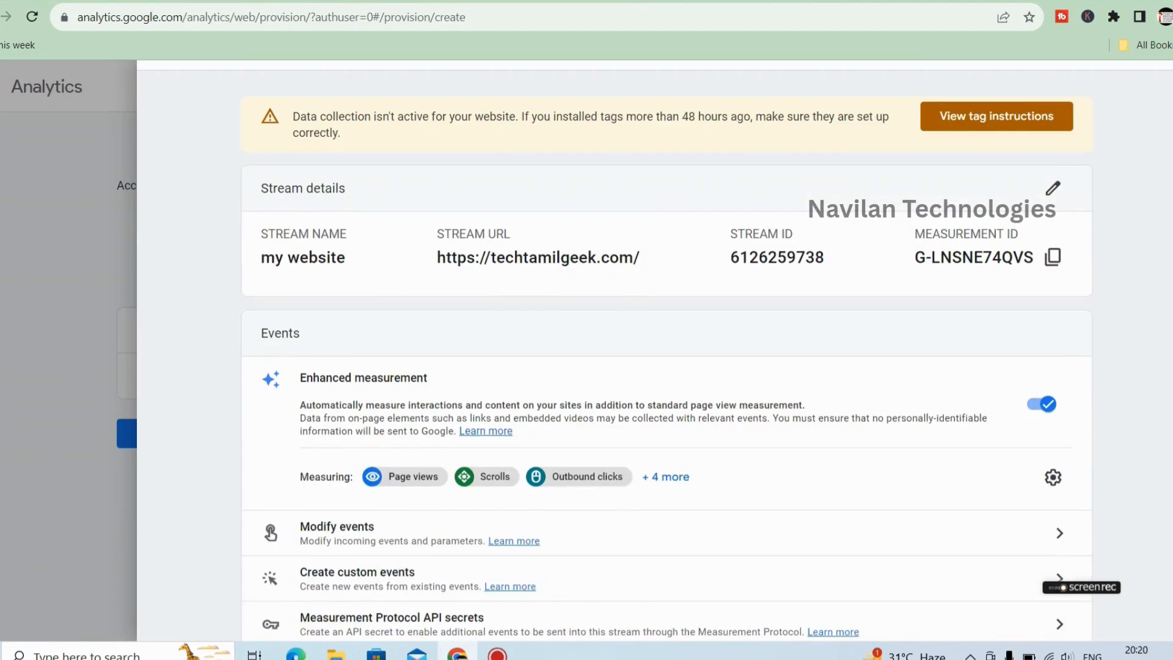
scroll(666, 351, "down", 5)
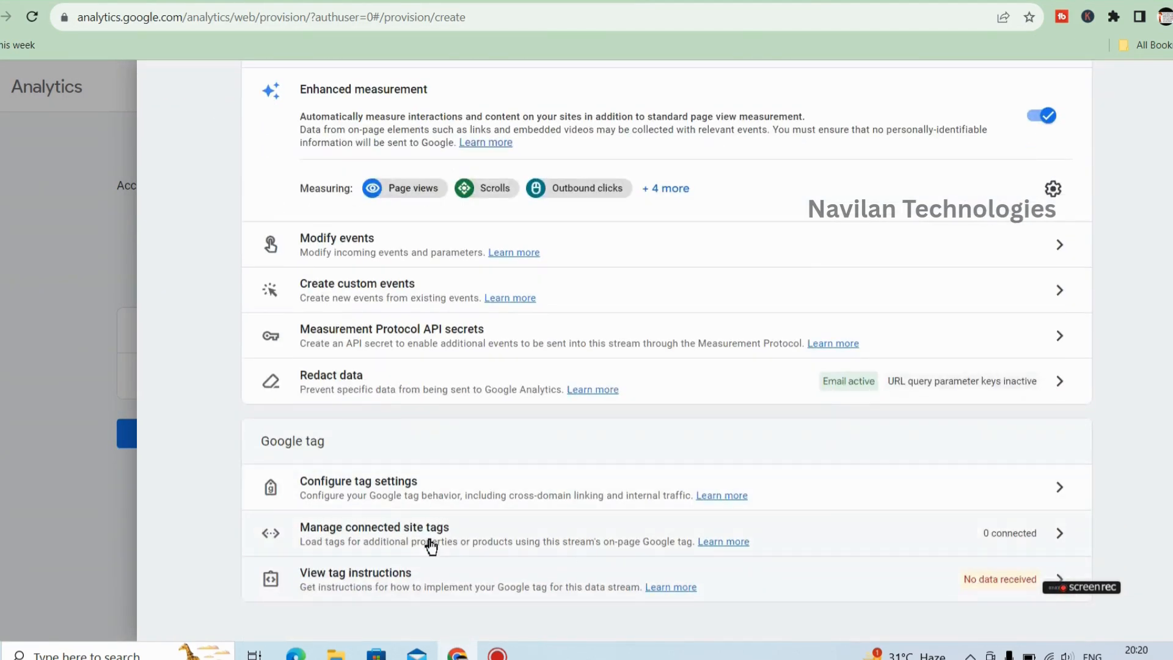
left_click(423, 574)
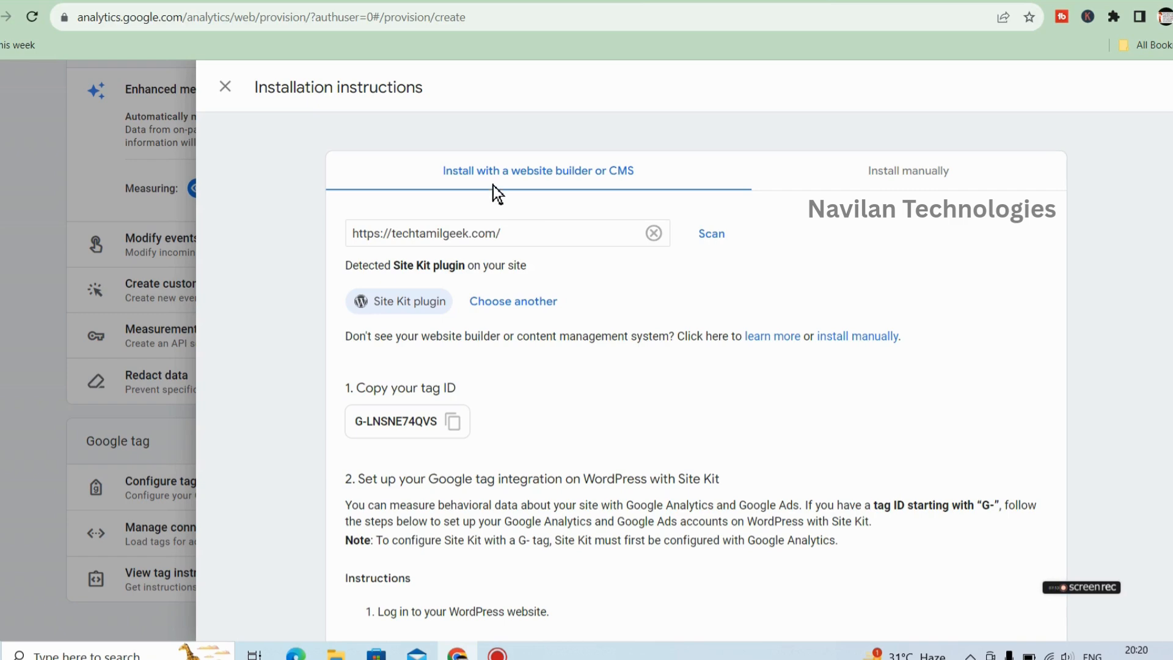
left_click(916, 178)
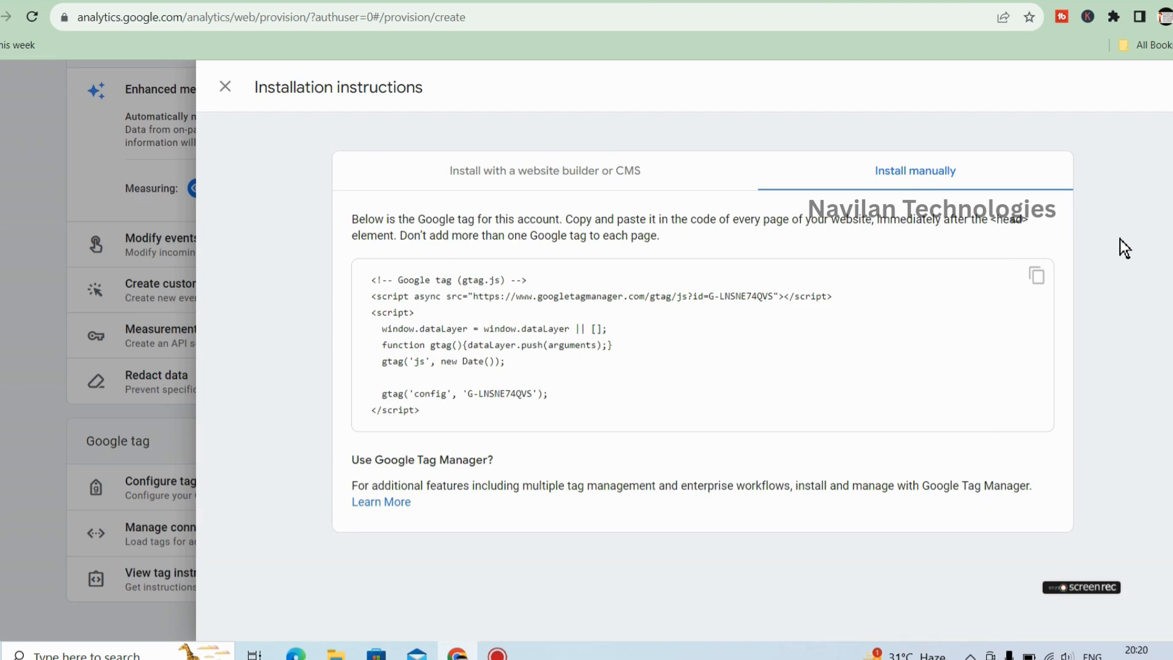
left_click(1038, 278)
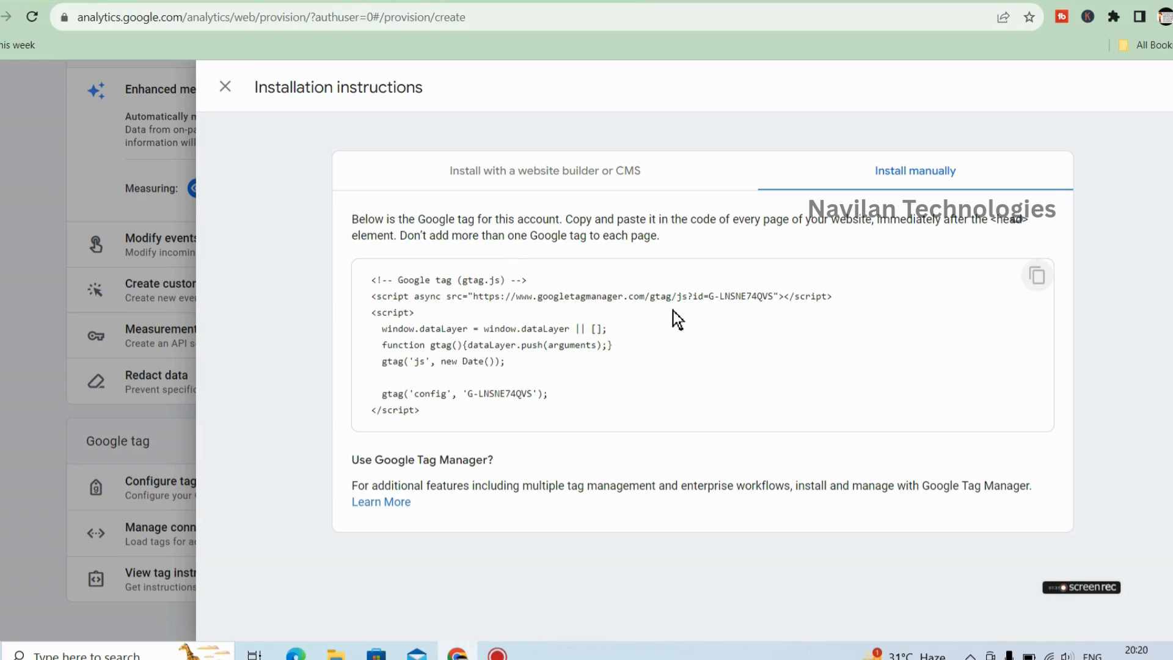
left_click(1037, 275)
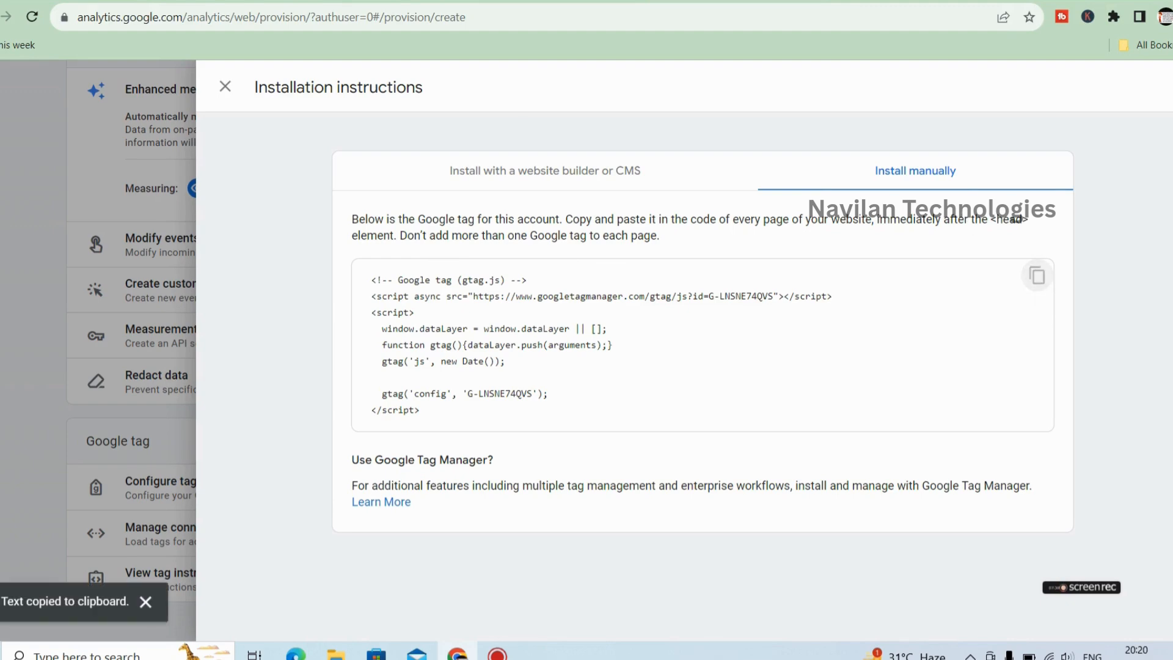
- Switch to the site's WordPress dashboard and search for new plugins with the keyword "header and footer"
left_click(226, 3)
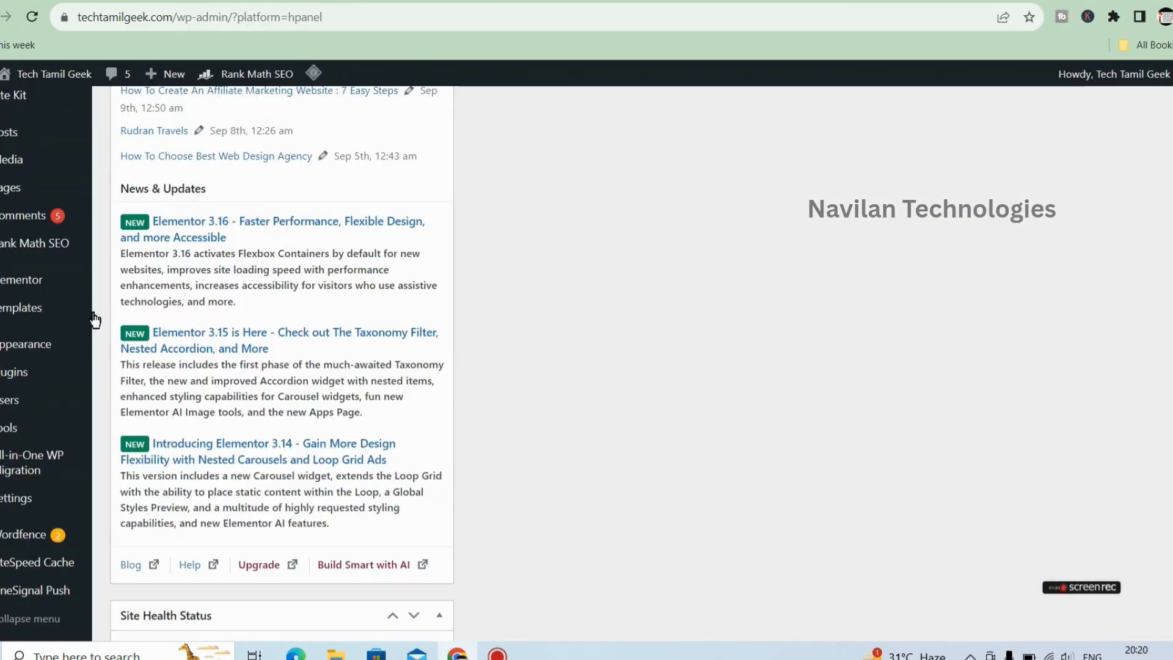
mouse_move(9, 383)
left_click(117, 405)
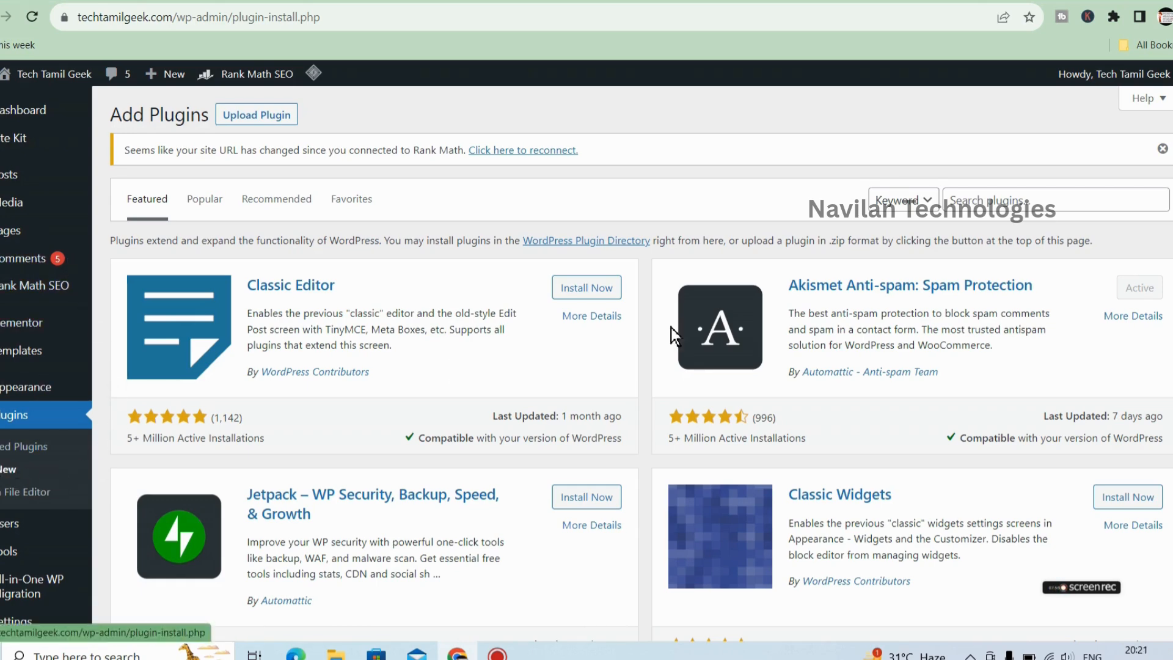
left_click(1056, 195)
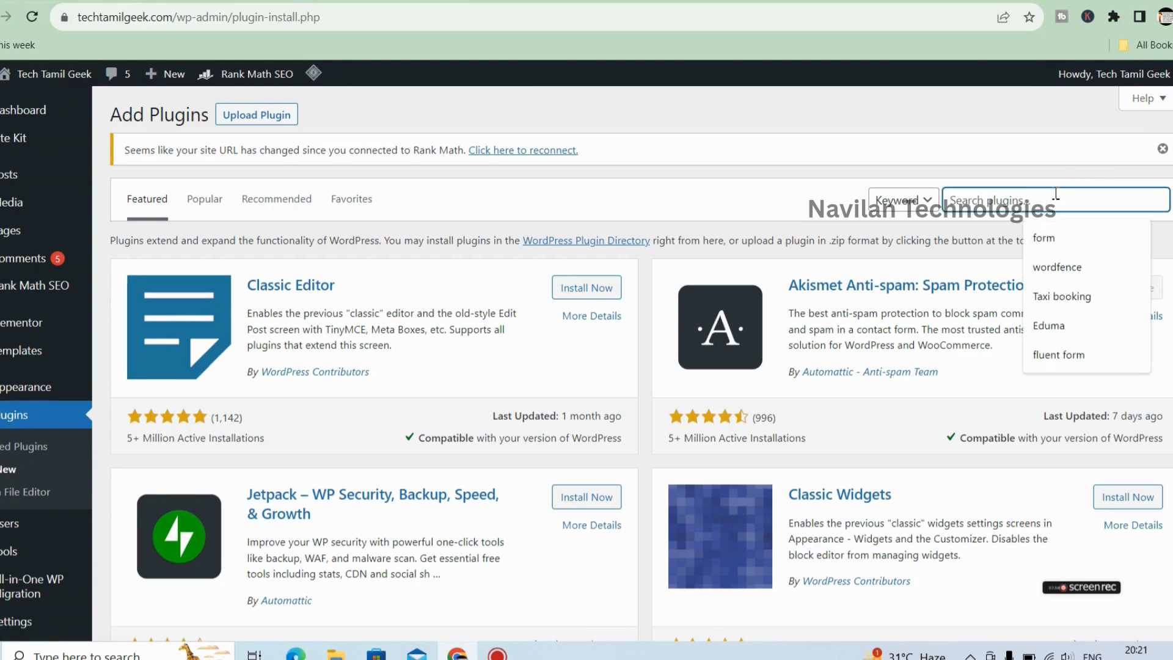
type("header")
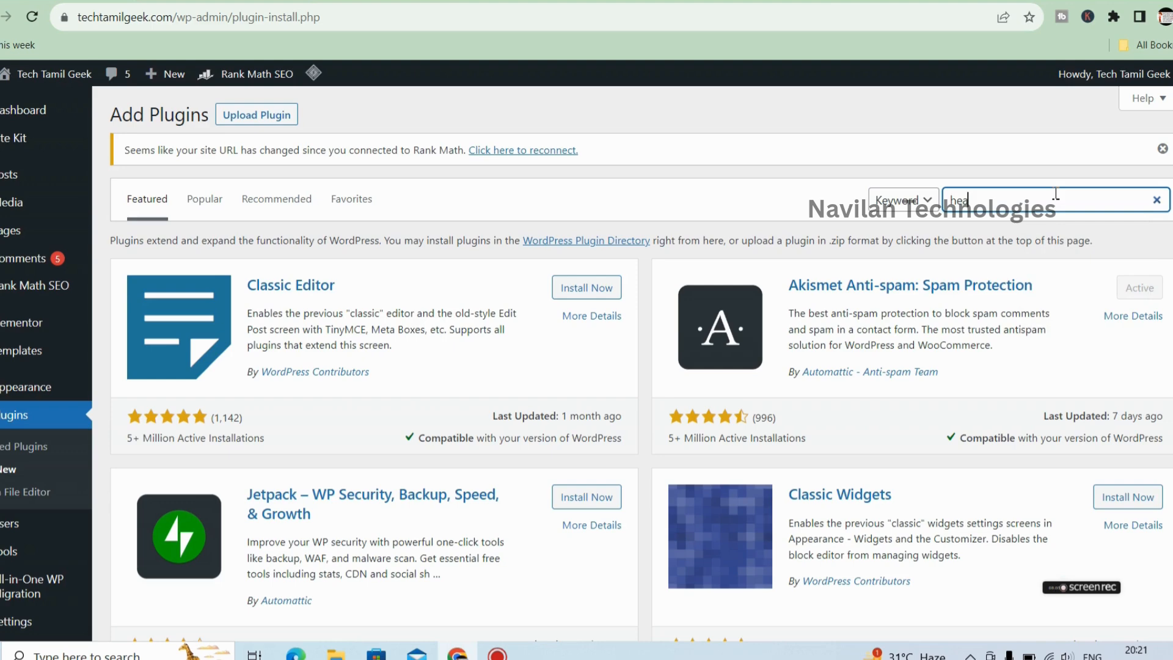
type(" and footer")
key("Return")
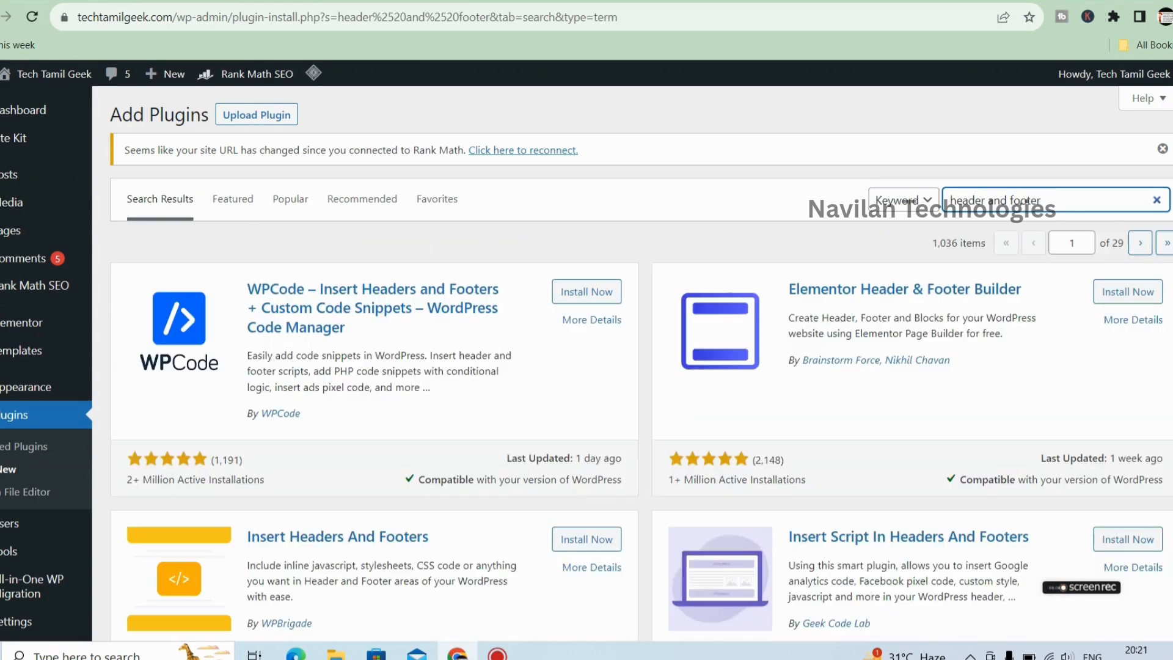
- Examine the plugin search results for one that can insert code into the site's header and footer
scroll(1153, 370, "down", 15)
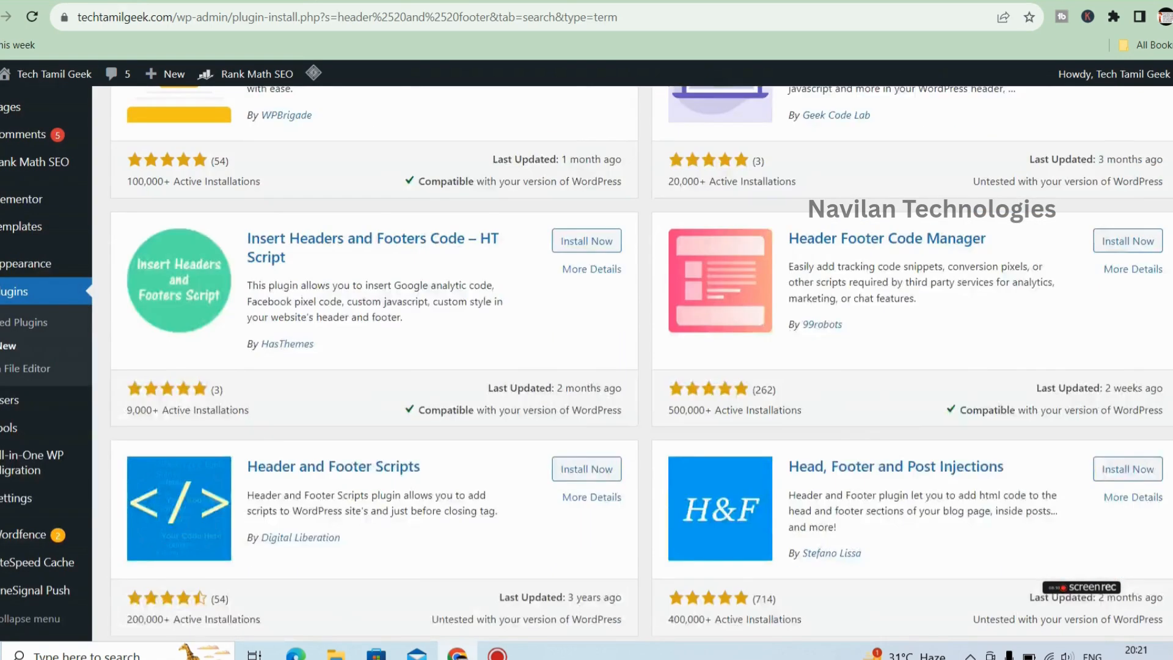
scroll(641, 364, "up", 8)
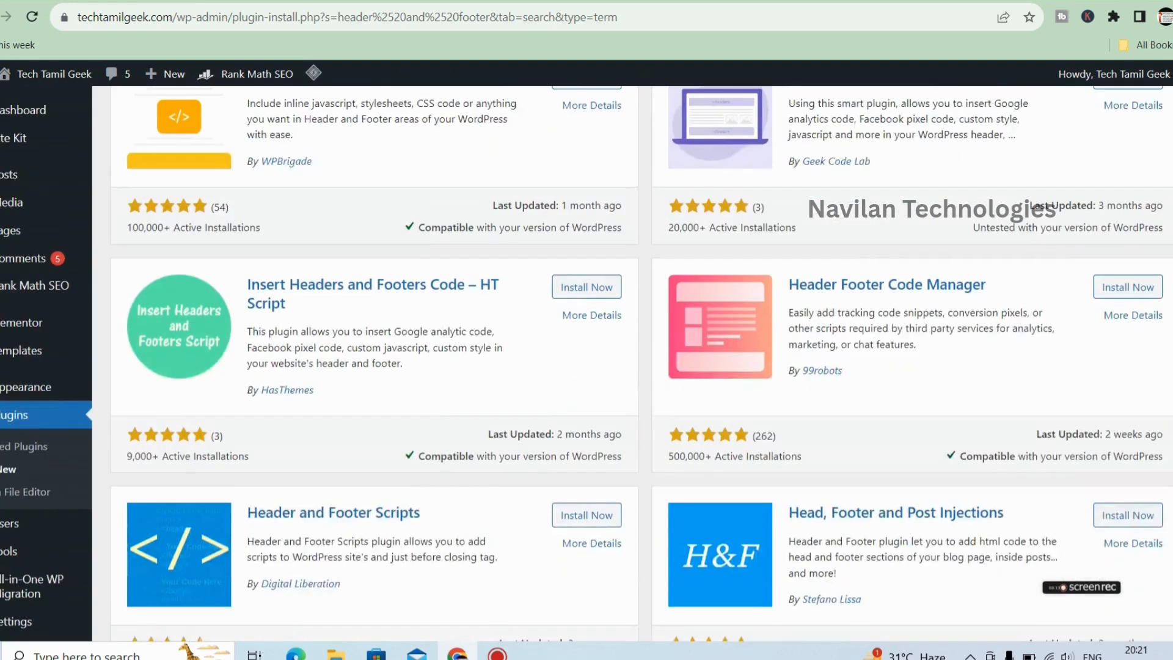
scroll(642, 363, "up", 3)
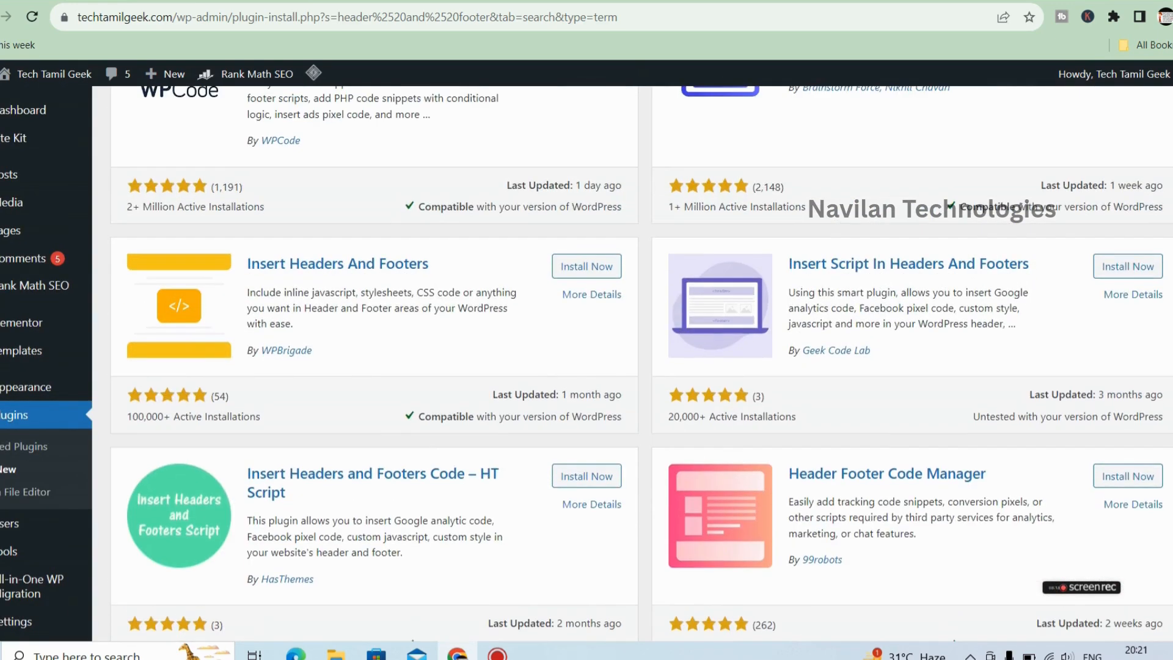
scroll(642, 364, "up", 3)
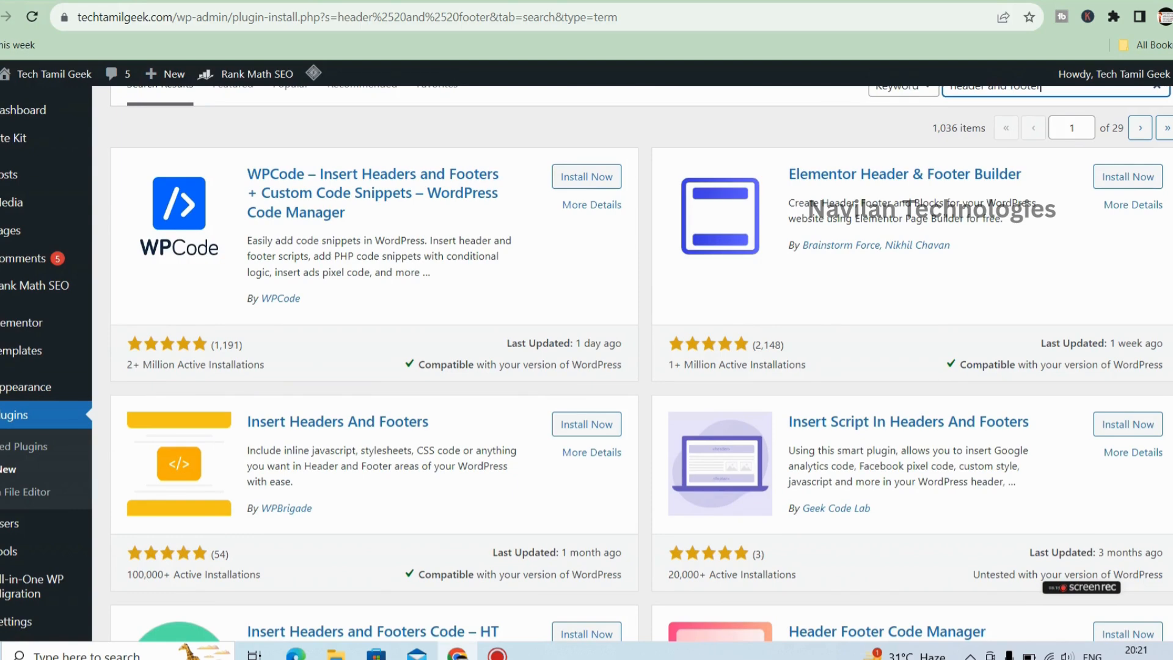
scroll(642, 364, "down", 1)
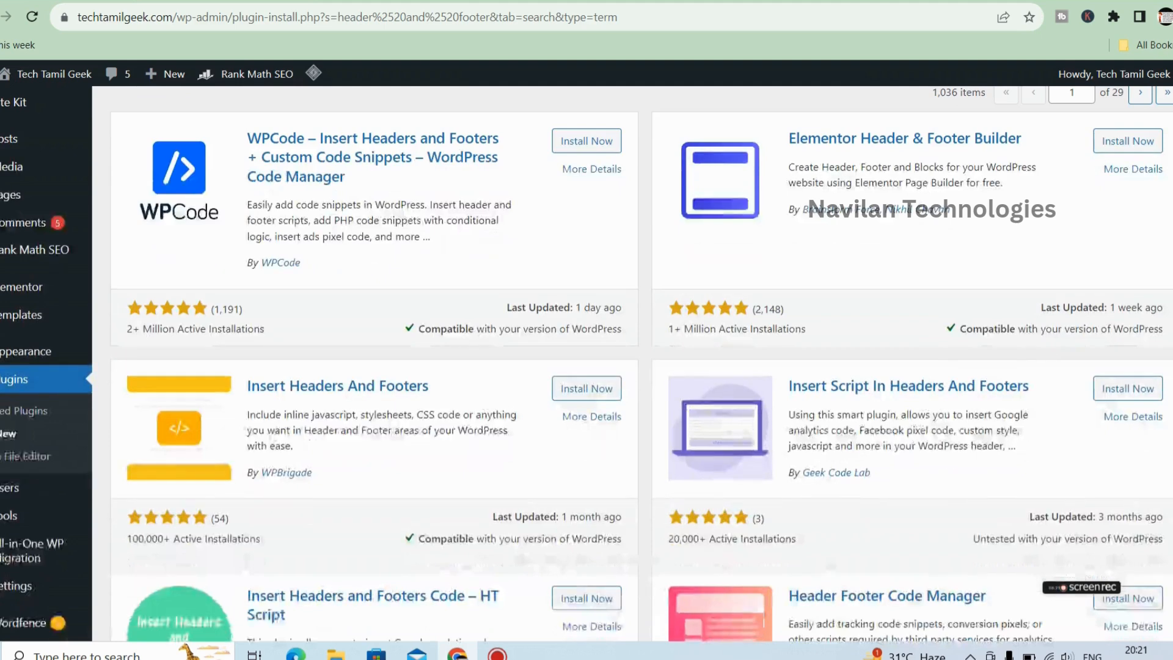
scroll(641, 363, "down", 3)
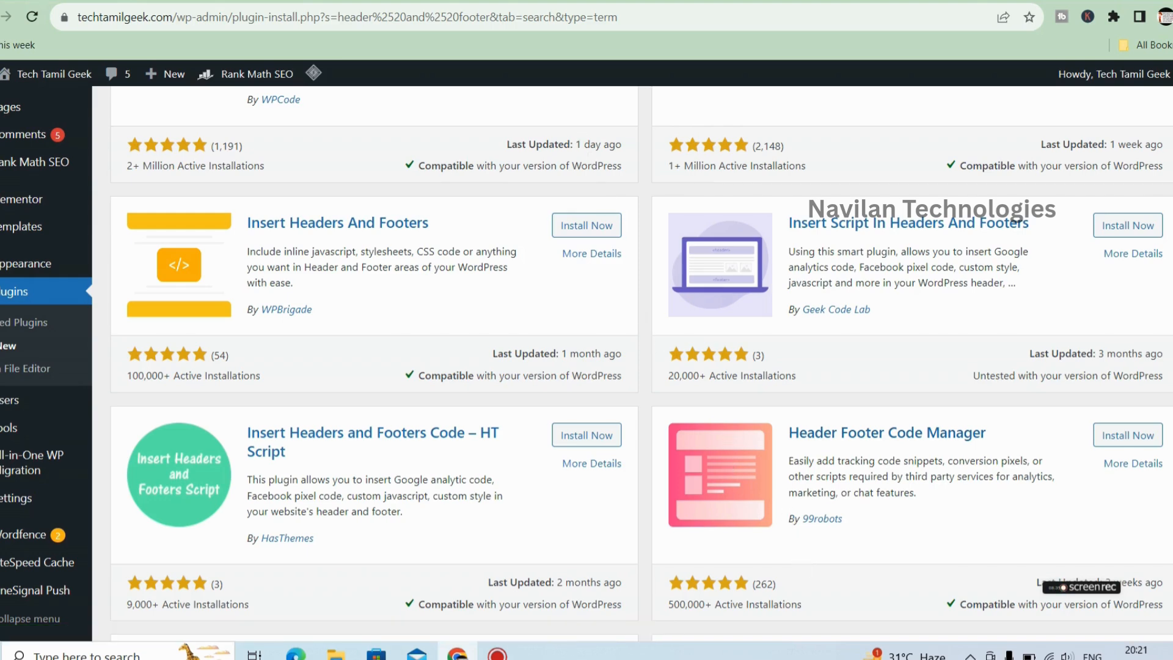
scroll(642, 367, "down", 3)
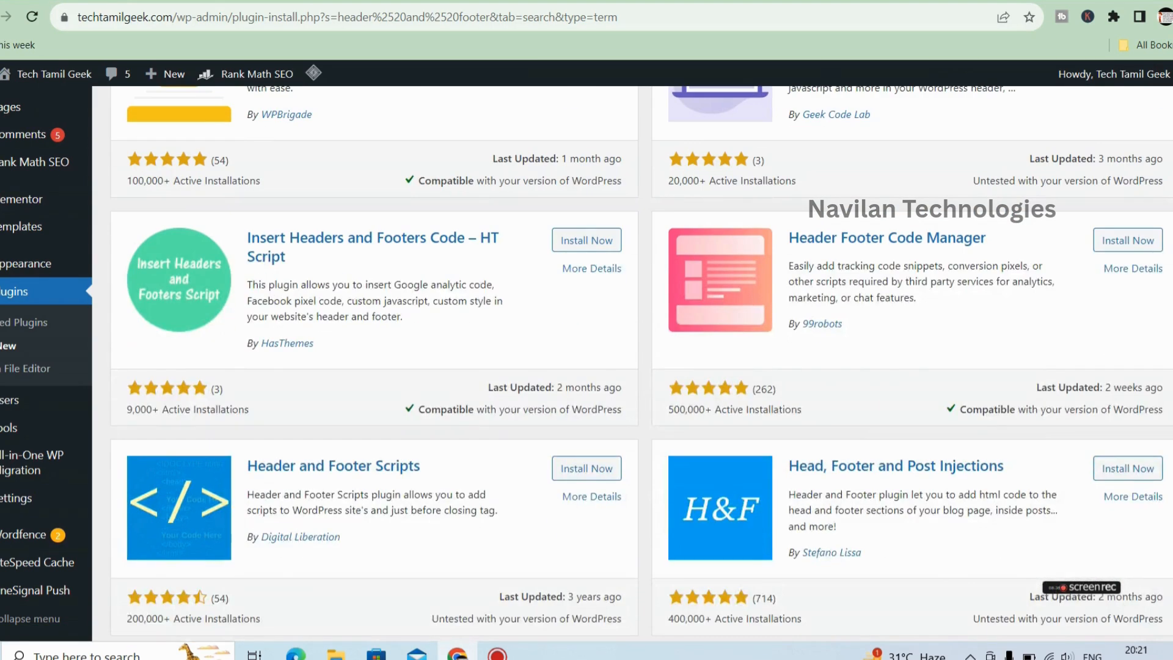
scroll(641, 367, "down", 2)
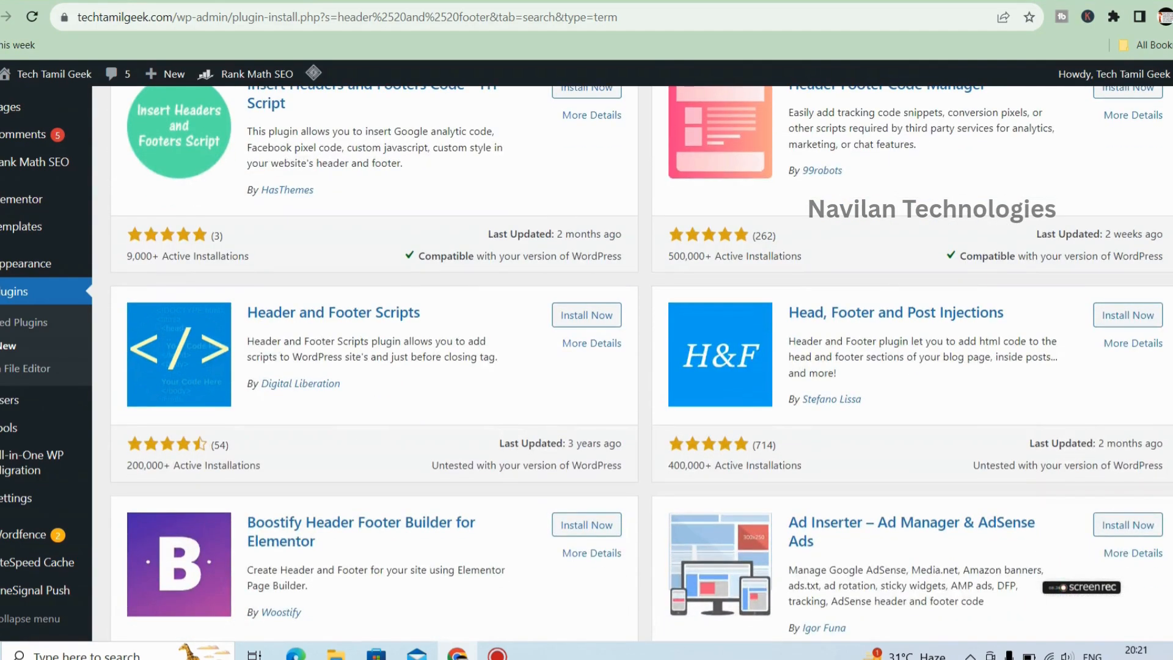
scroll(641, 366, "down", 8)
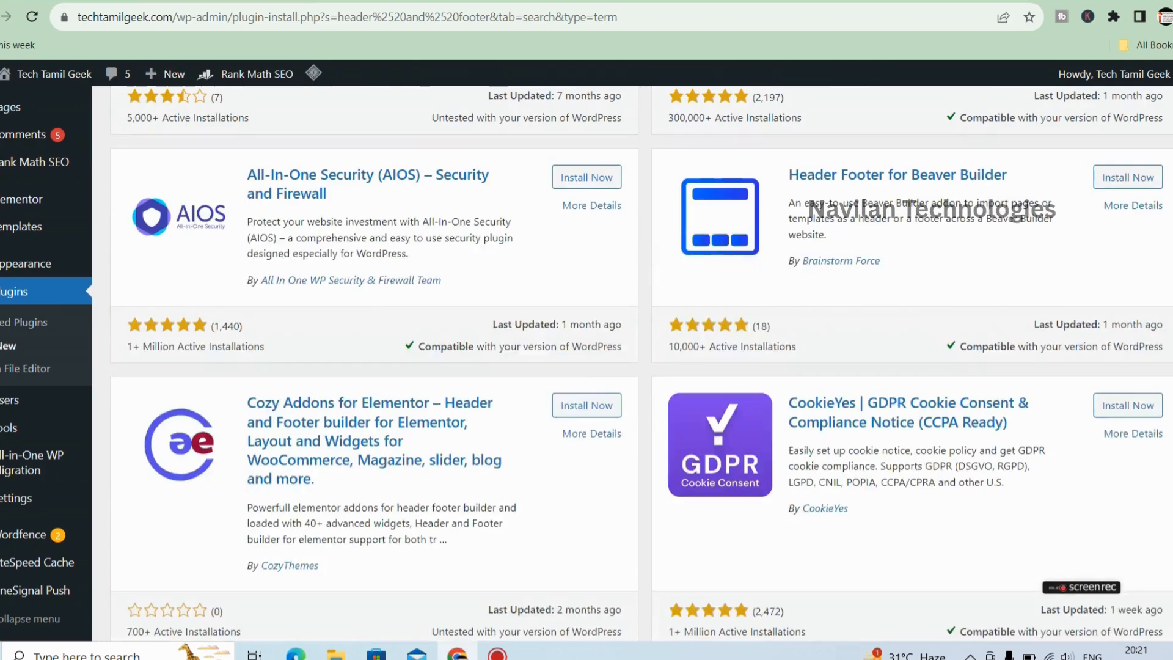
scroll(642, 366, "up", 15)
scroll(641, 366, "down", 4)
scroll(641, 367, "up", 4)
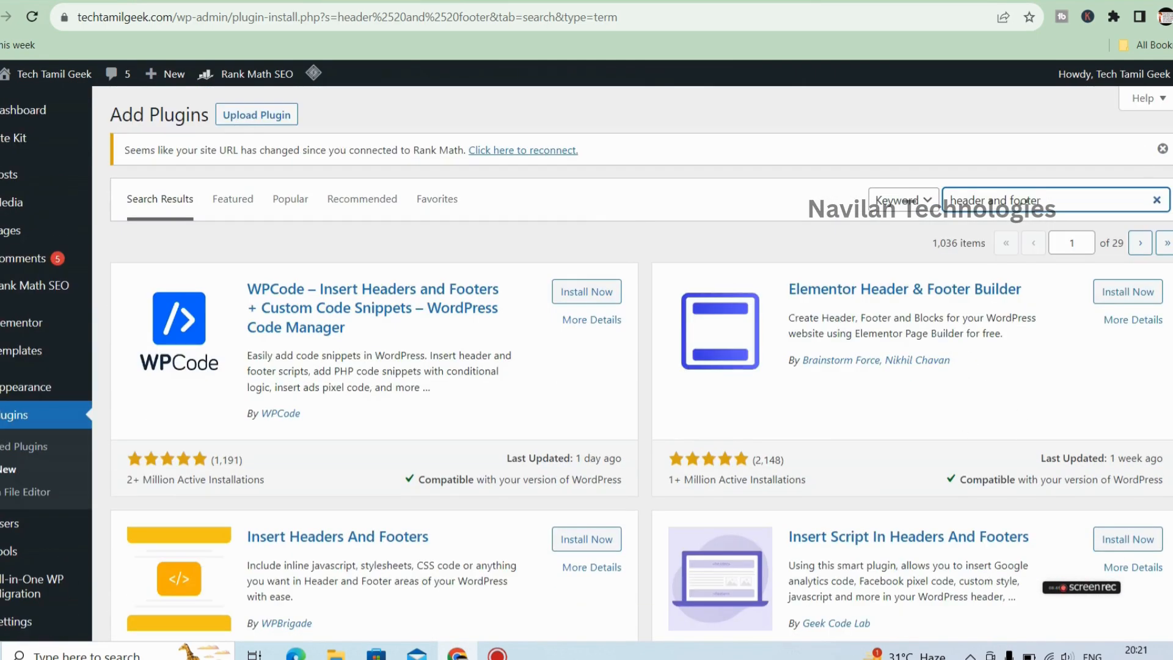
scroll(642, 367, "down", 1)
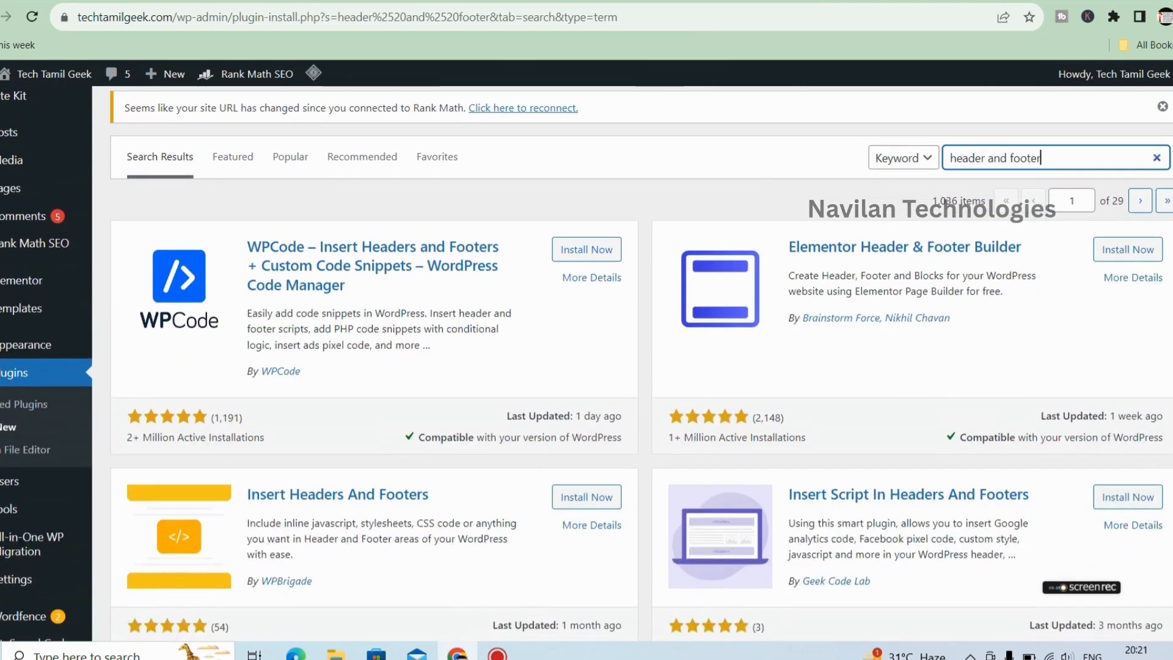
scroll(642, 367, "down", 8)
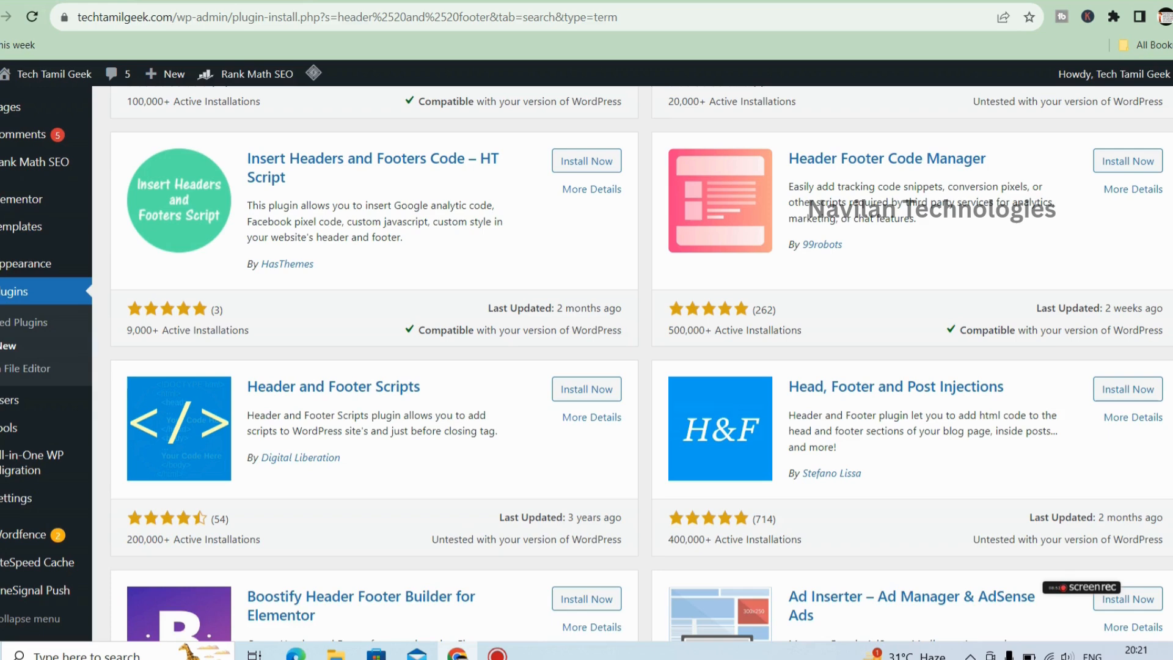
- Review the Header Footer Code Manager plugin's description, installation notes and screenshots, and close its details
left_click(1138, 193)
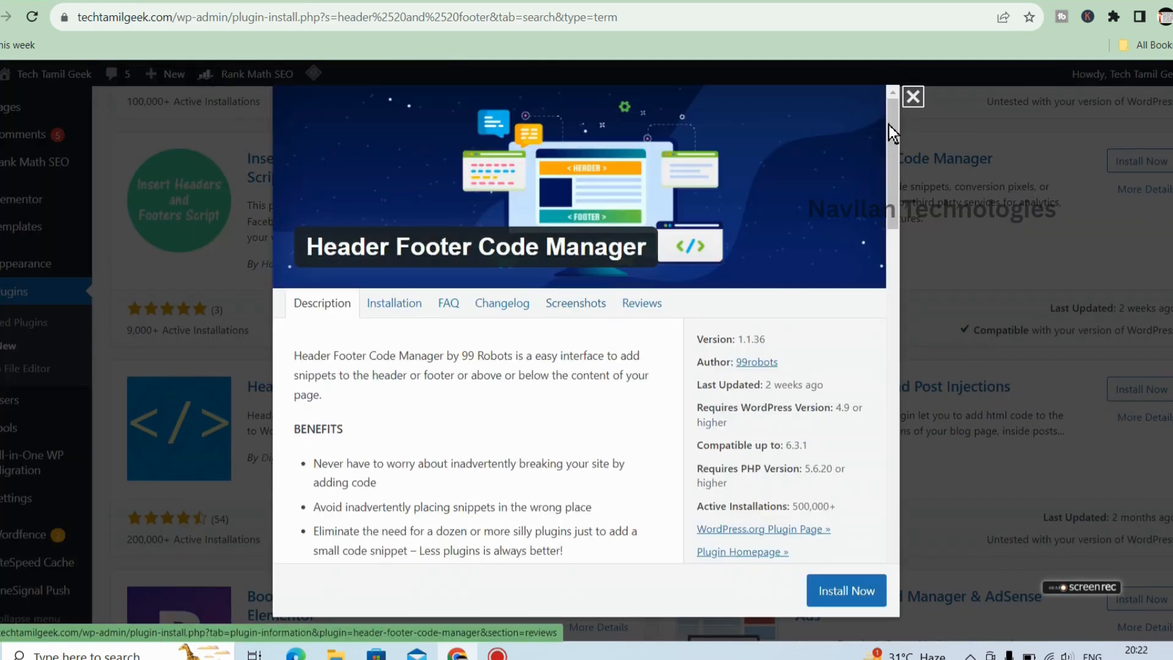
left_click_drag(889, 164, 873, 6)
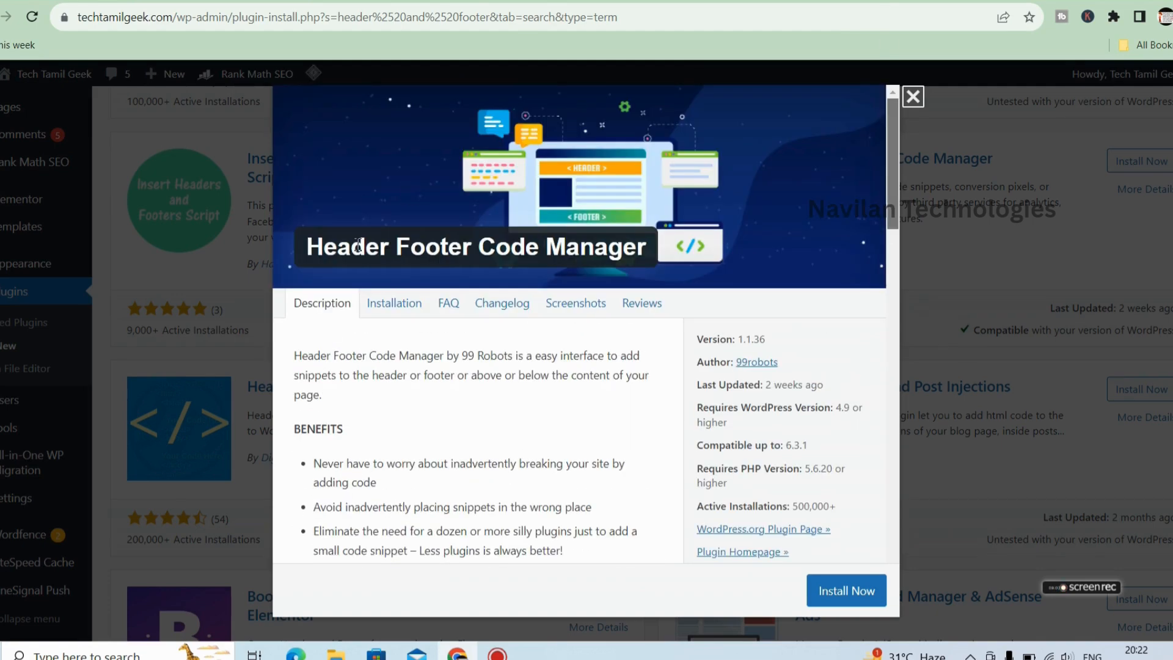
left_click(394, 311)
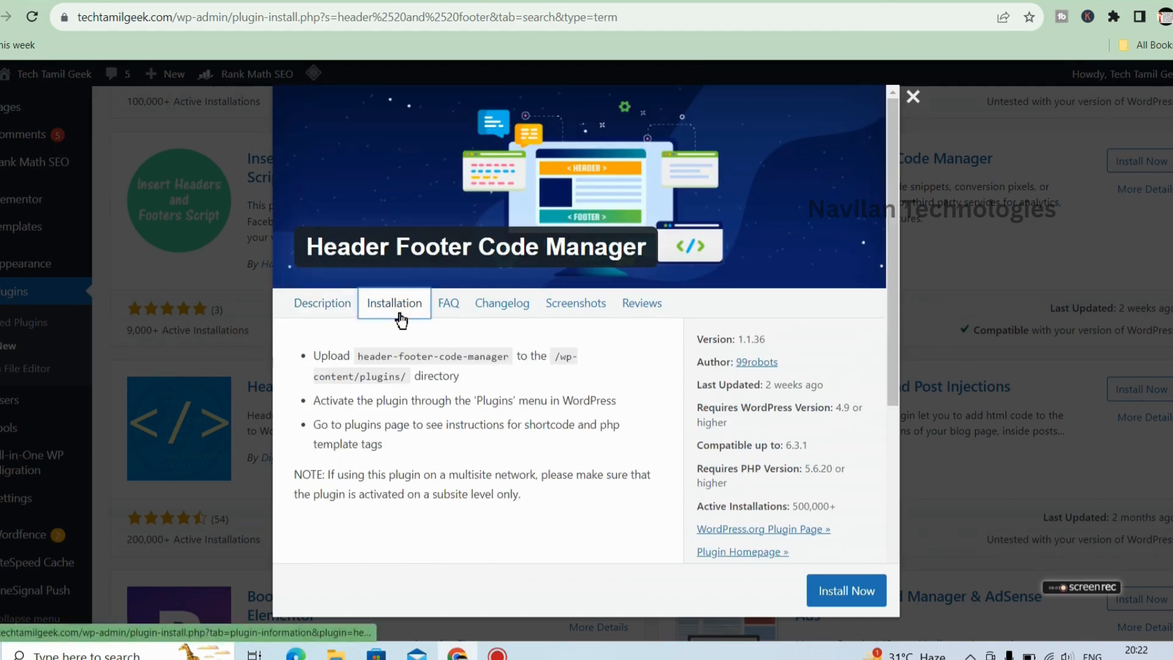
left_click(551, 310)
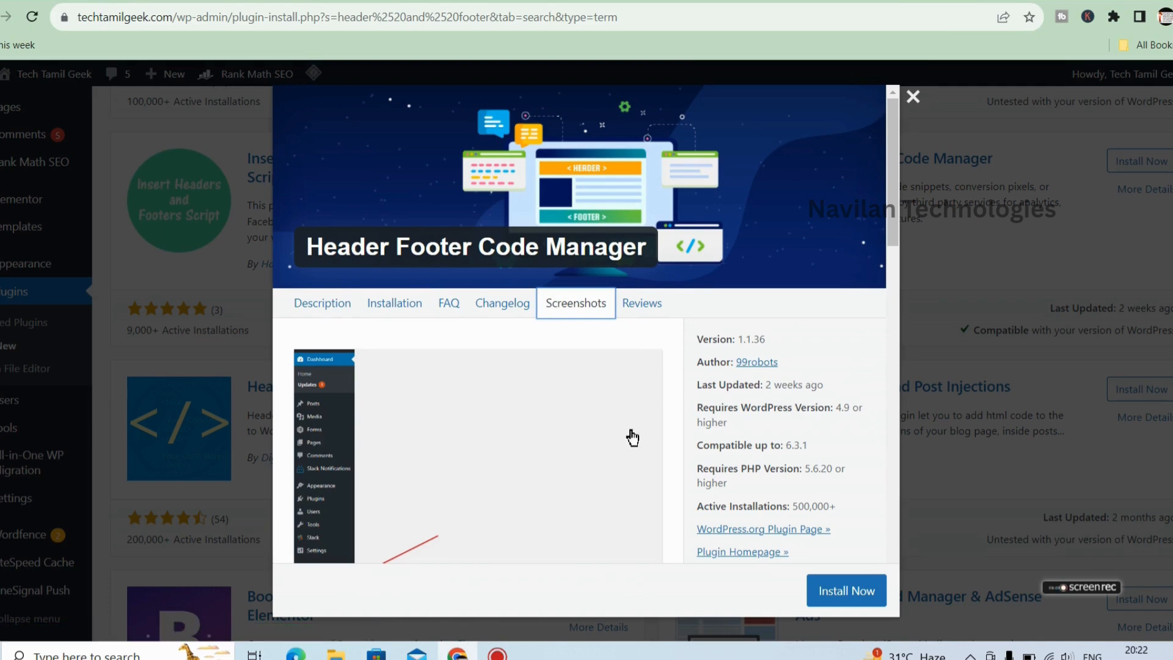
left_click_drag(892, 215, 881, 268)
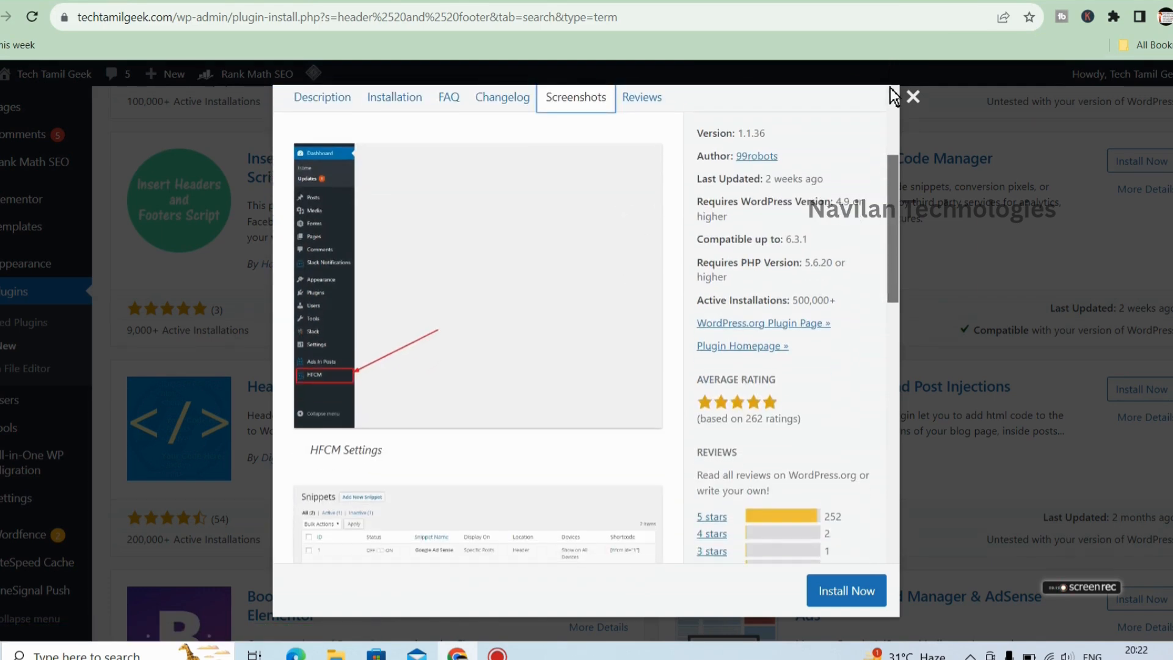
left_click(913, 96)
- Install and activate the WPCode – Insert Headers and Footers plugin from the search results
scroll(635, 363, "up", 10)
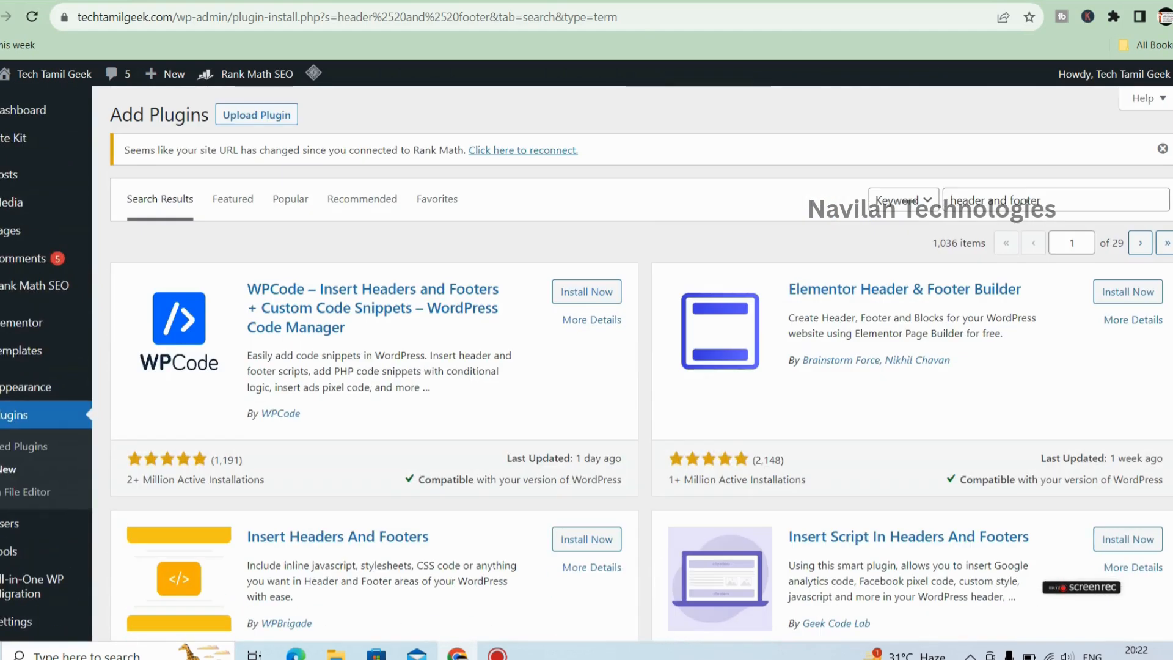
left_click(591, 293)
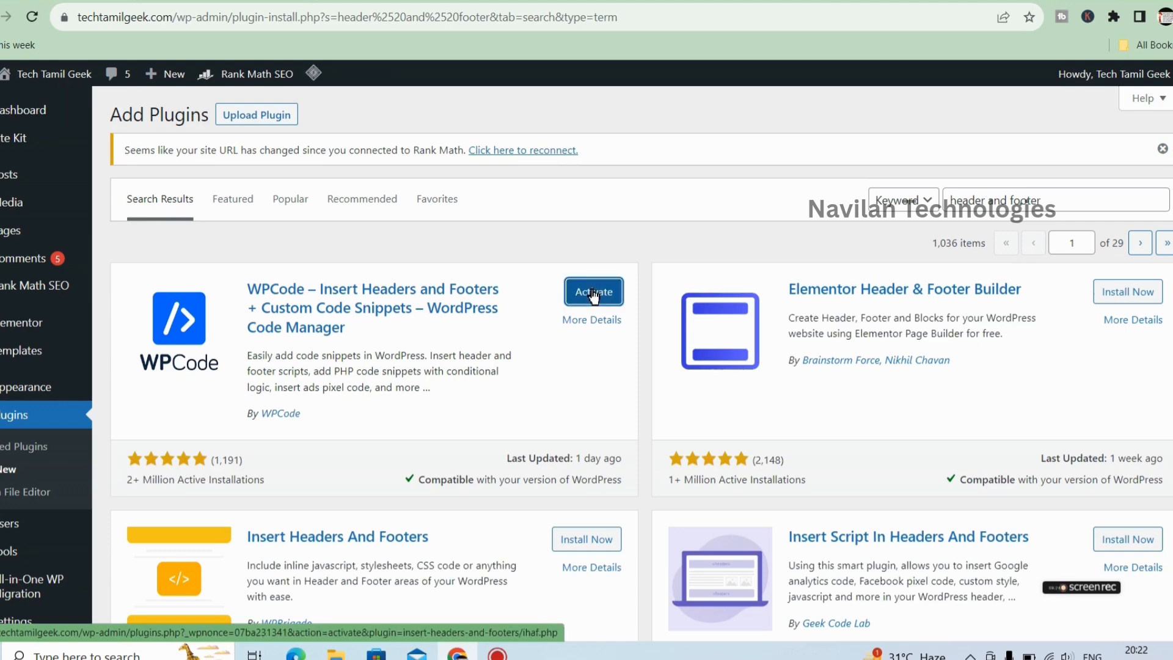
left_click(592, 293)
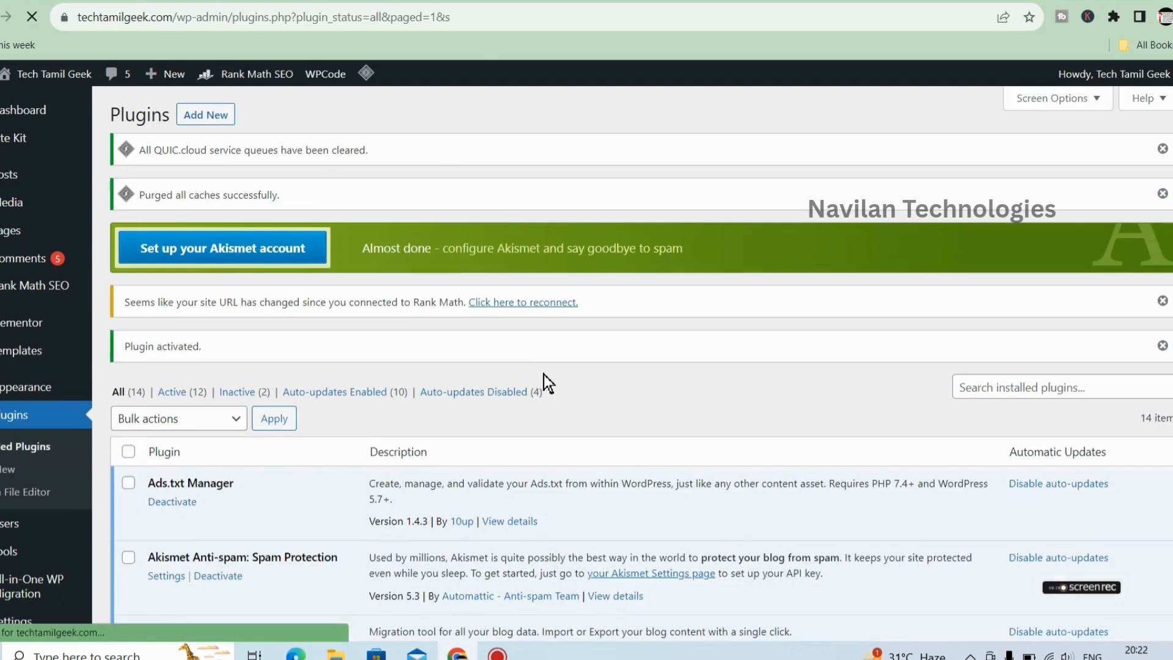
- Find WPCode Lite among the installed plugins and open its code snippets page
scroll(641, 364, "down", 8)
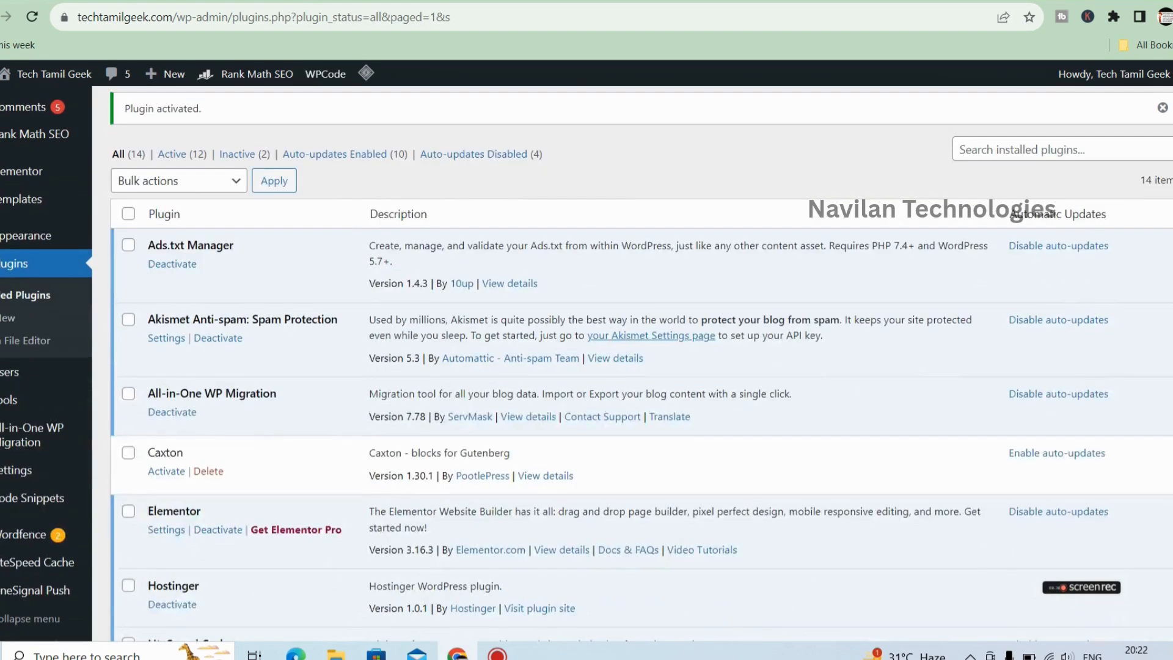
scroll(788, 361, "down", 5)
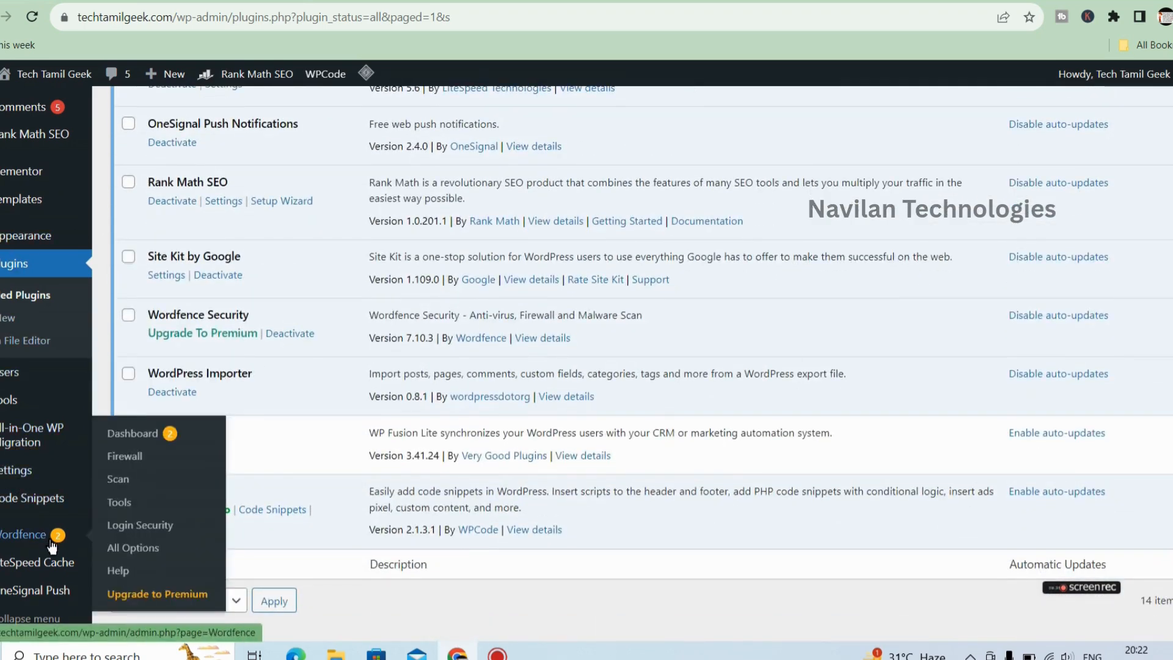
mouse_move(20, 483)
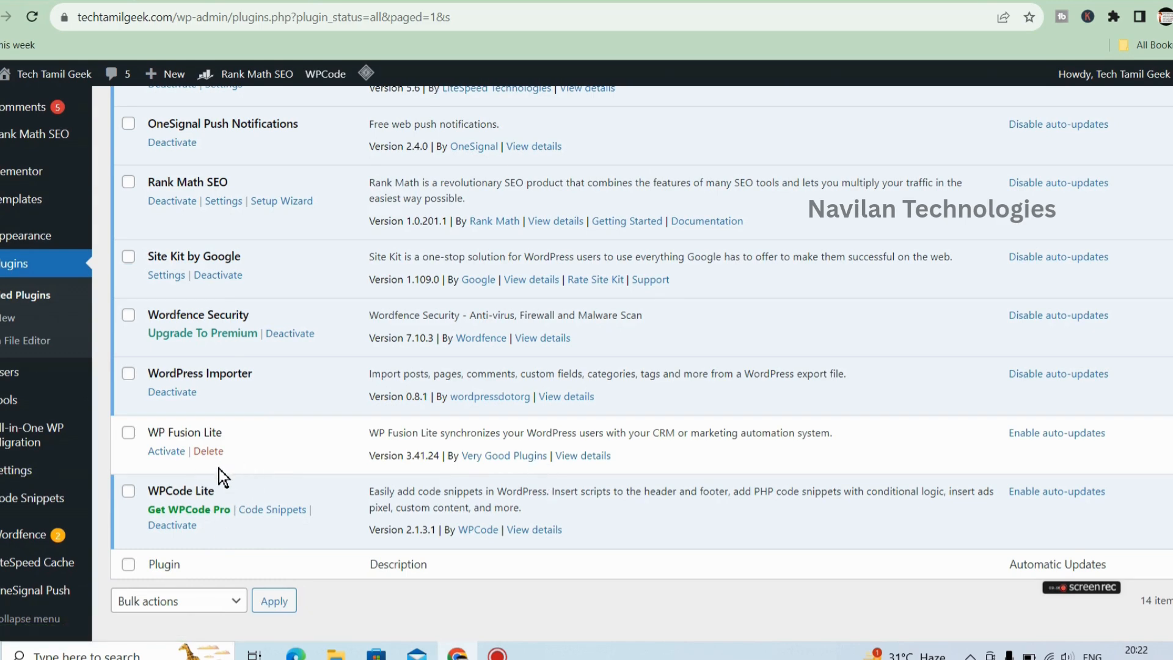
mouse_move(16, 442)
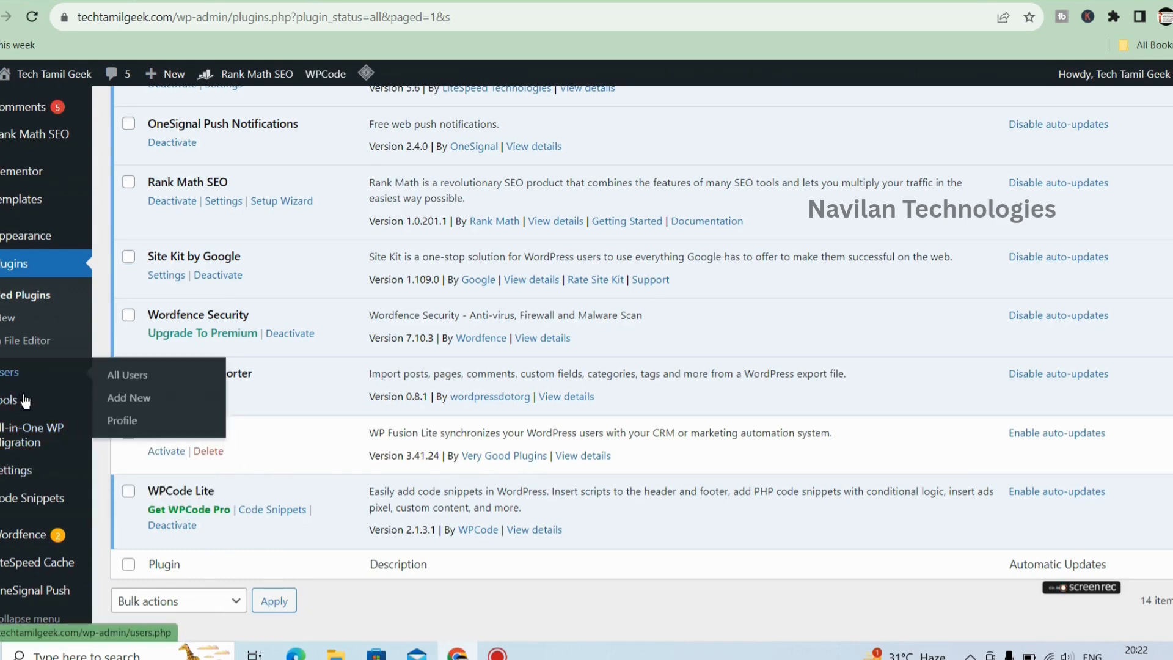
left_click(23, 504)
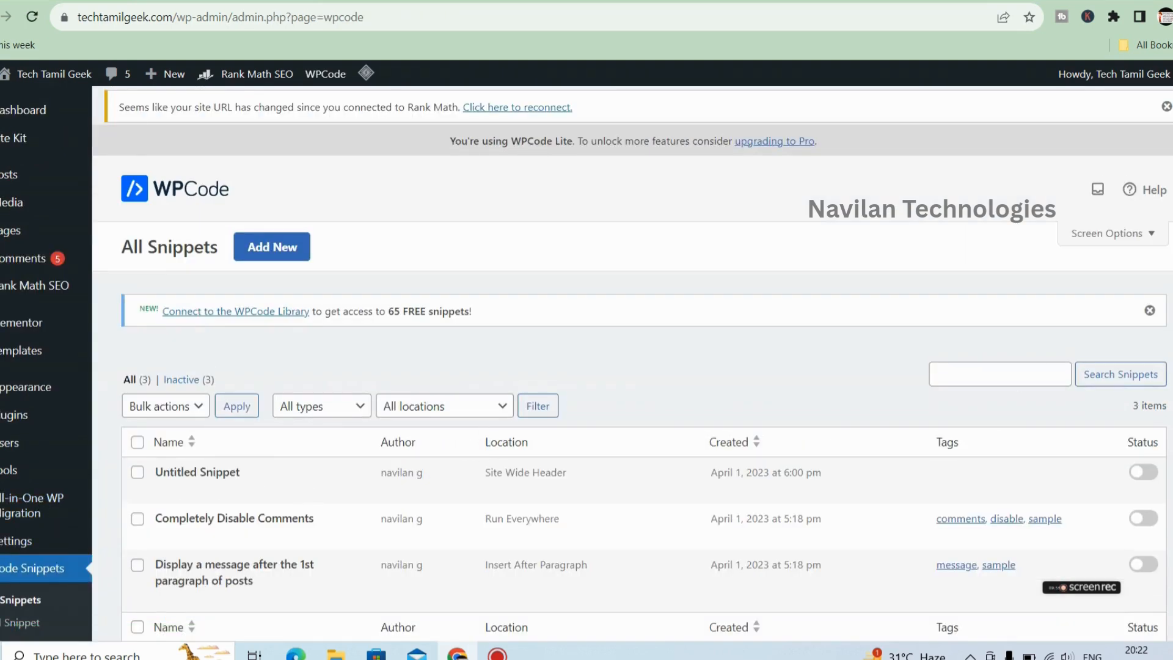
- Look over the existing WPCode snippets and open the plugin's Global Header and Footer settings
scroll(703, 440, "down", 2)
scroll(419, 159, "up", 2)
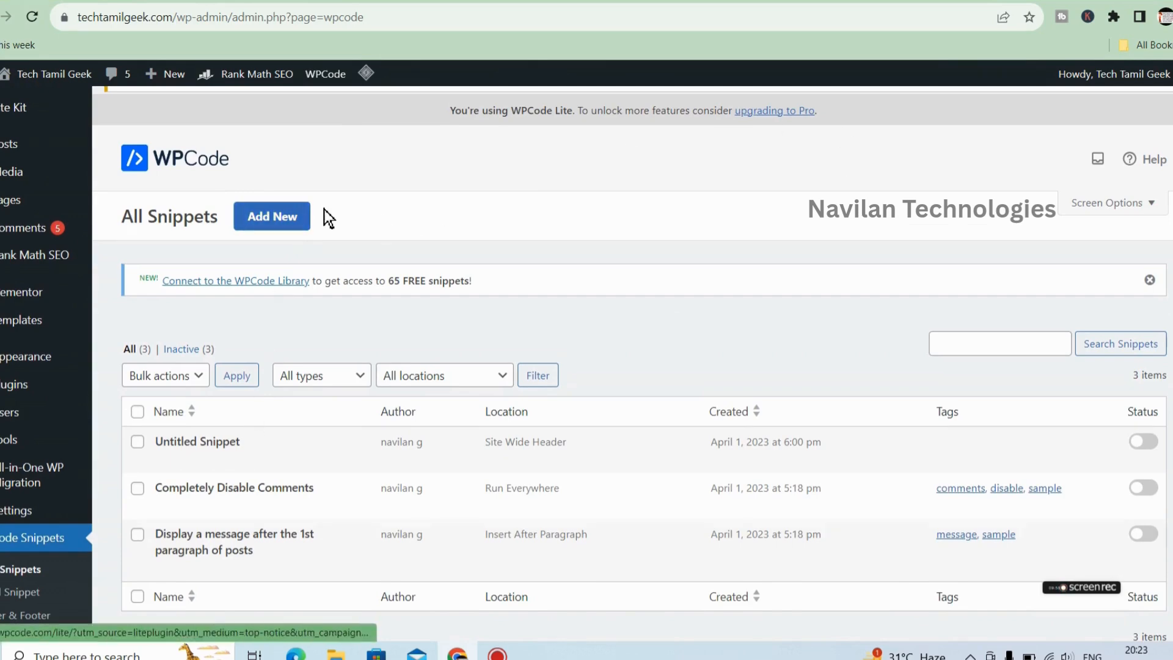
scroll(115, 385, "down", 3)
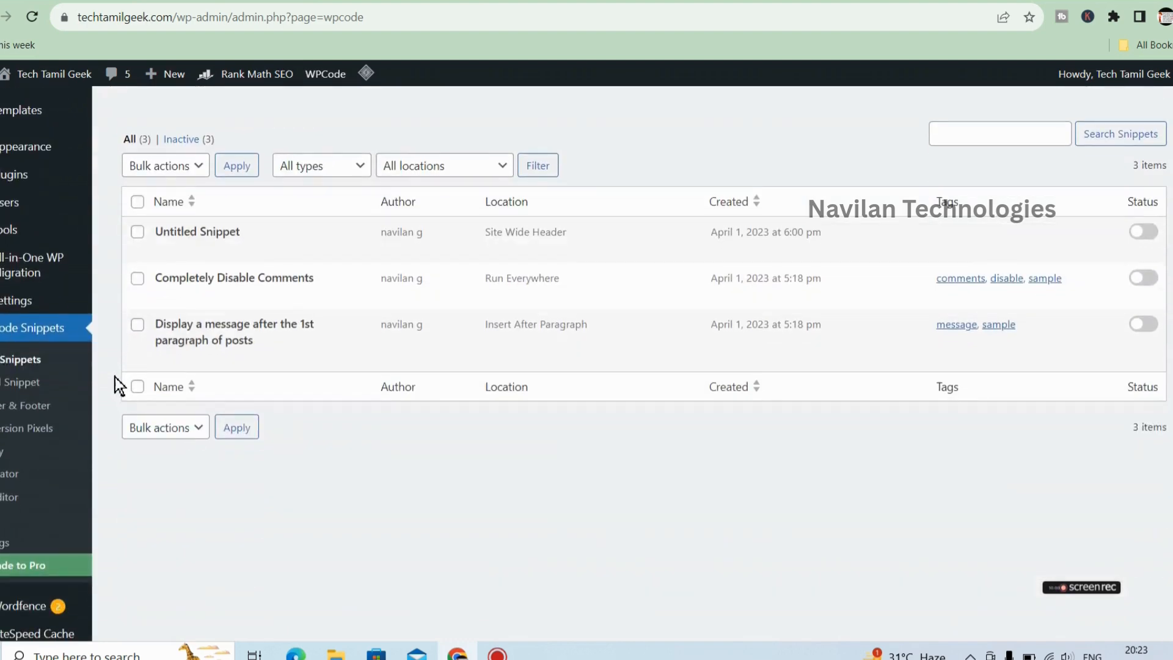
left_click(19, 410)
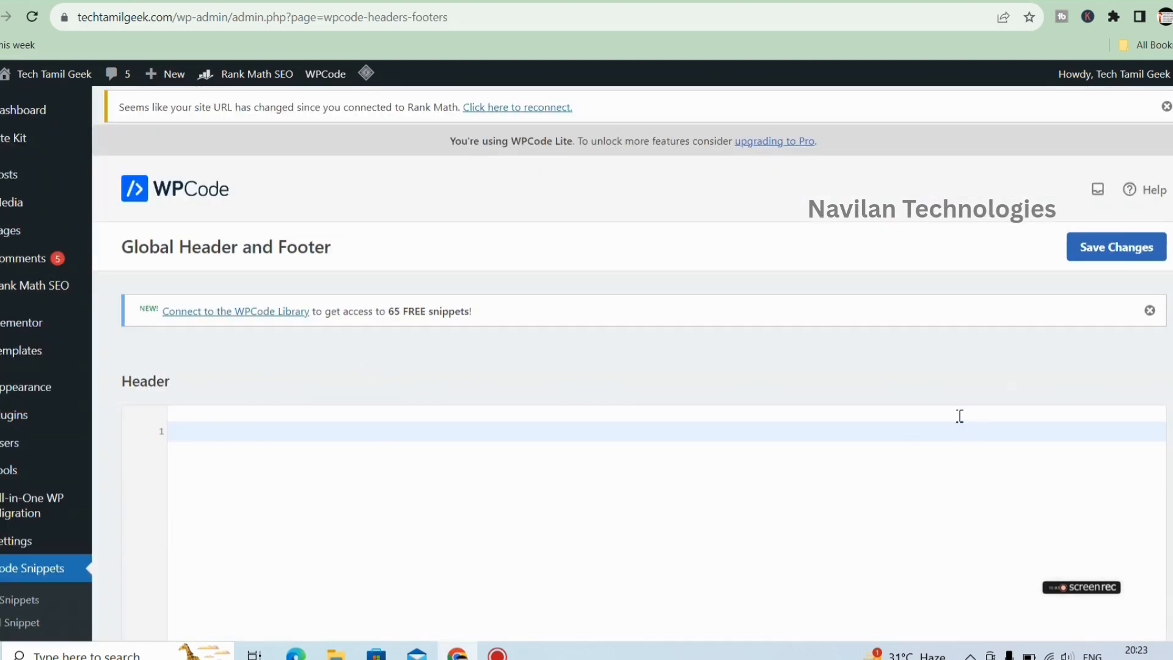
scroll(991, 389, "down", 3)
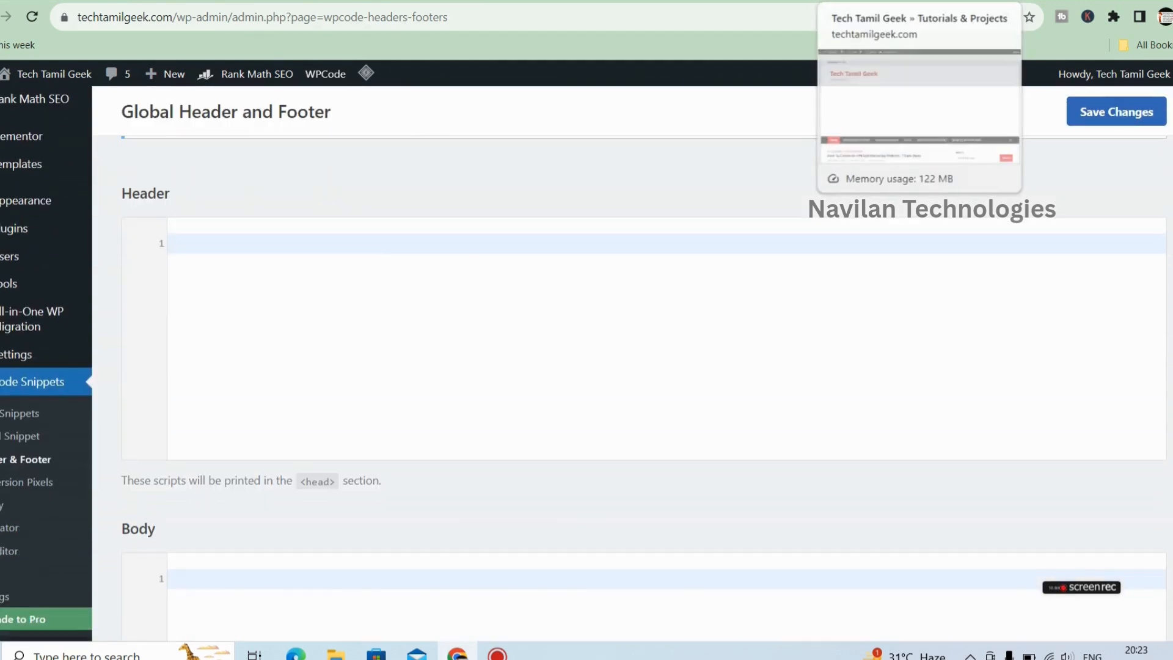
- Copy the Google tag code from the manual installation instructions in Analytics and return to WPCode's Global Header and Footer page
left_click(880, 1)
left_click(733, 1)
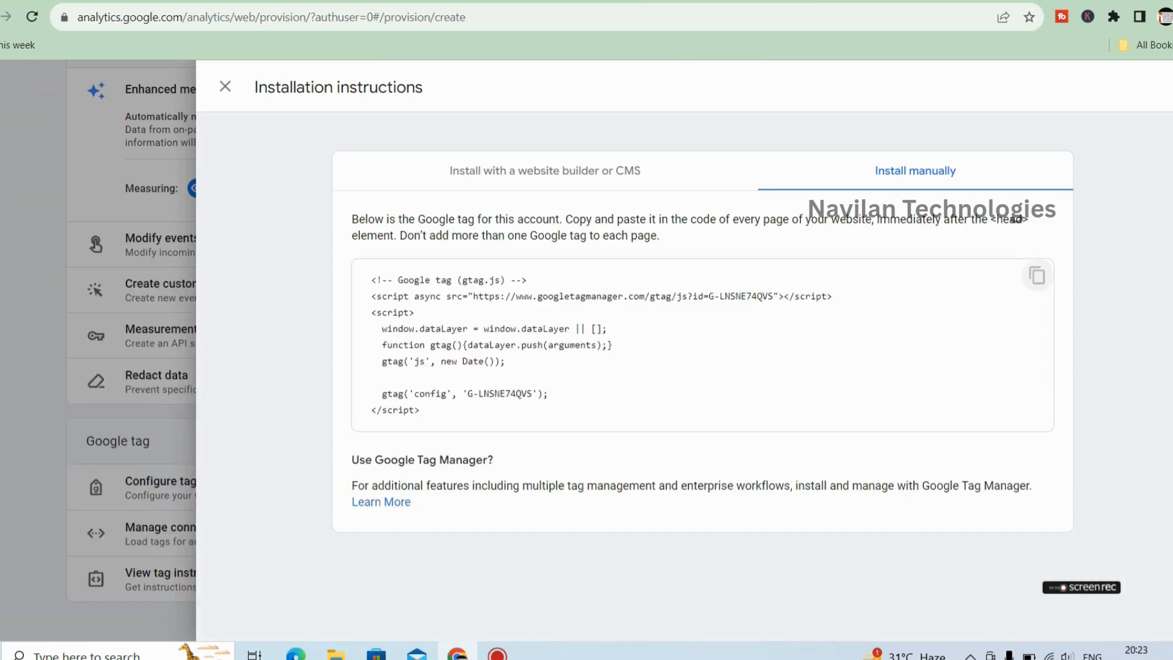
left_click(1037, 281)
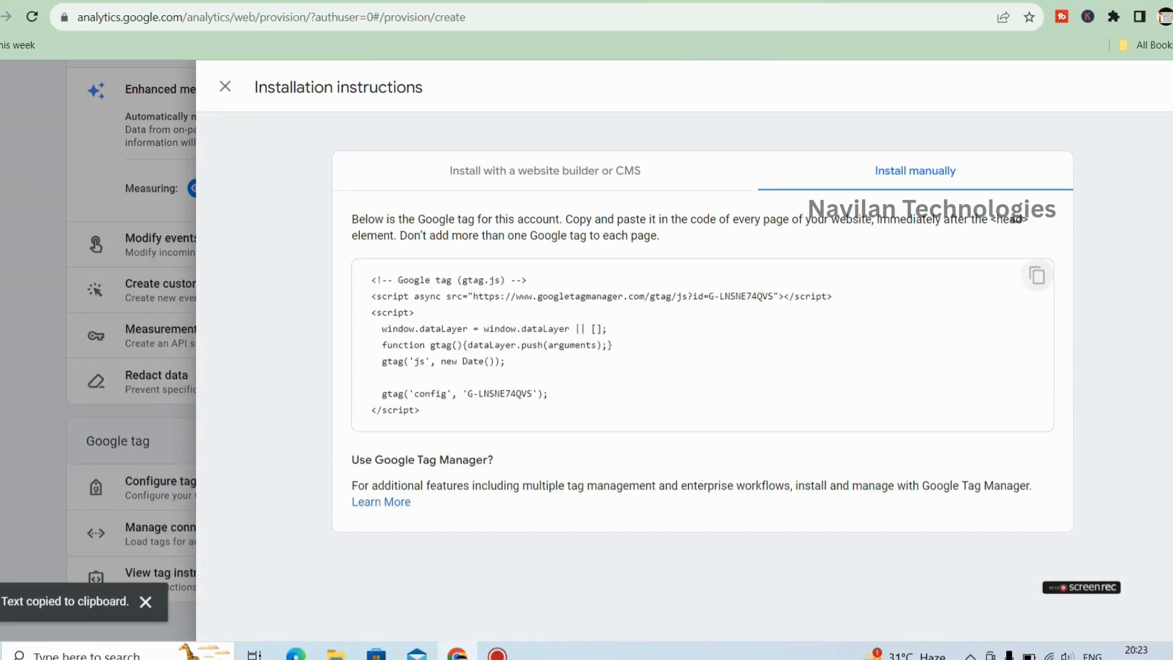
left_click(587, 2)
left_click(439, 2)
left_click(294, 1)
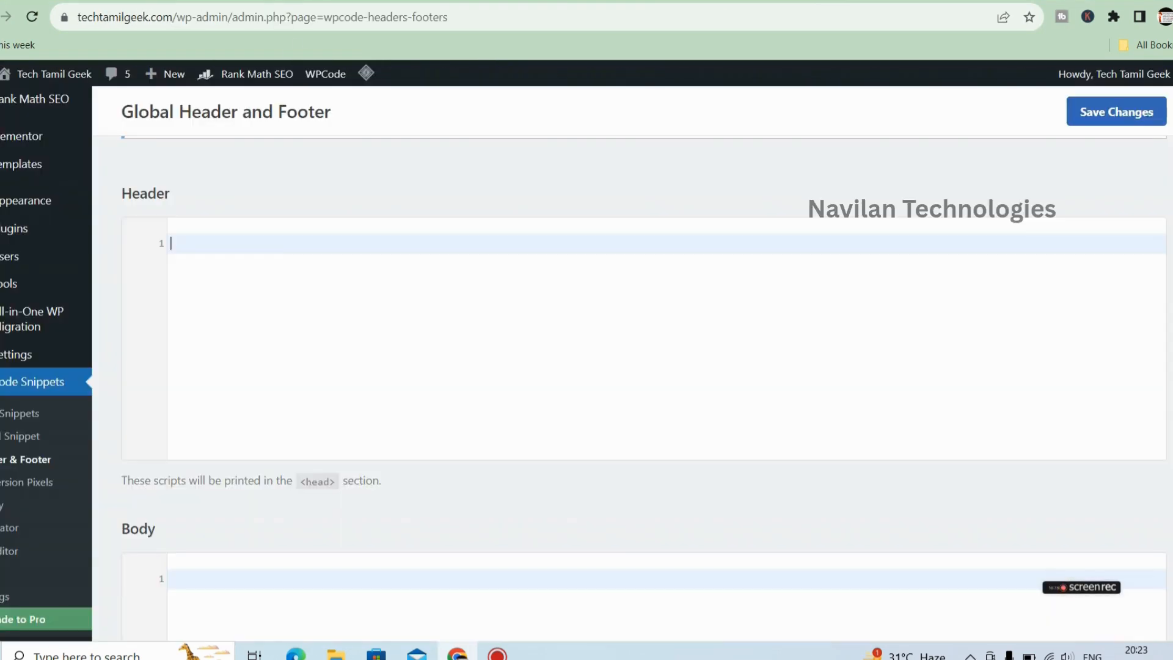
- Paste the copied Google tag code into the Header code box, try to save, and read the Wordfence page
key("ctrl+v")
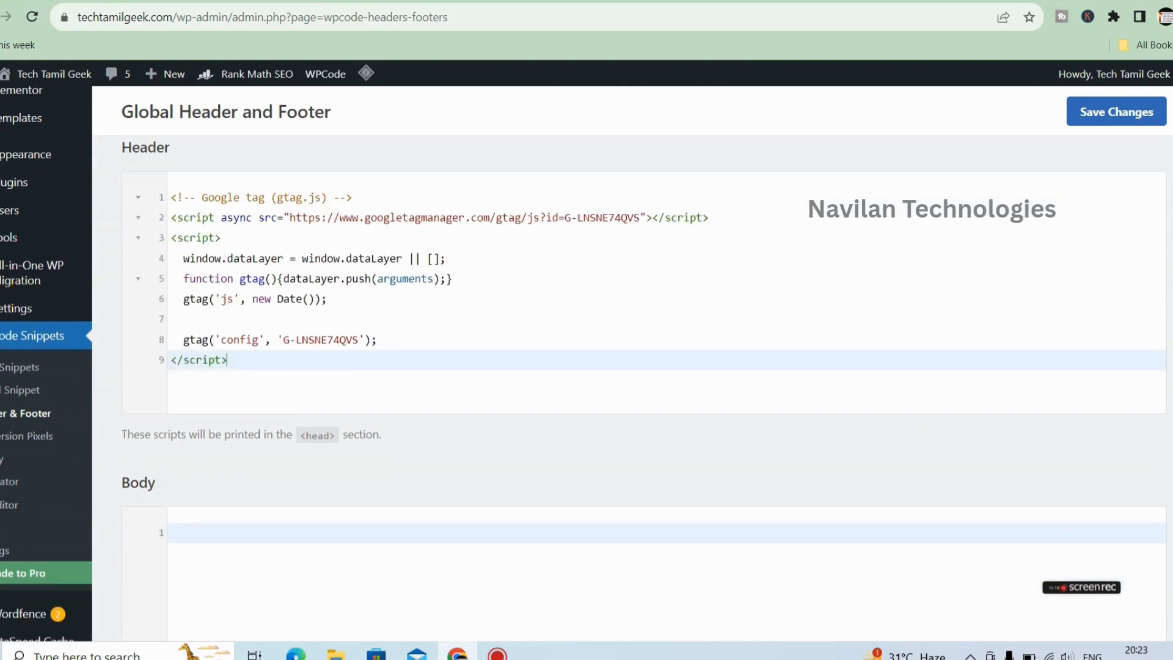
left_click(1120, 123)
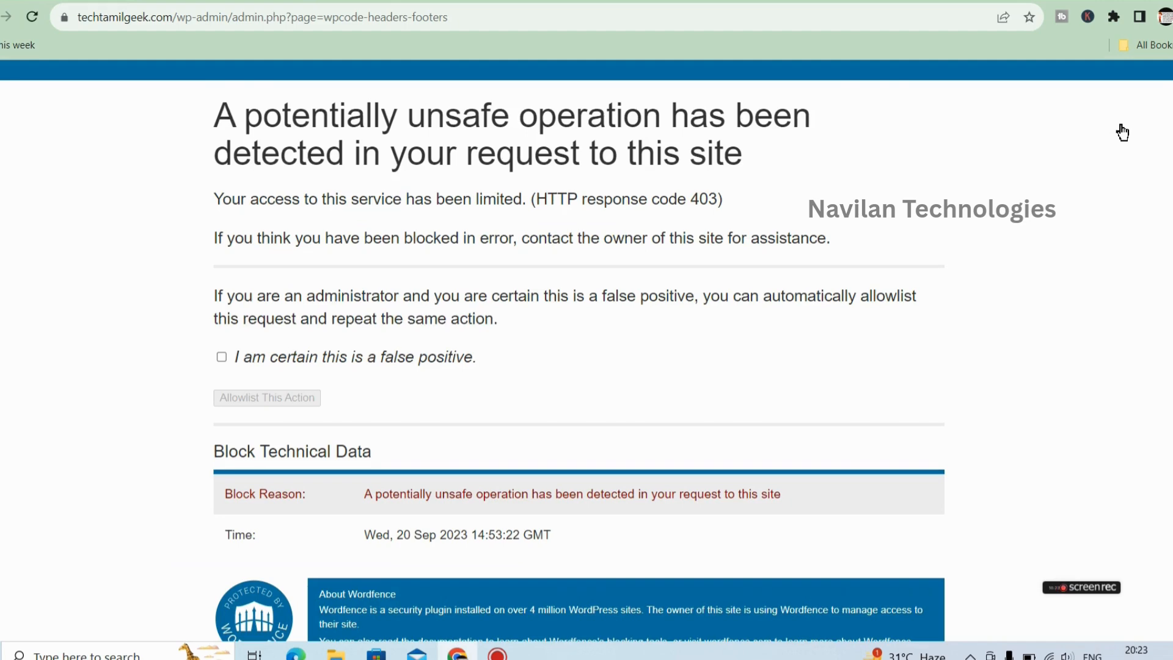
scroll(587, 354, "down", 1)
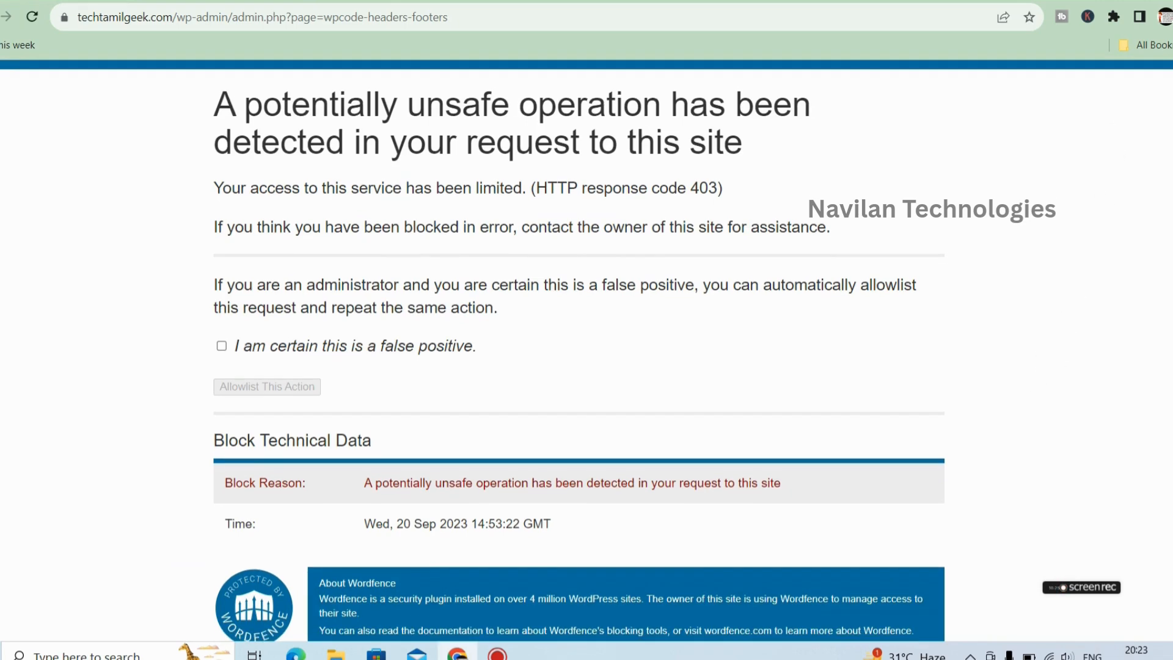
scroll(586, 350, "down", 3)
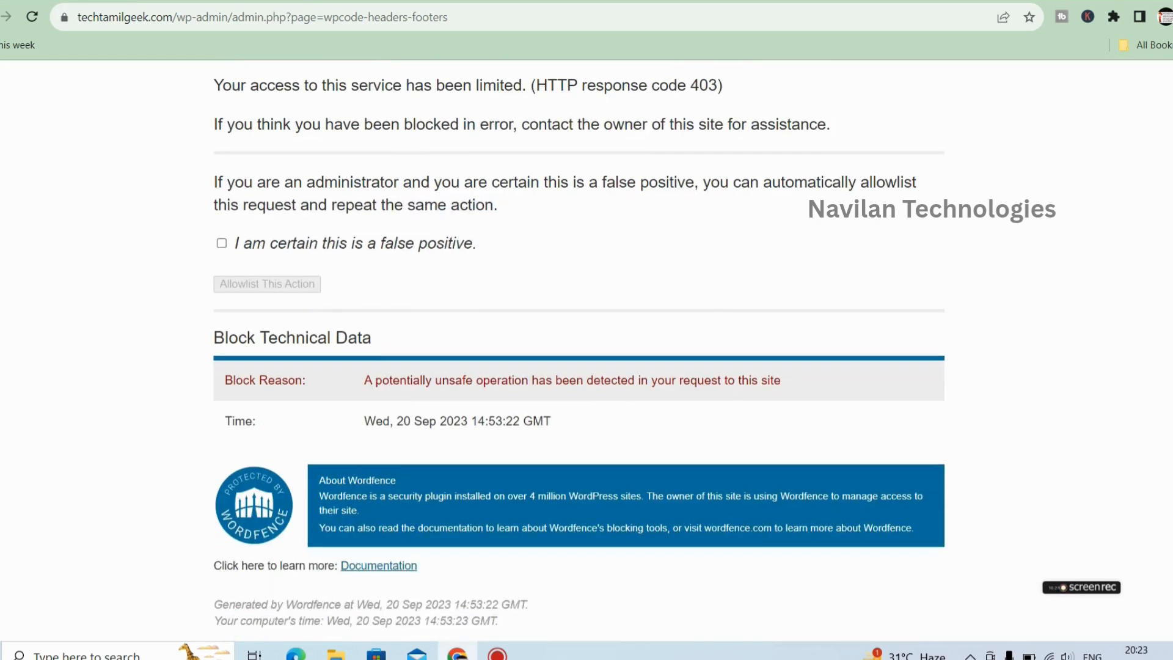
scroll(579, 347, "up", 3)
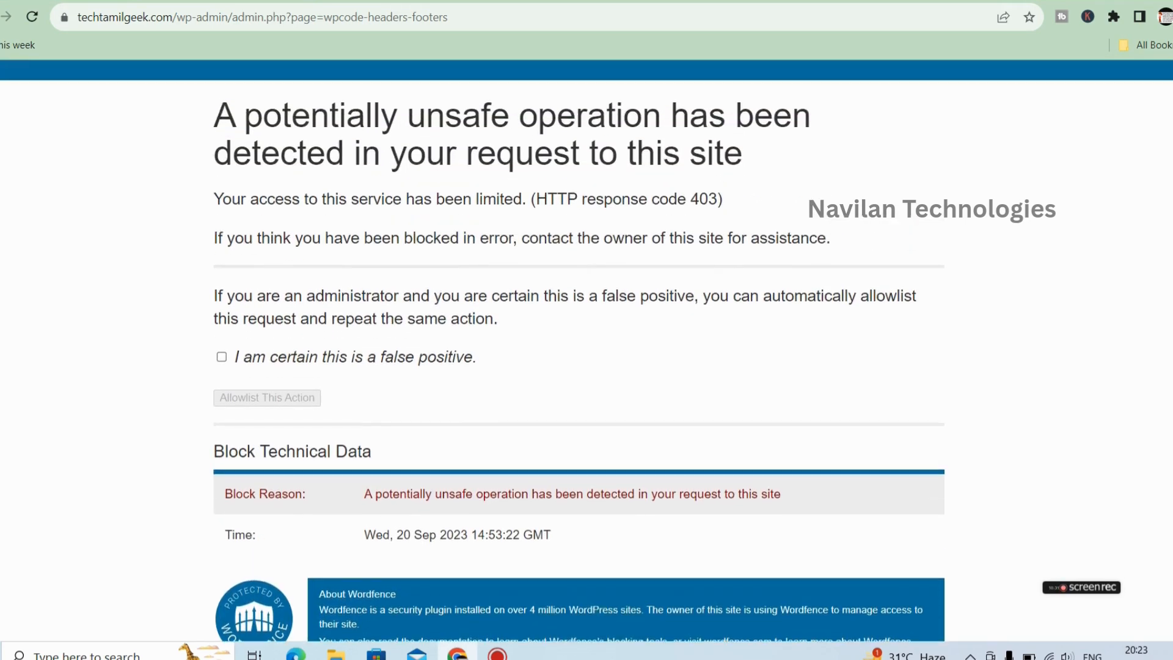
- Return to the Global Header and Footer settings, paste the Google tag code into the Header again and retry saving
scroll(579, 354, "down", 3)
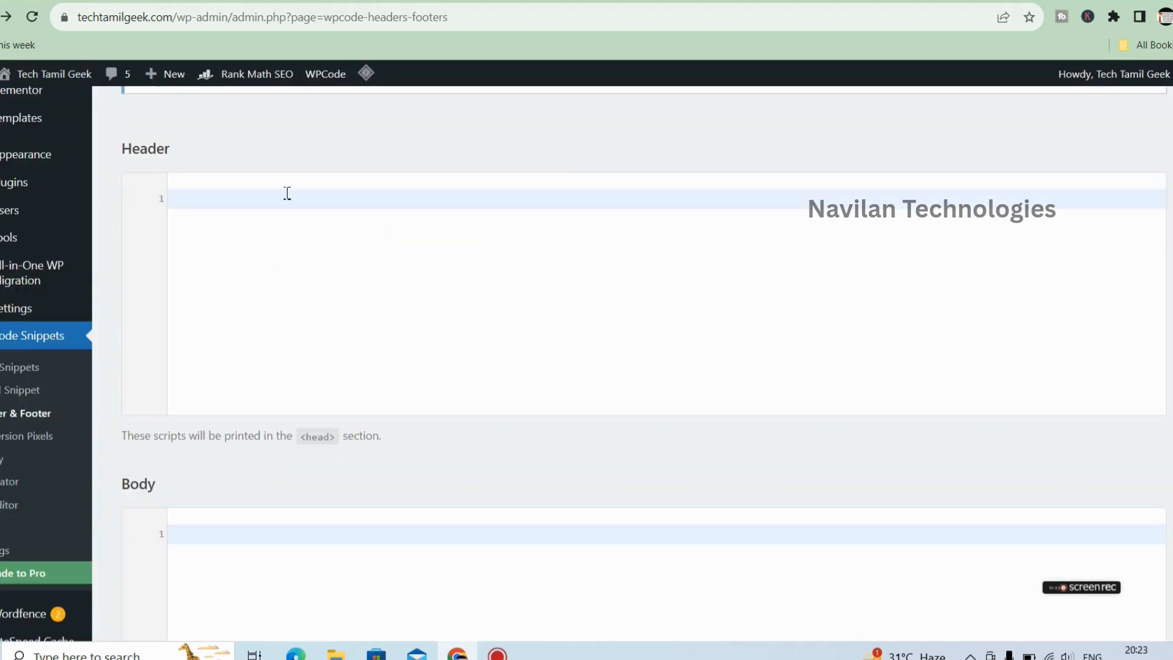
key("ctrl+v")
scroll(1155, 244, "down", 3)
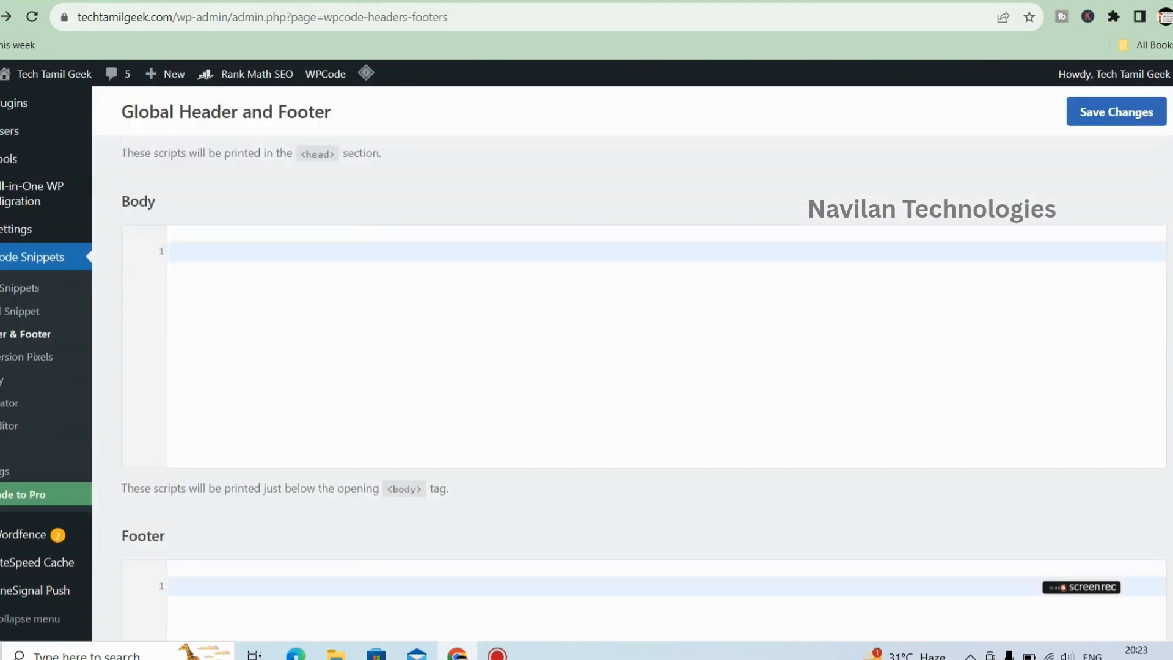
scroll(1154, 245, "up", 7)
left_click(1156, 233)
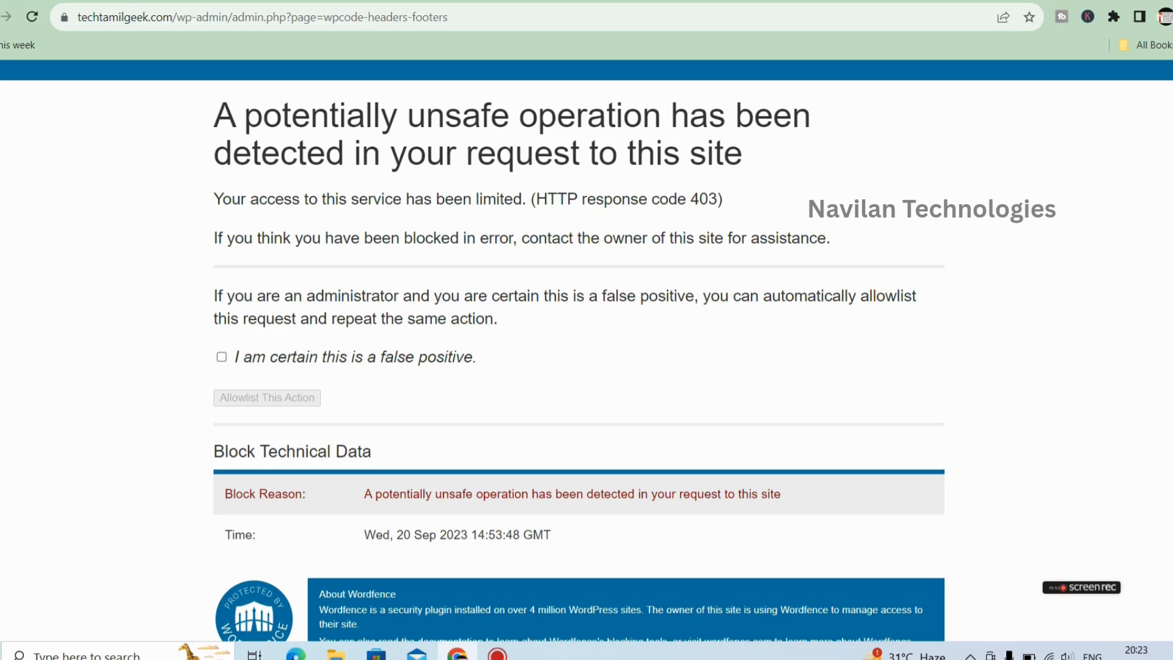
- Mark the request blocked by Wordfence as a false positive and allowlist the action
scroll(587, 354, "down", 2)
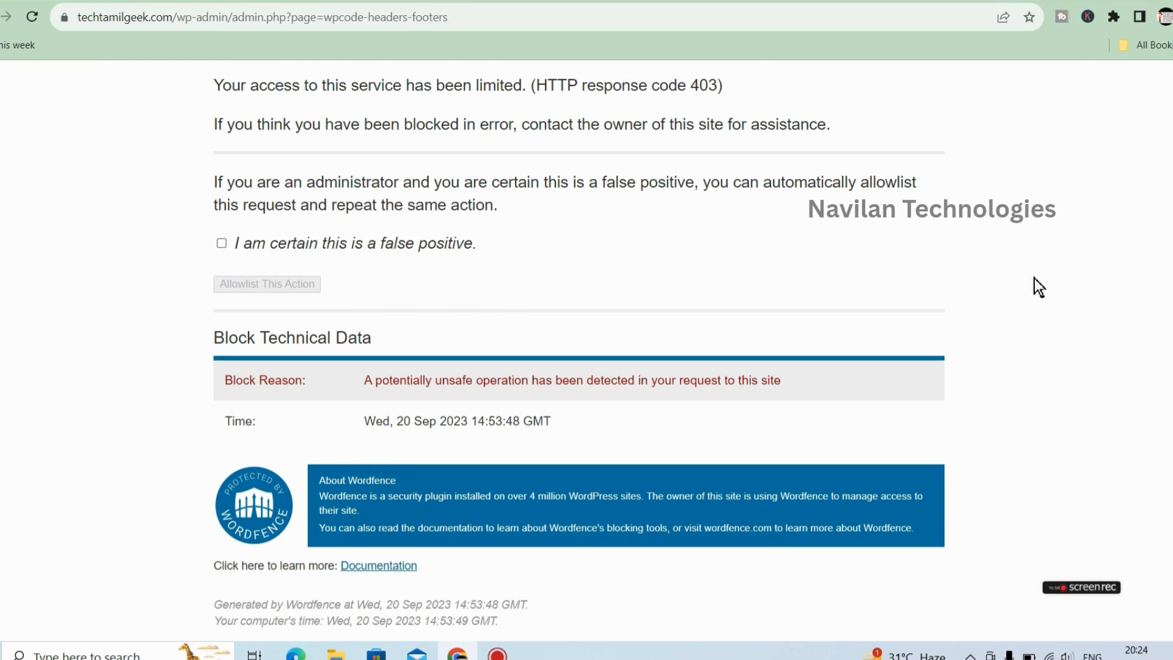
left_click(221, 243)
left_click(249, 283)
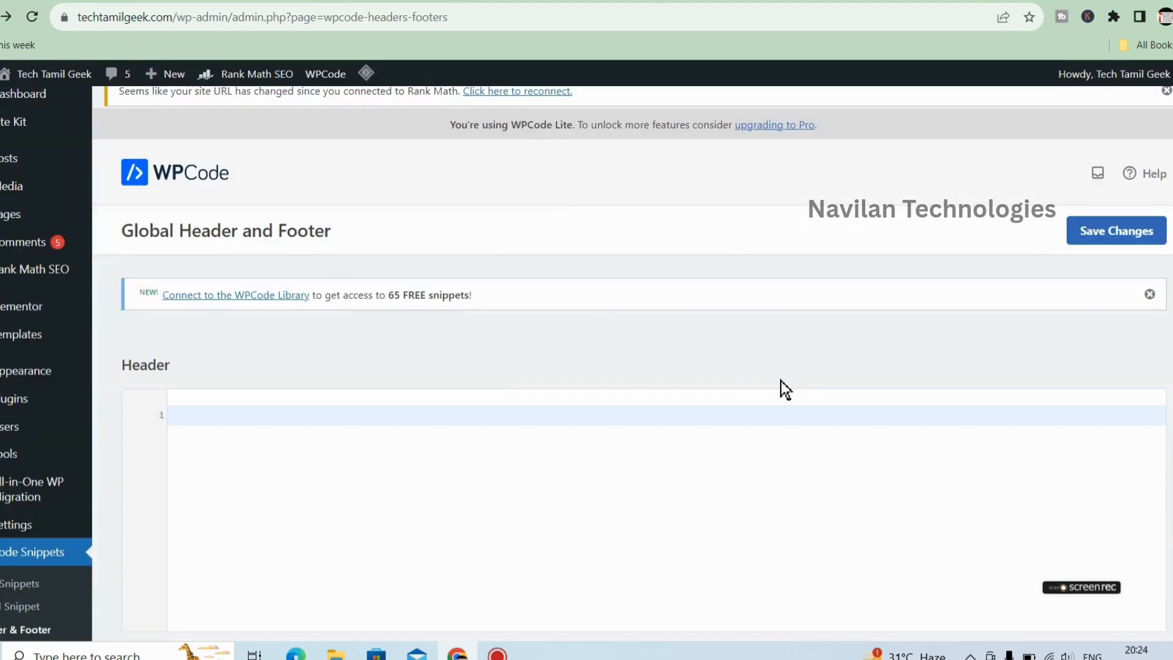
- Insert the Google tag code into the global Header box and save the changes
key("ctrl+v")
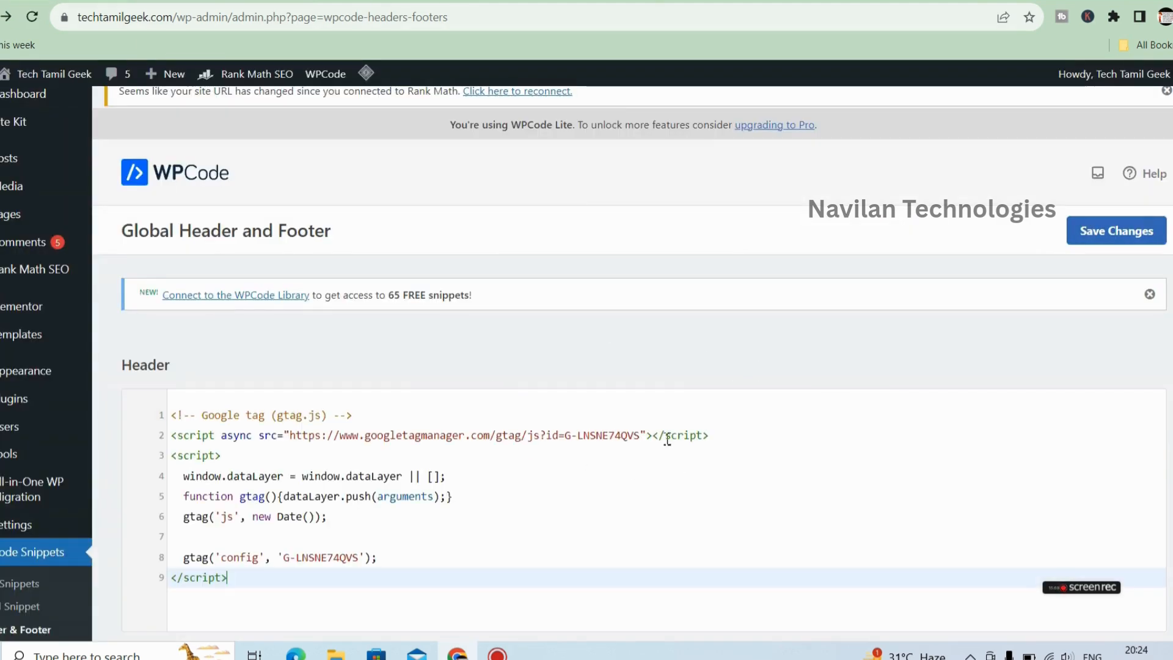
left_click(1114, 231)
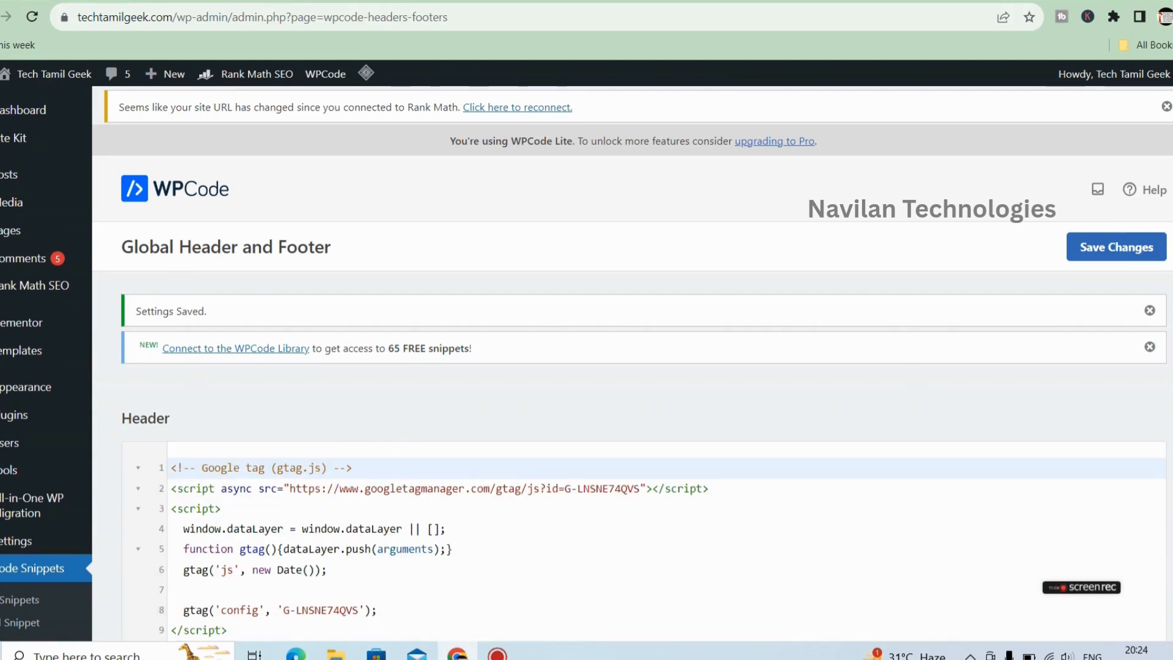
scroll(632, 367, "down", 6)
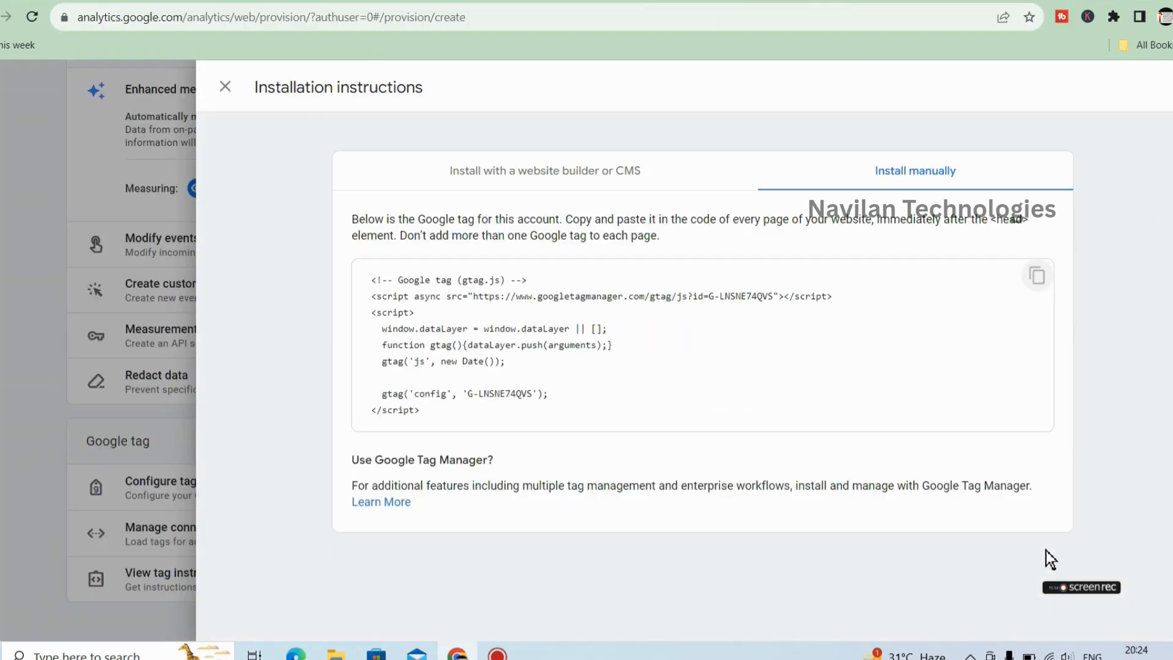
- In Google Analytics, close the installation instructions and web stream details, and load the site from its base address, analytics.google.com
left_click(226, 86)
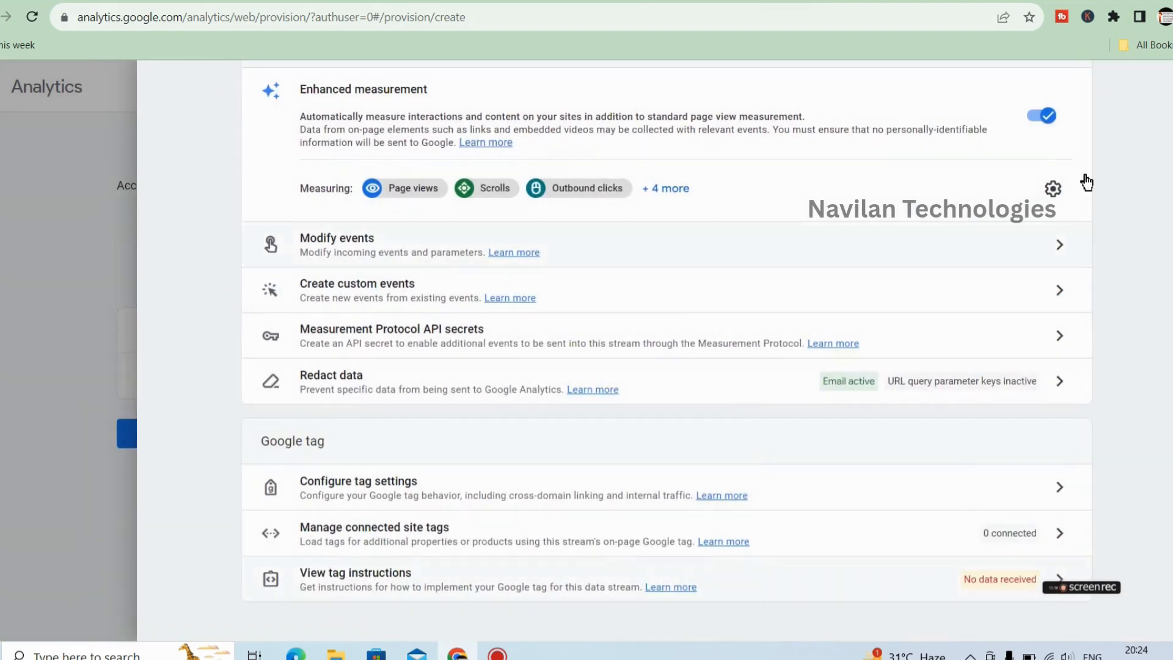
scroll(160, 121, "up", 6)
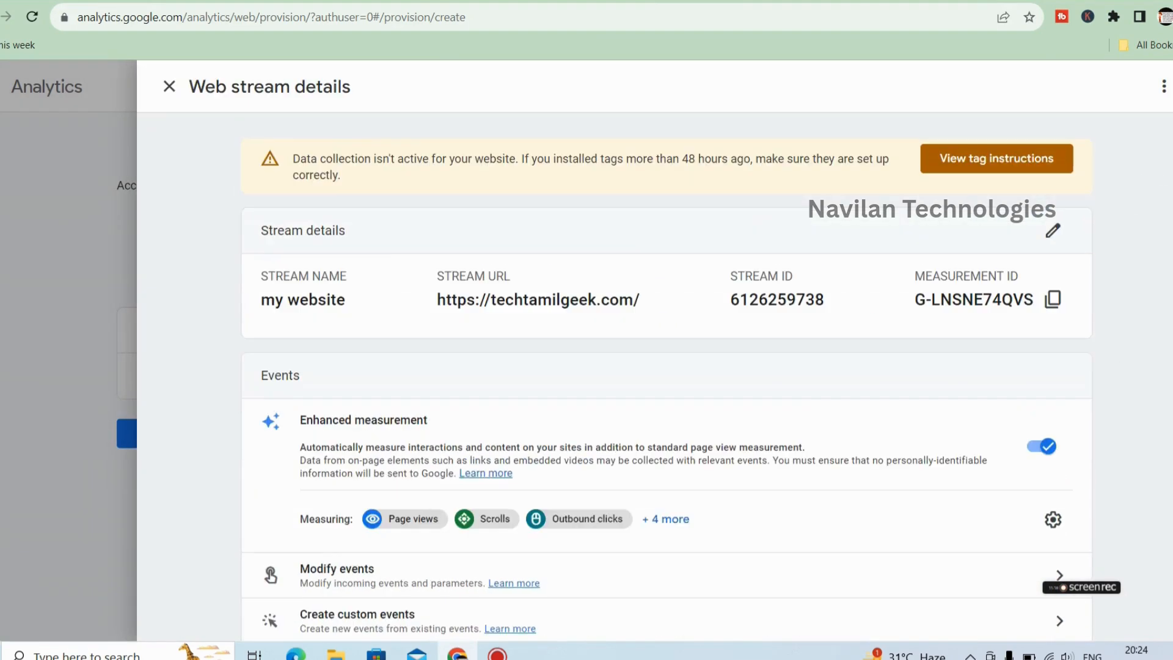
left_click(163, 93)
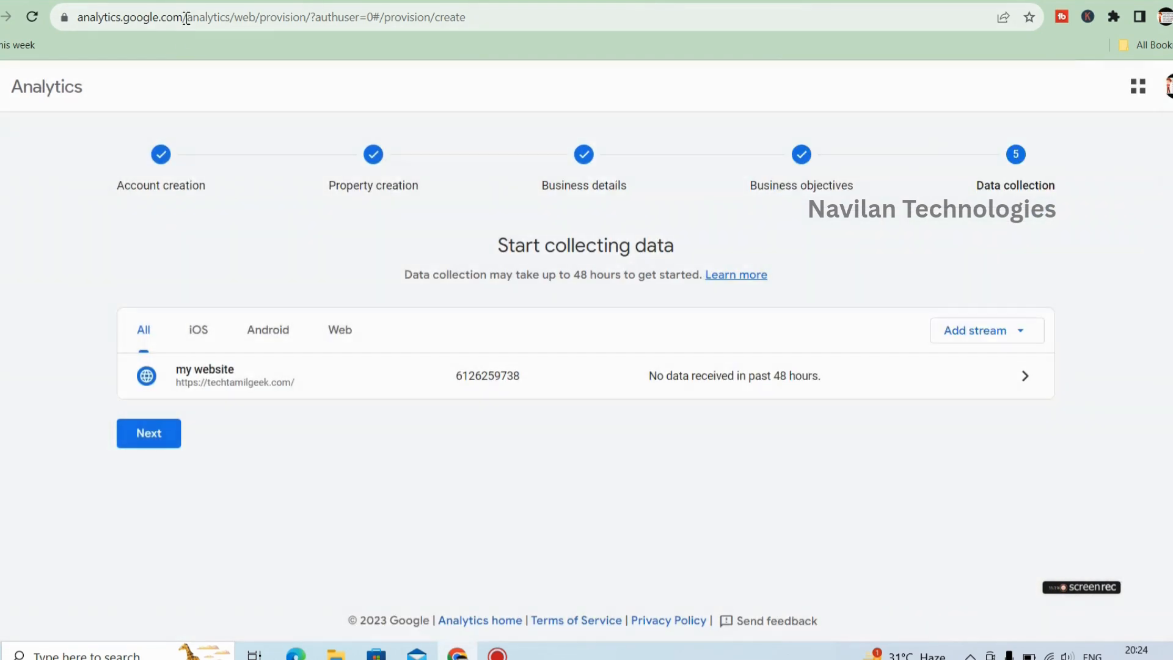
left_click(186, 16)
key("Return")
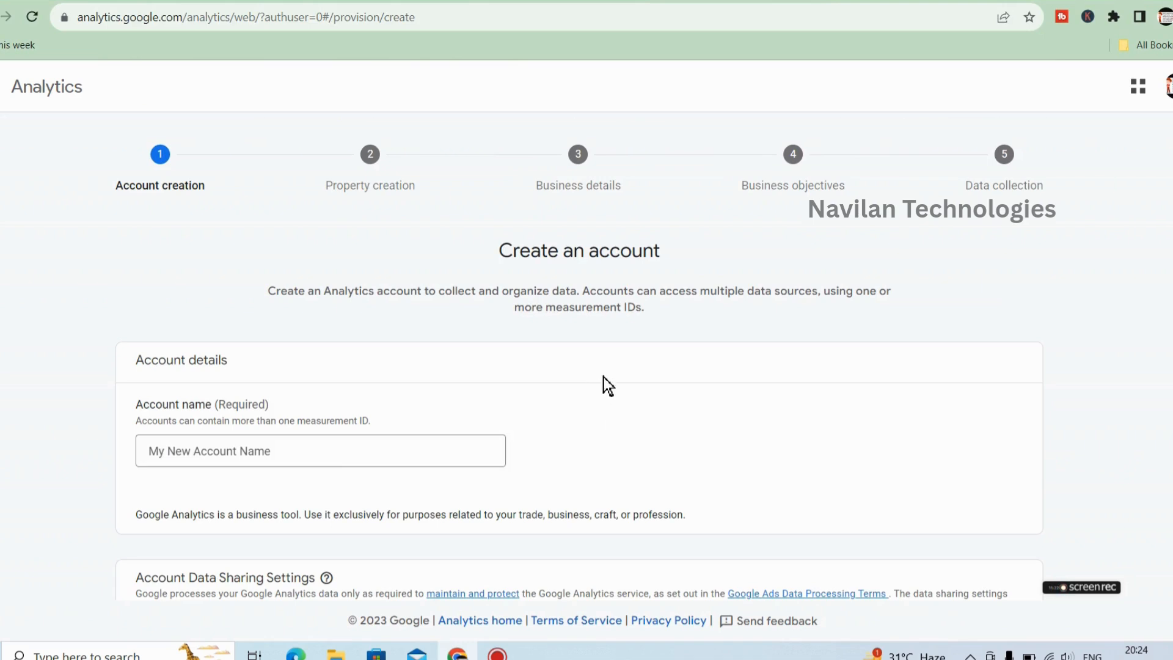
- Open Analytics from the Google Marketing Platform product list and save the email communication preferences with everything unchecked
left_click(1163, 92)
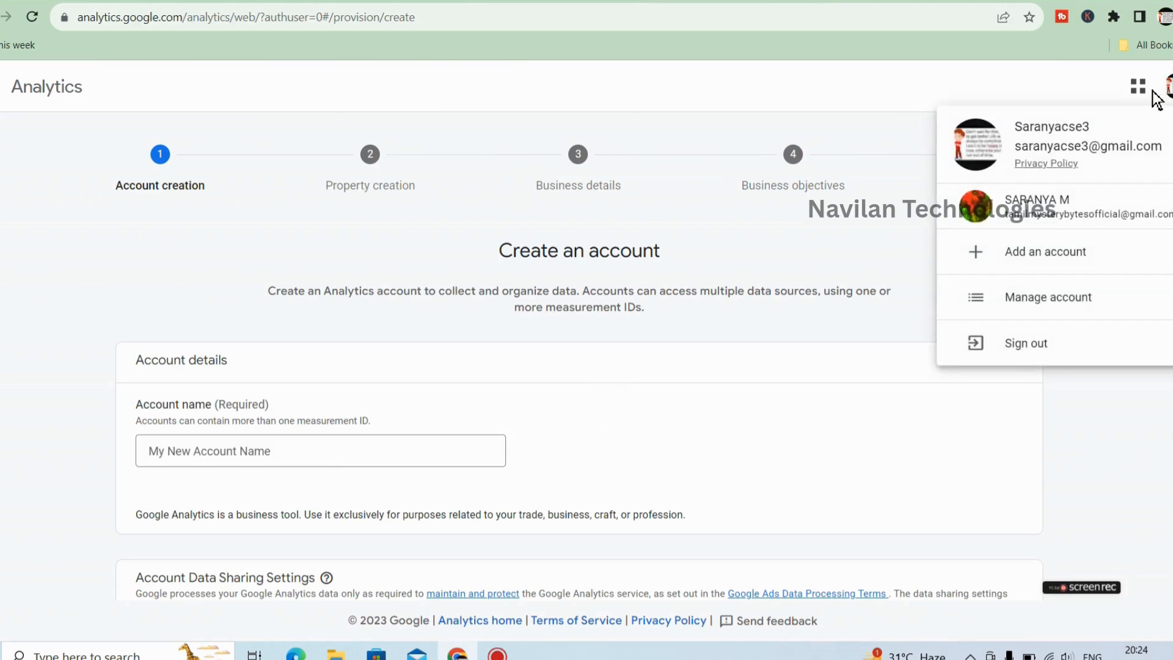
left_click(1141, 91)
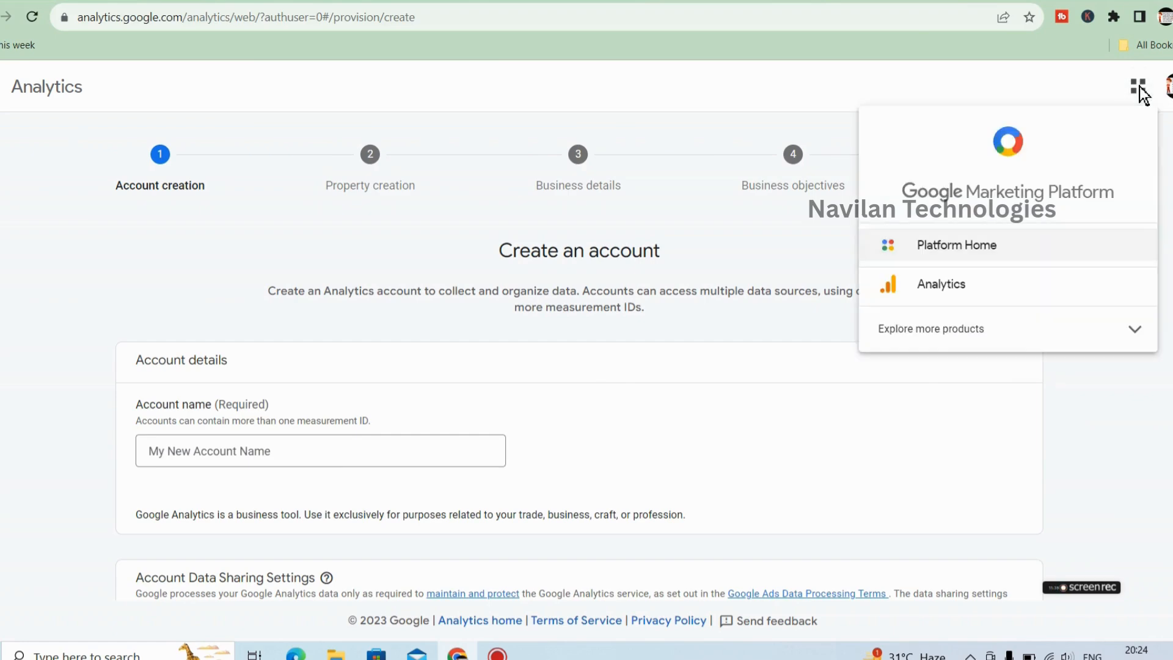
left_click(953, 300)
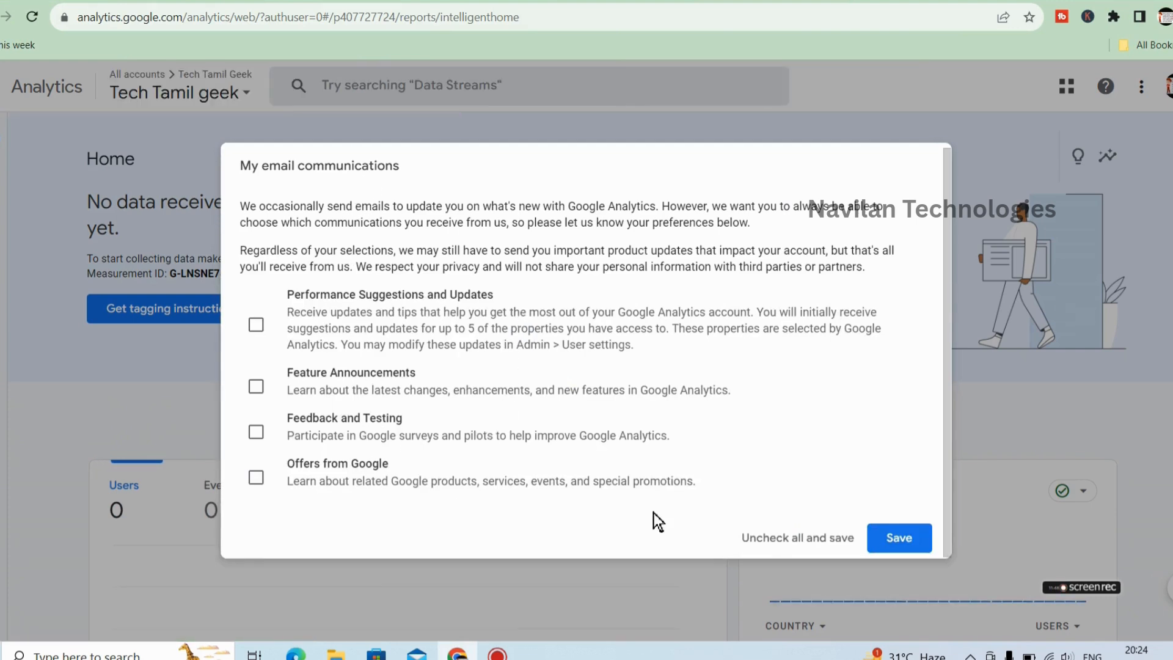
left_click(776, 545)
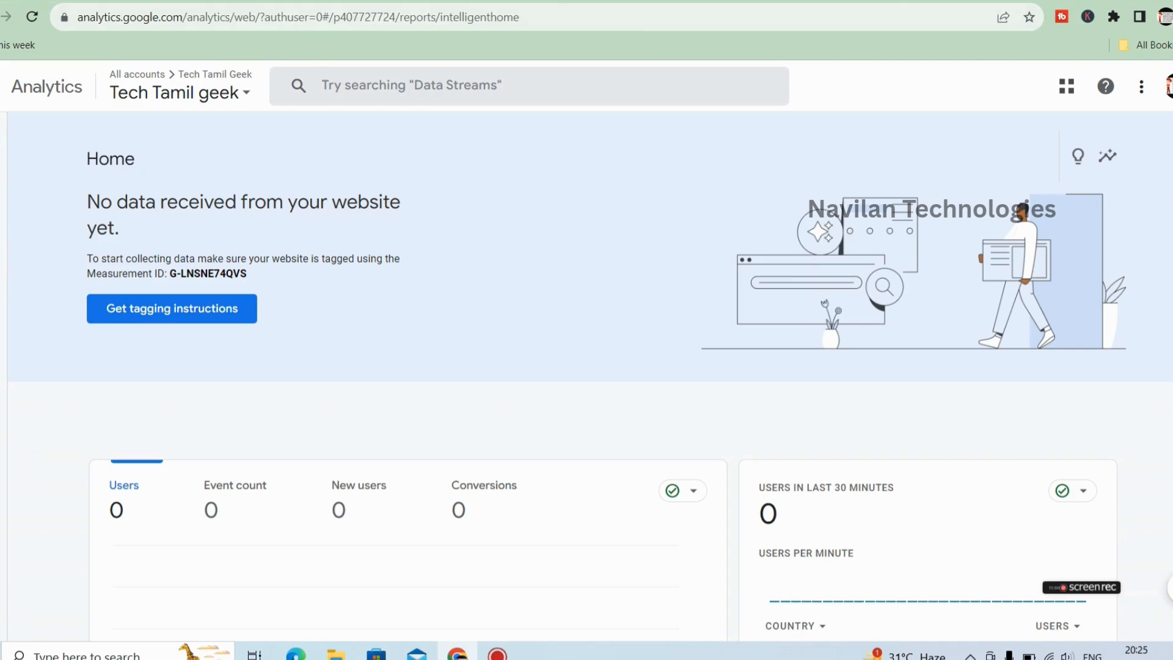
- View the Reports snapshot of the Tech Tamil geek property and return to its Home page
left_click(79, 186)
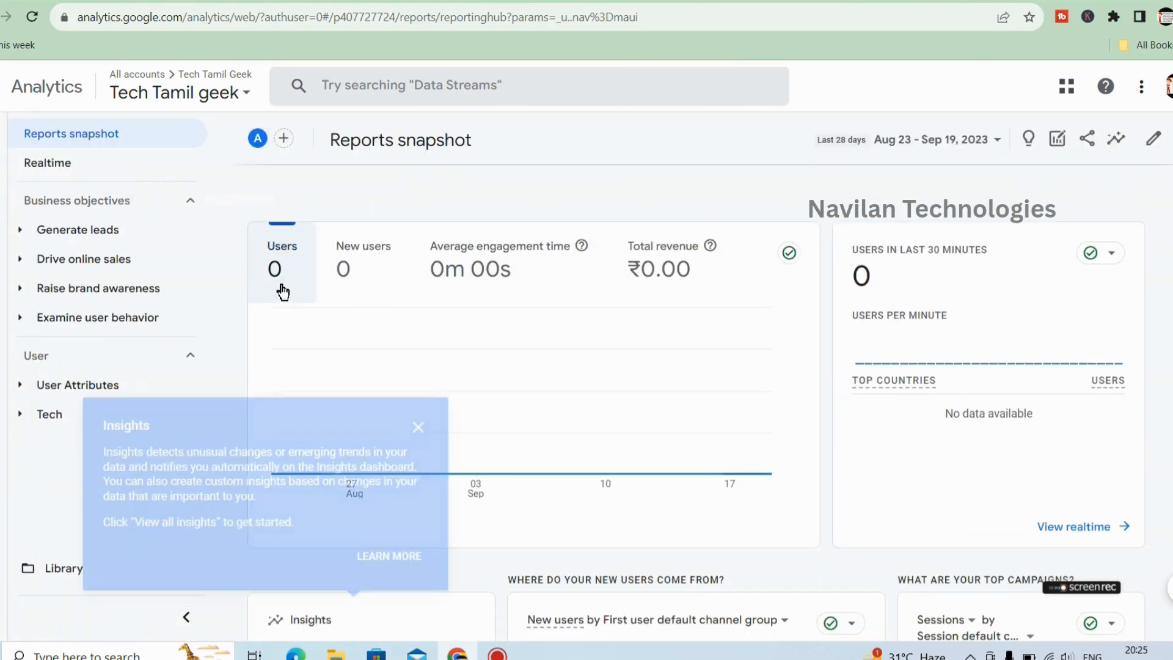
left_click(3, 144)
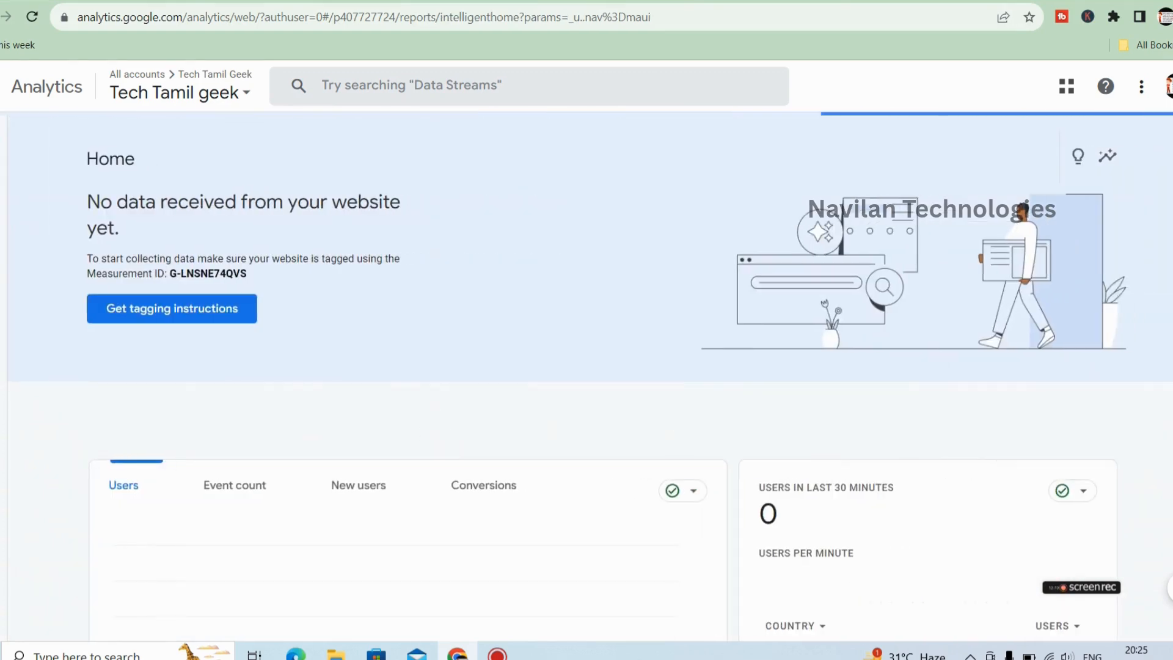
- Look over the Home page's user cards, the date range options and the Get started with Google Analytics 4 section
scroll(590, 373, "down", 3)
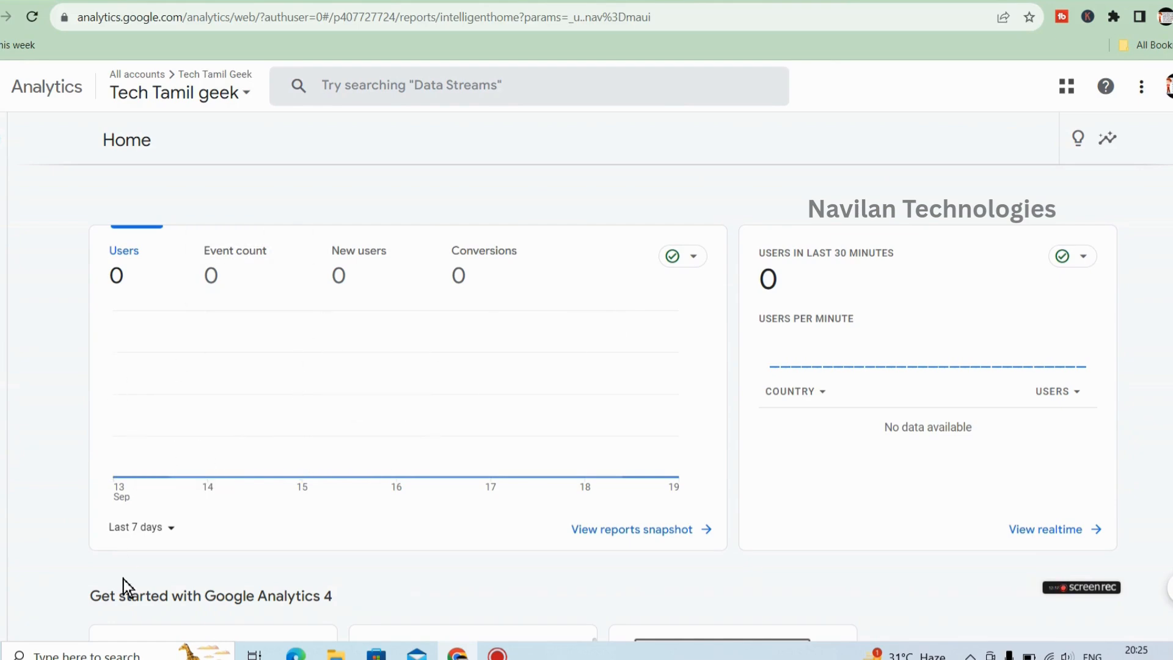
left_click(170, 524)
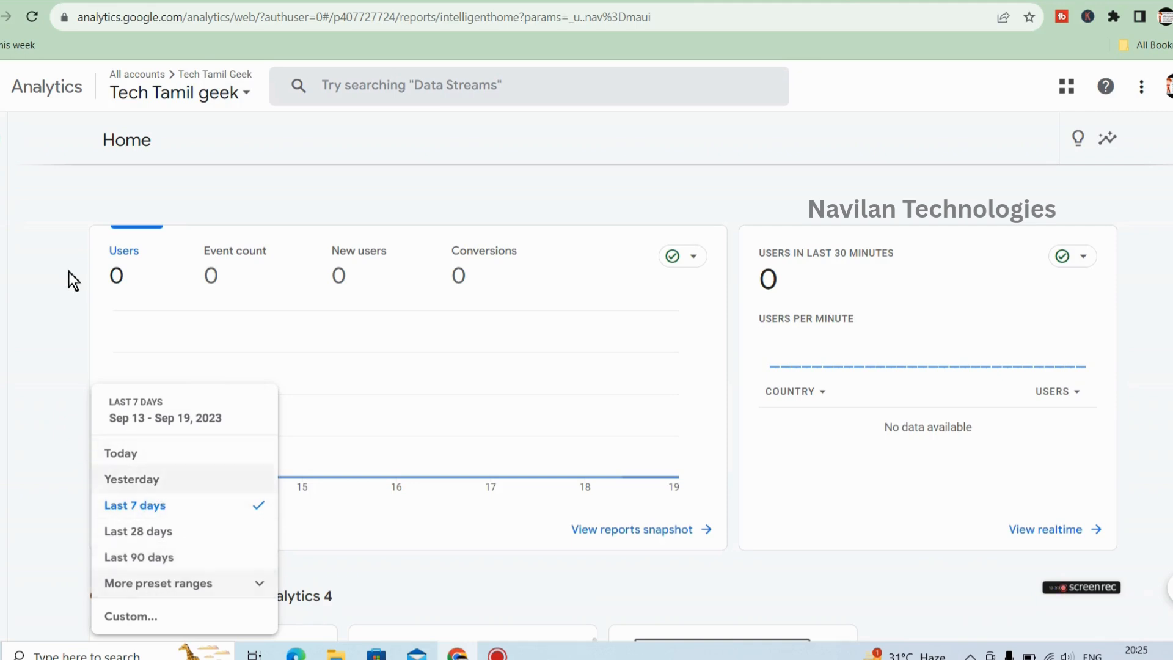
left_click(19, 370)
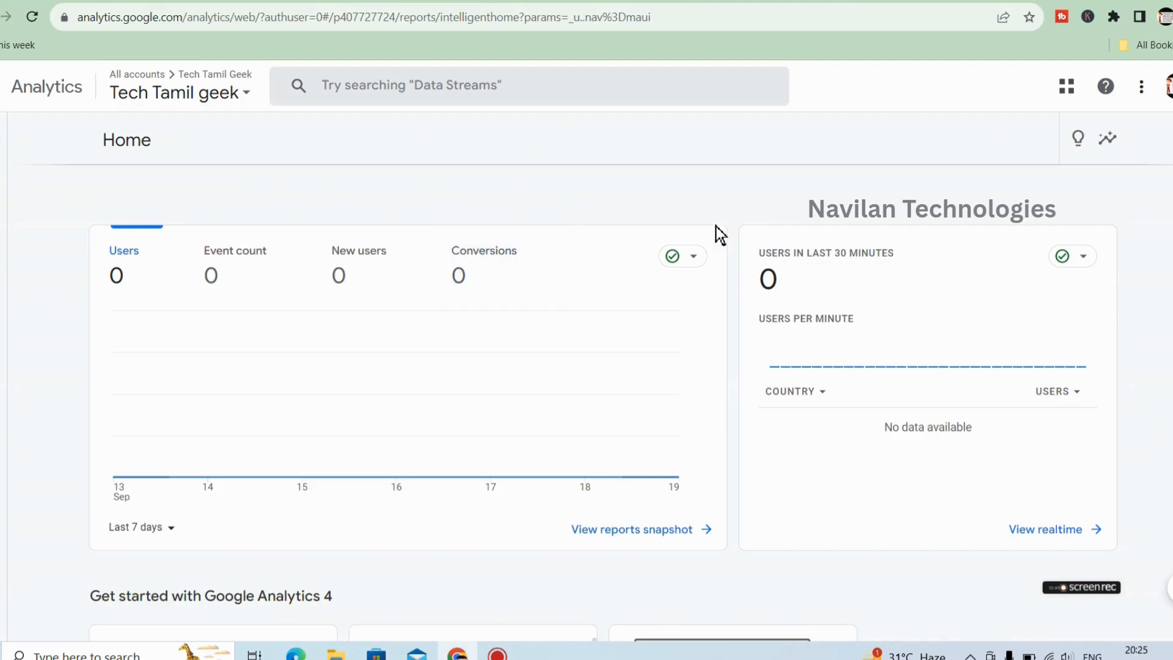
scroll(602, 397, "down", 5)
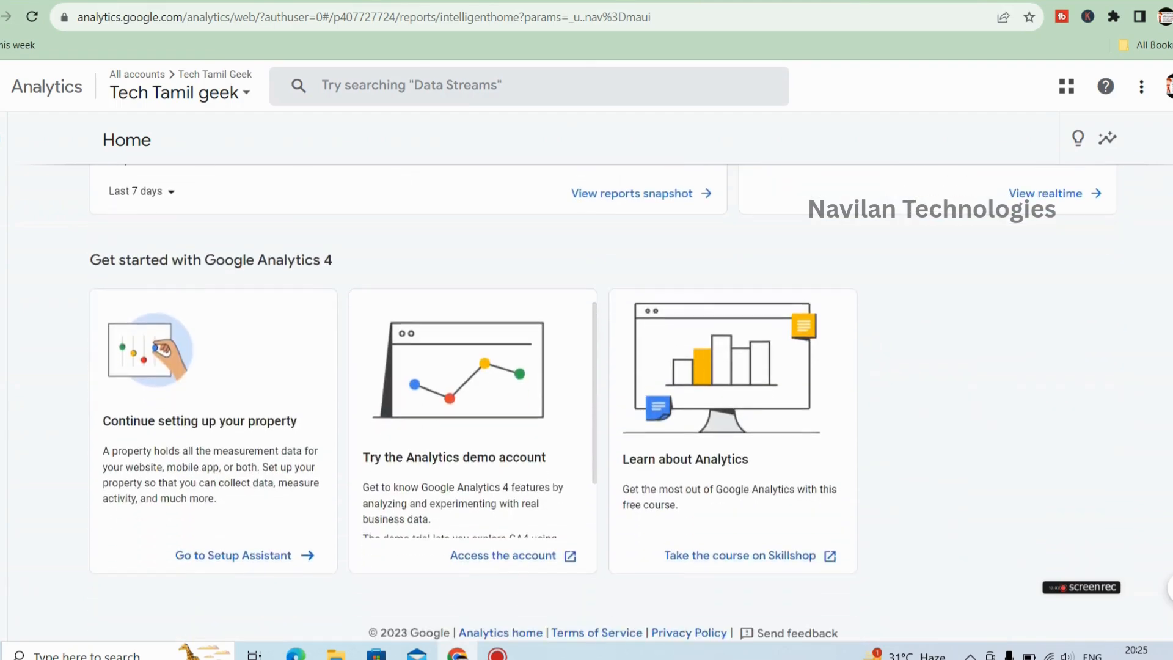
scroll(602, 397, "up", 7)
scroll(586, 253, "up", 2)
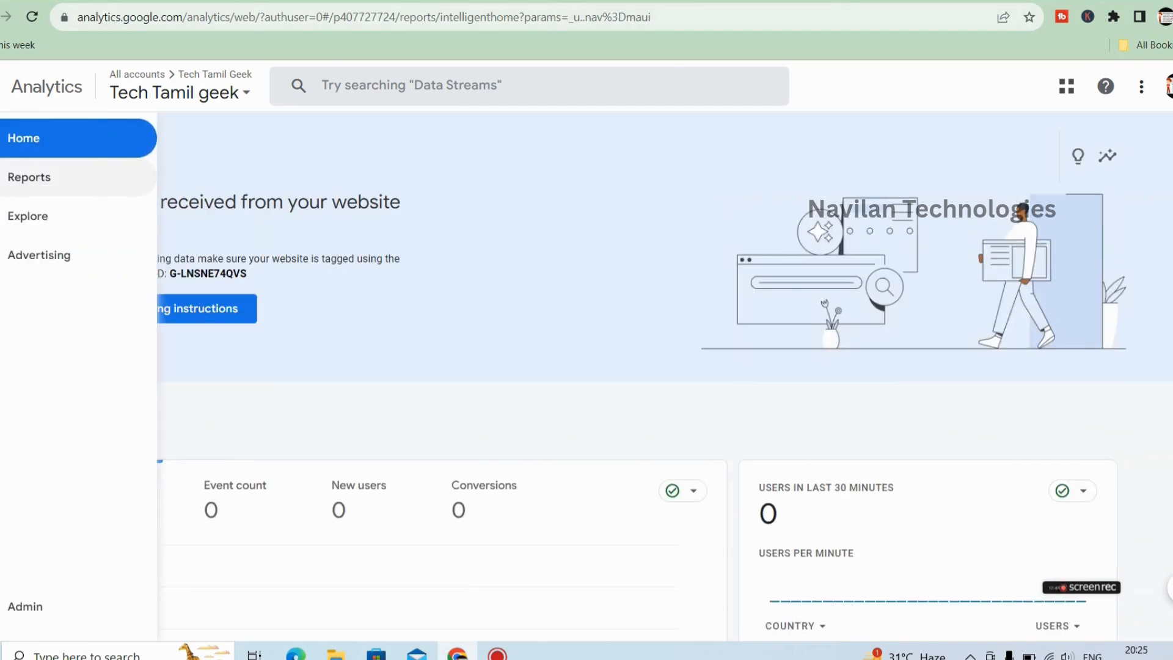
- Open the Reports snapshot and look through its cards on new users, campaigns, countries, pages, events and conversions
left_click(29, 176)
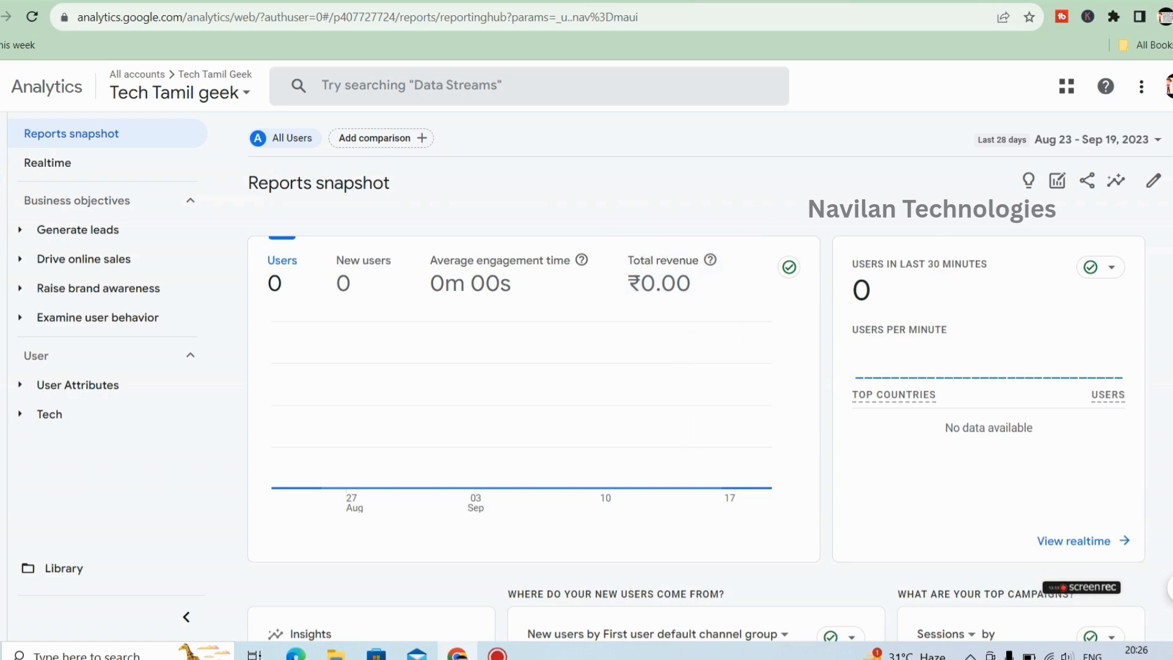
scroll(696, 367, "down", 5)
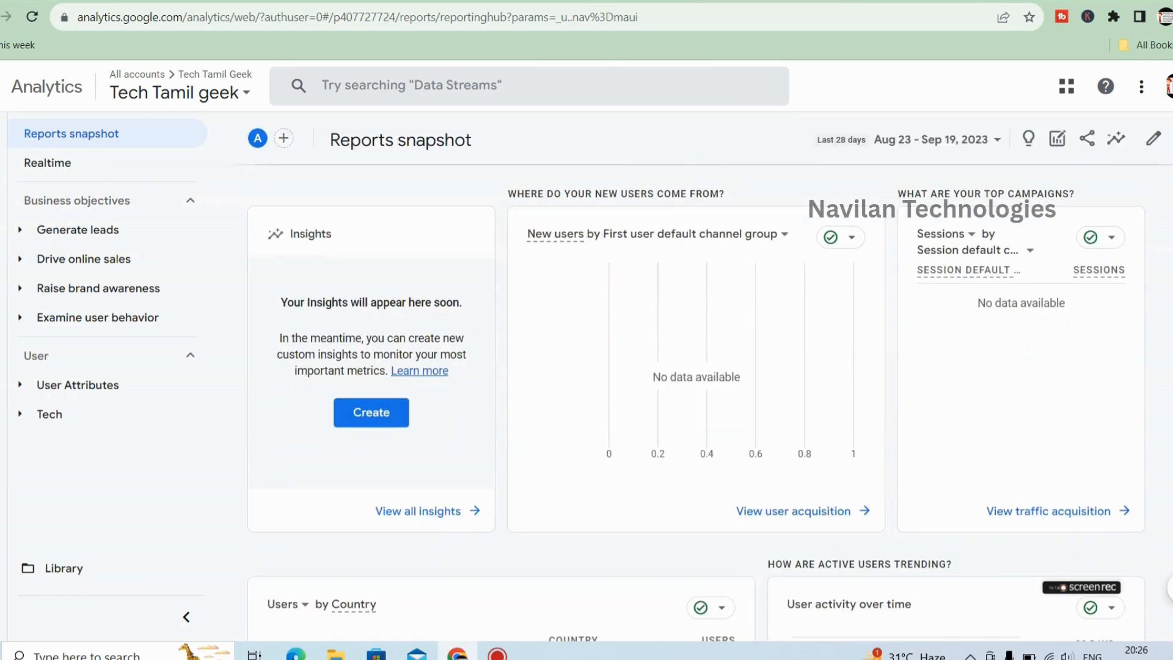
scroll(697, 397, "down", 8)
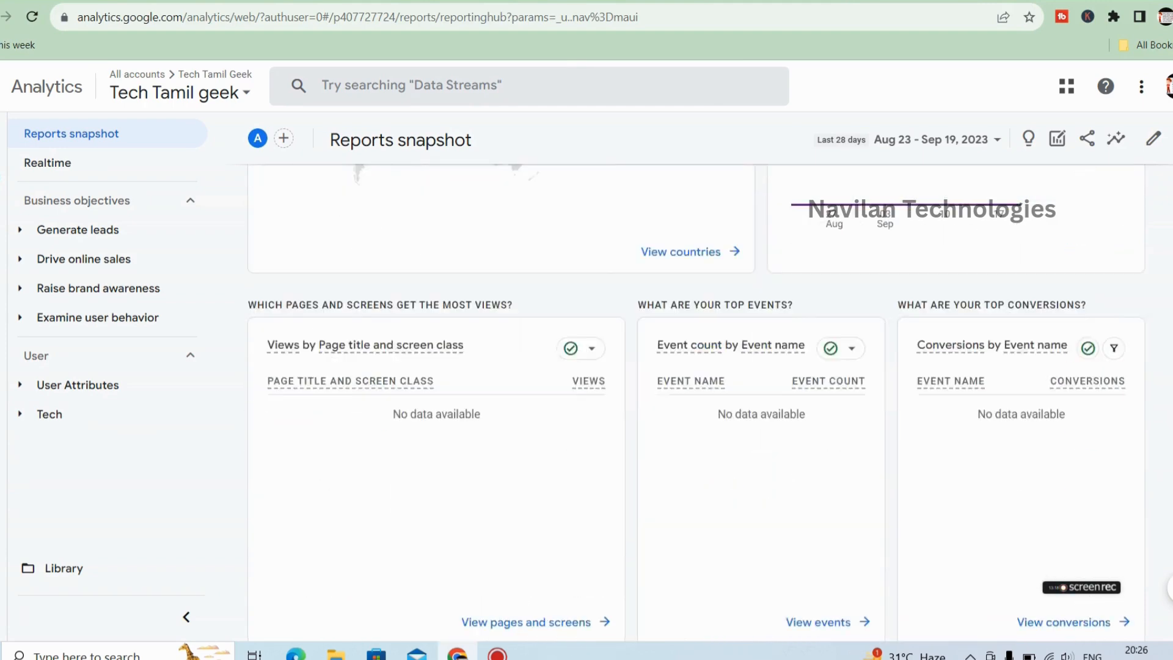
scroll(697, 397, "up", 10)
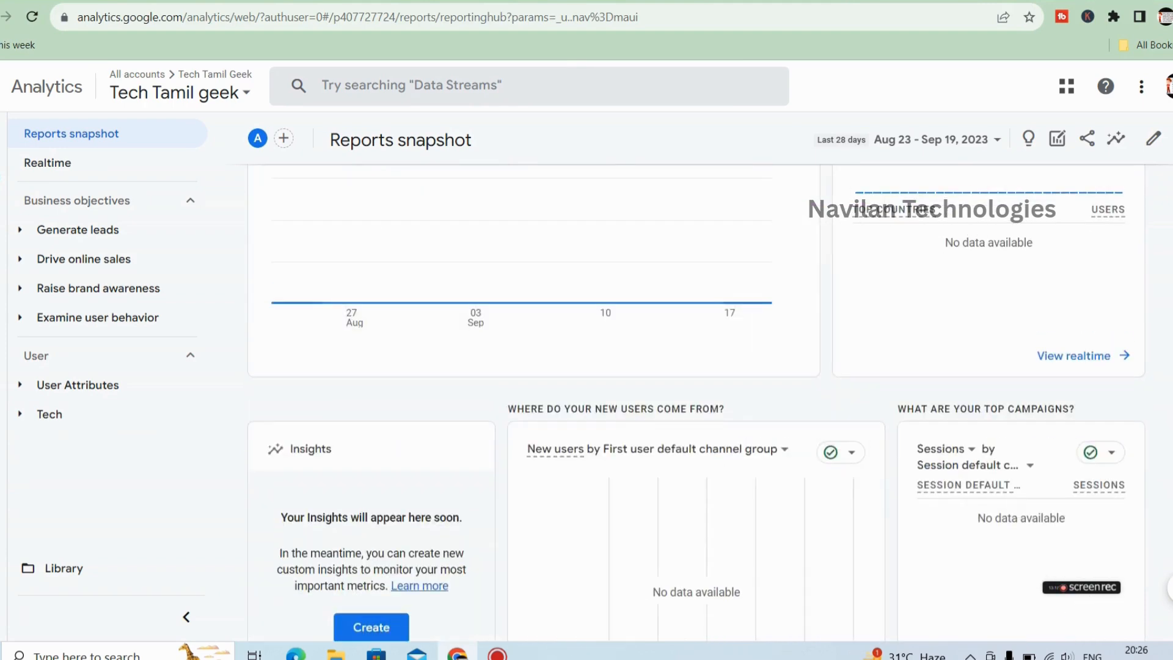
- Expand the Generate leads reports and view the Generate leads overview, including the user retention cards
left_click(48, 231)
left_click(64, 282)
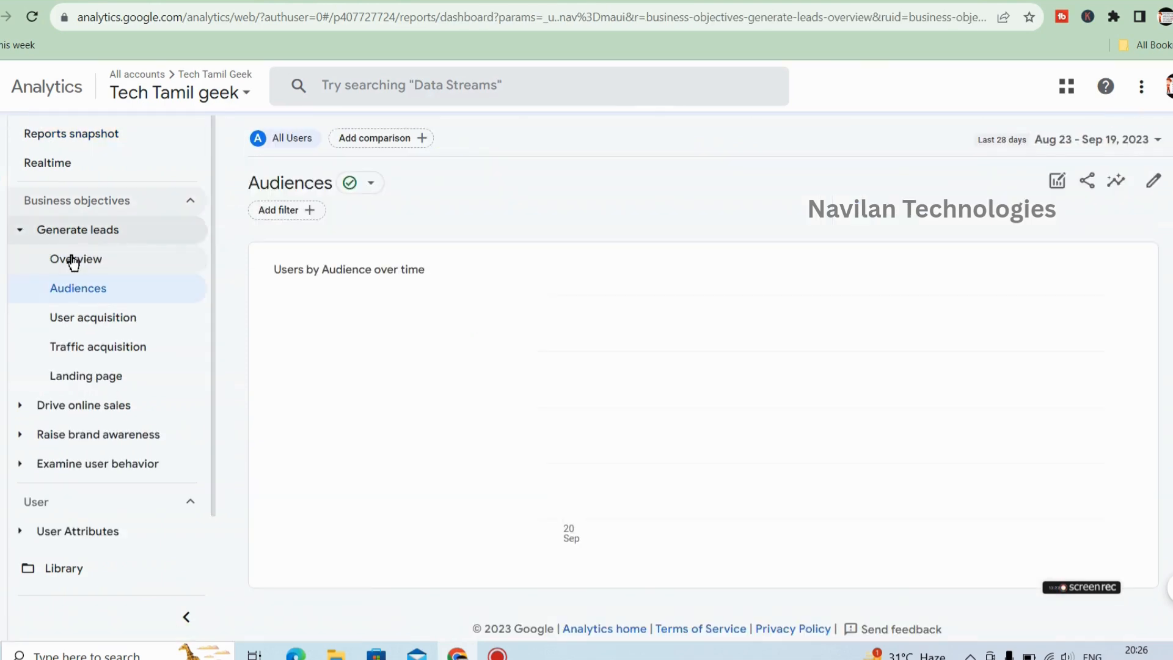
left_click(73, 260)
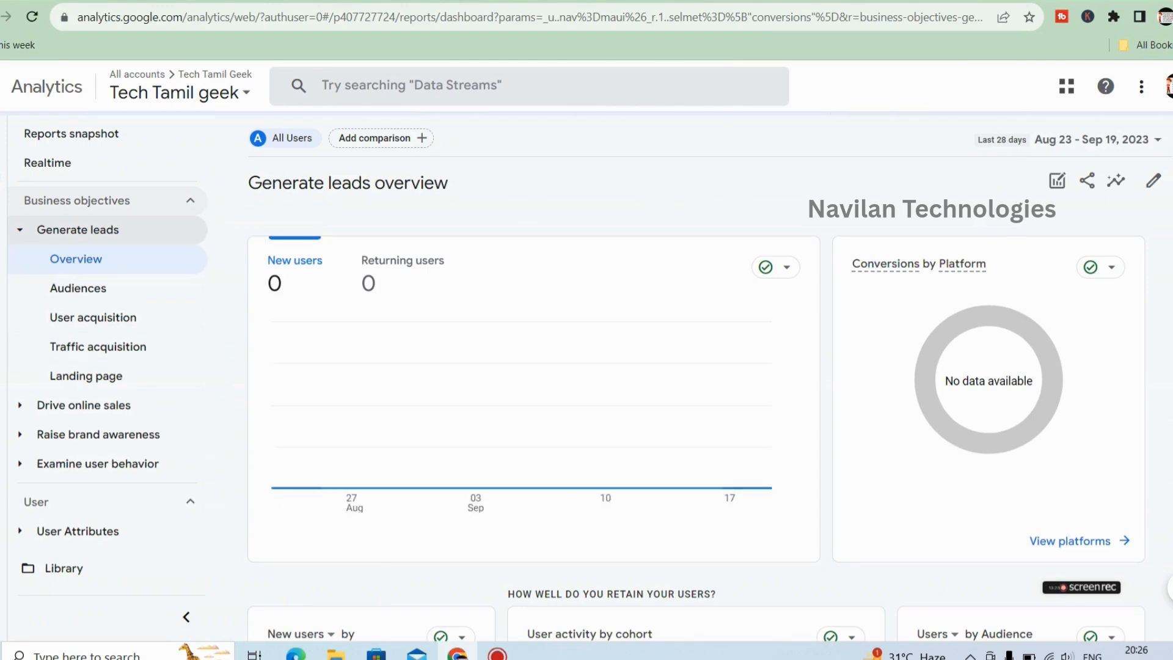
scroll(896, 306, "down", 5)
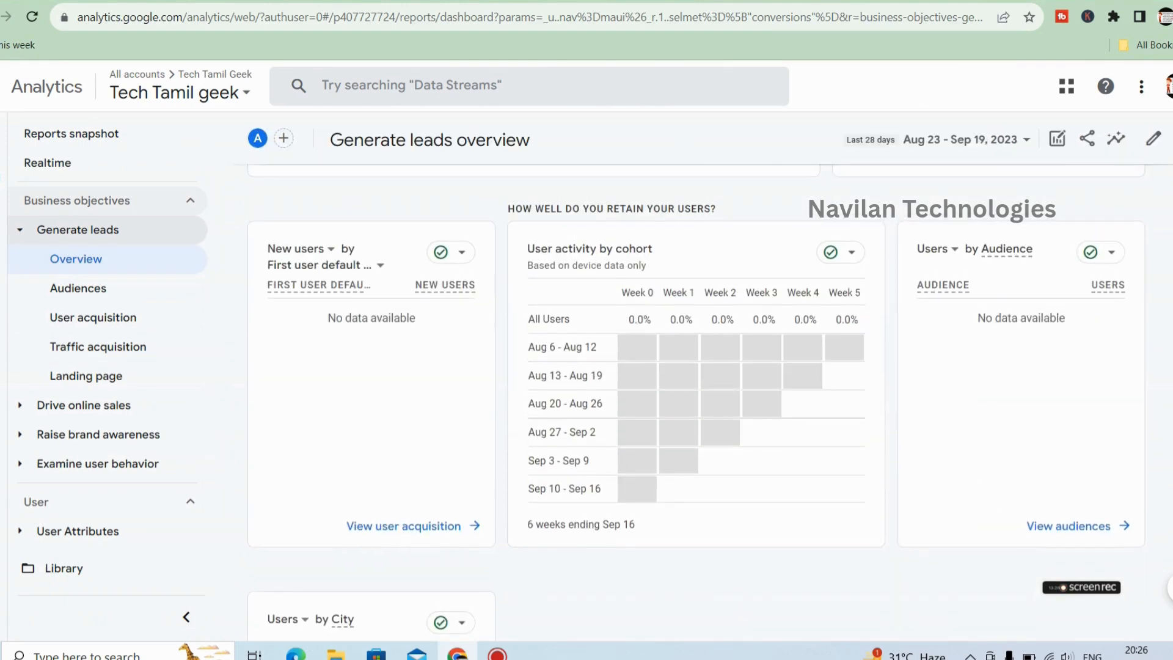
scroll(696, 391, "up", 5)
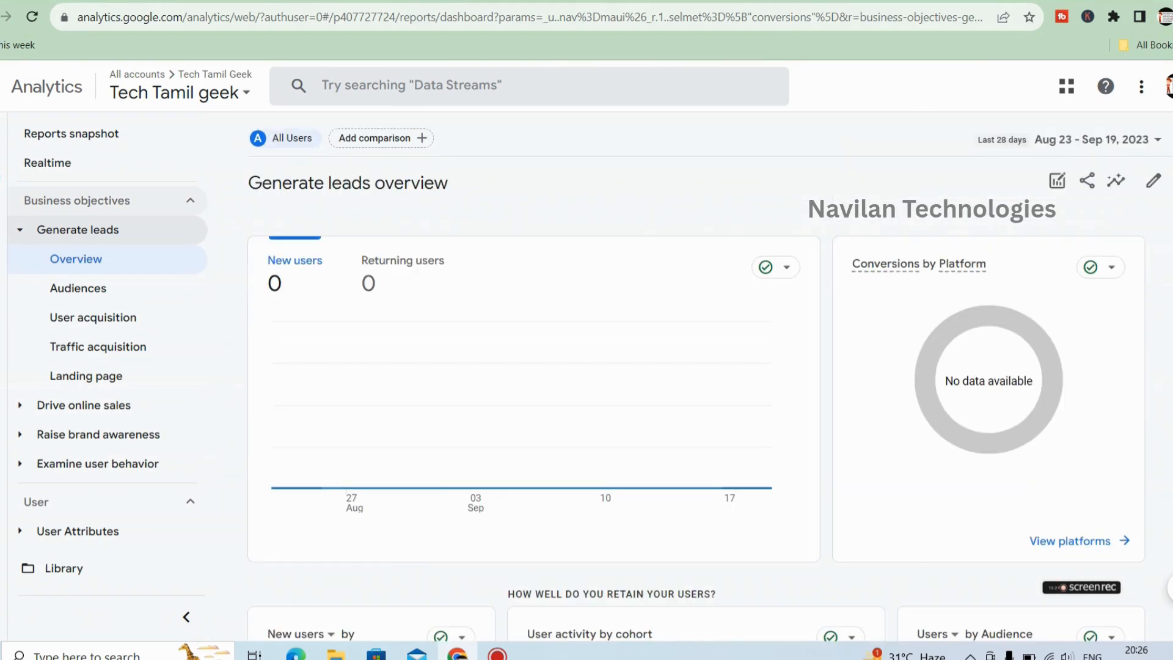
- View the Audiences report under Generate leads and read the definition of its Views per session metric
left_click(74, 288)
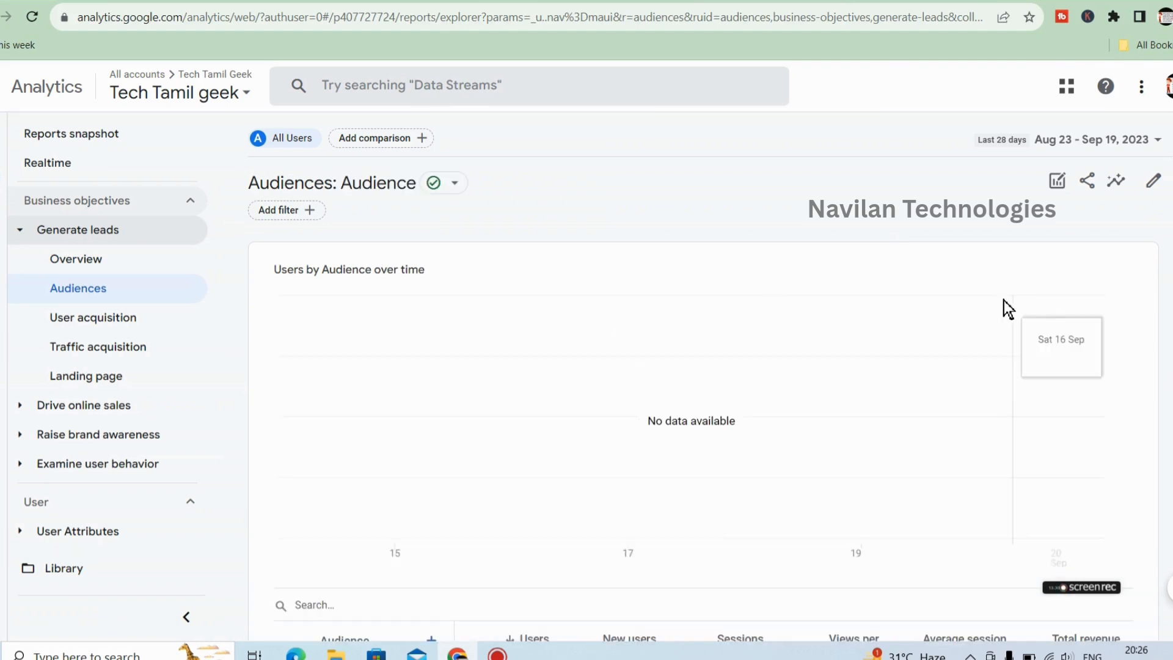
scroll(703, 391, "down", 5)
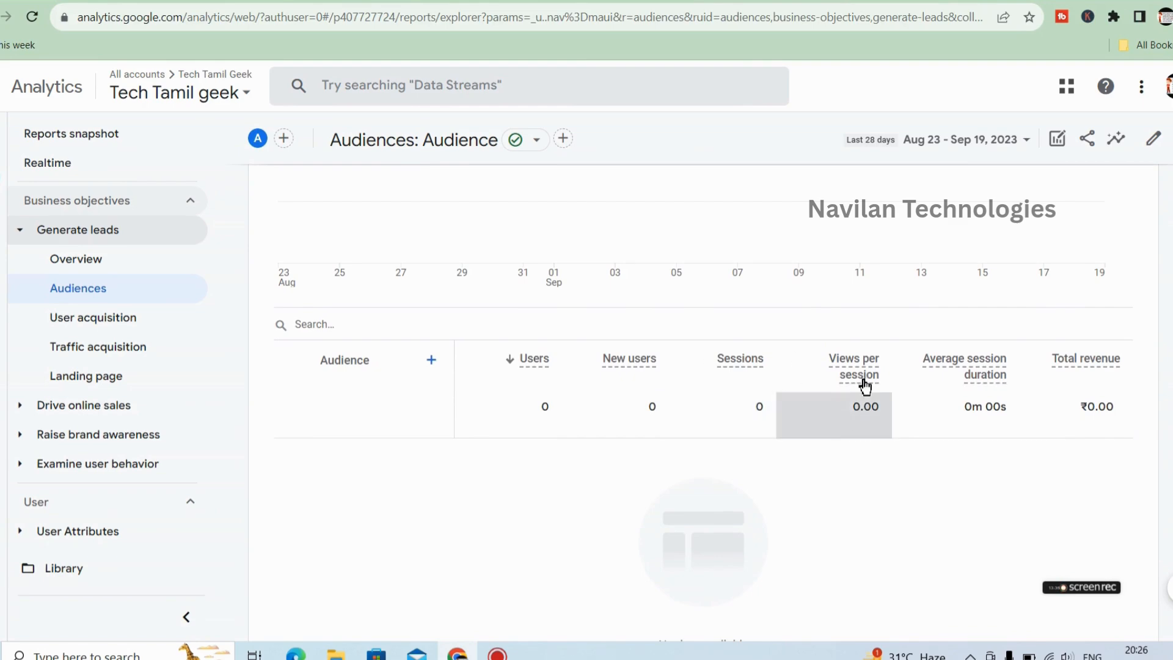
mouse_move(867, 380)
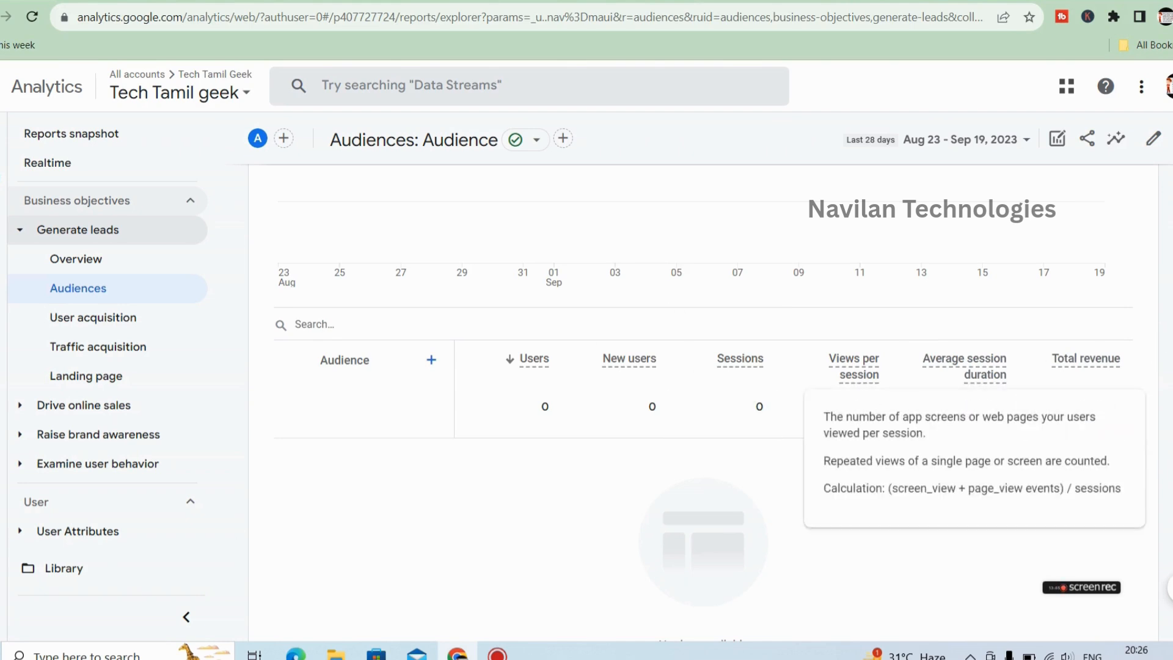
- View the User acquisition report's charts and its table by first user default channel group
left_click(151, 324)
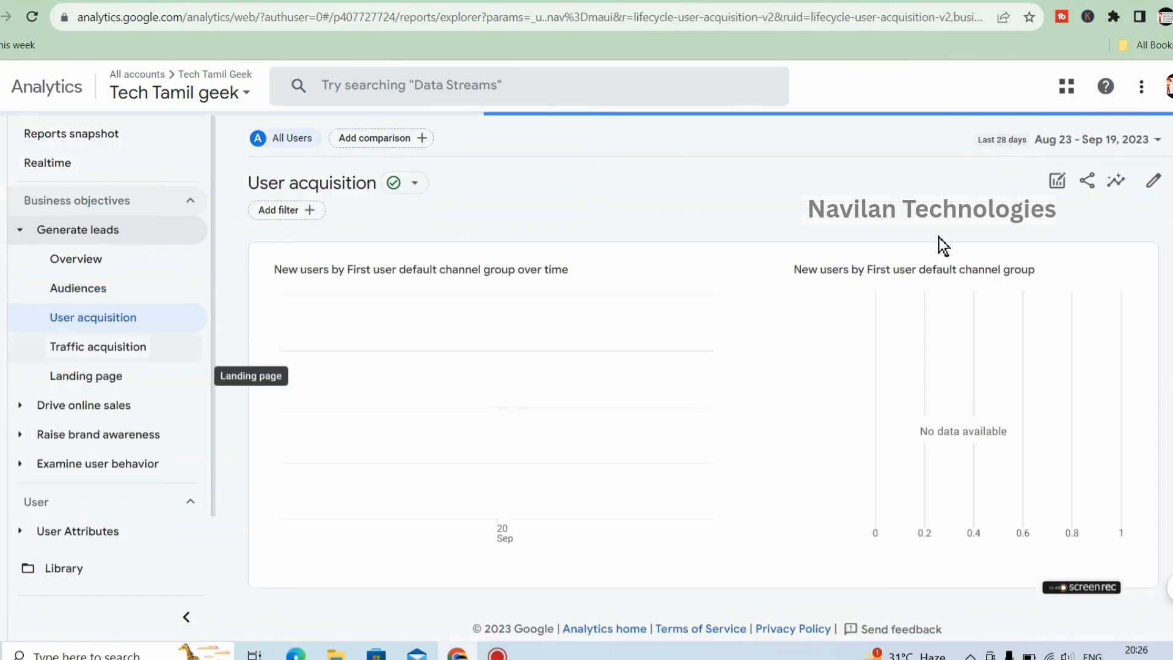
scroll(1065, 231, "down", 3)
scroll(703, 397, "up", 3)
scroll(702, 397, "down", 4)
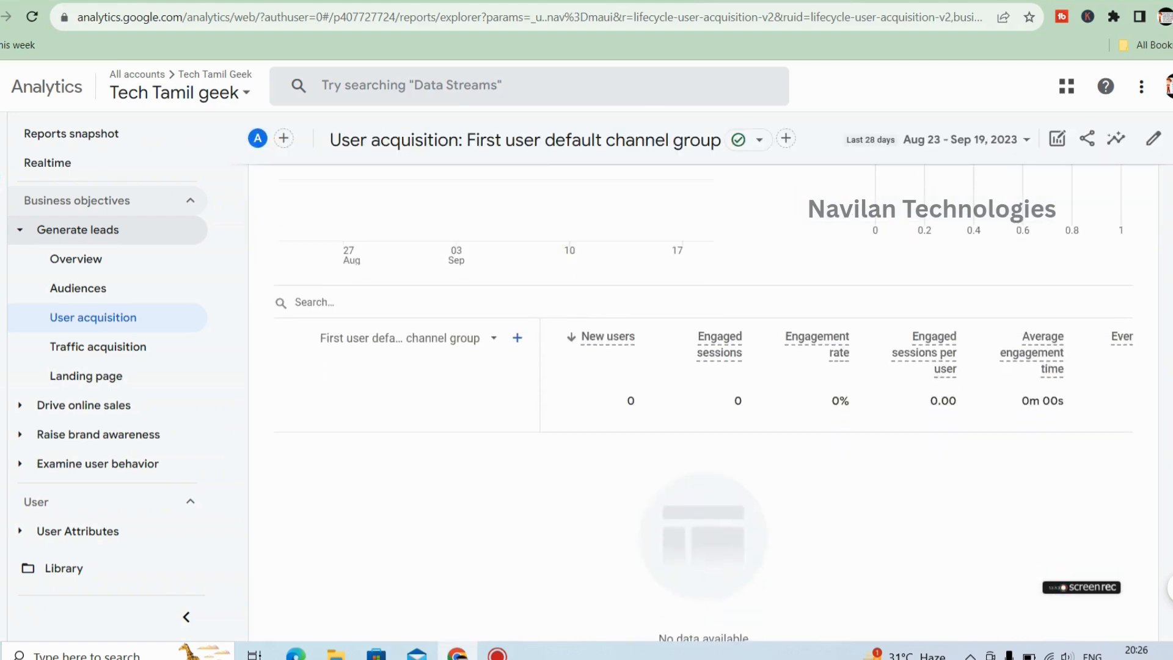
scroll(703, 397, "up", 5)
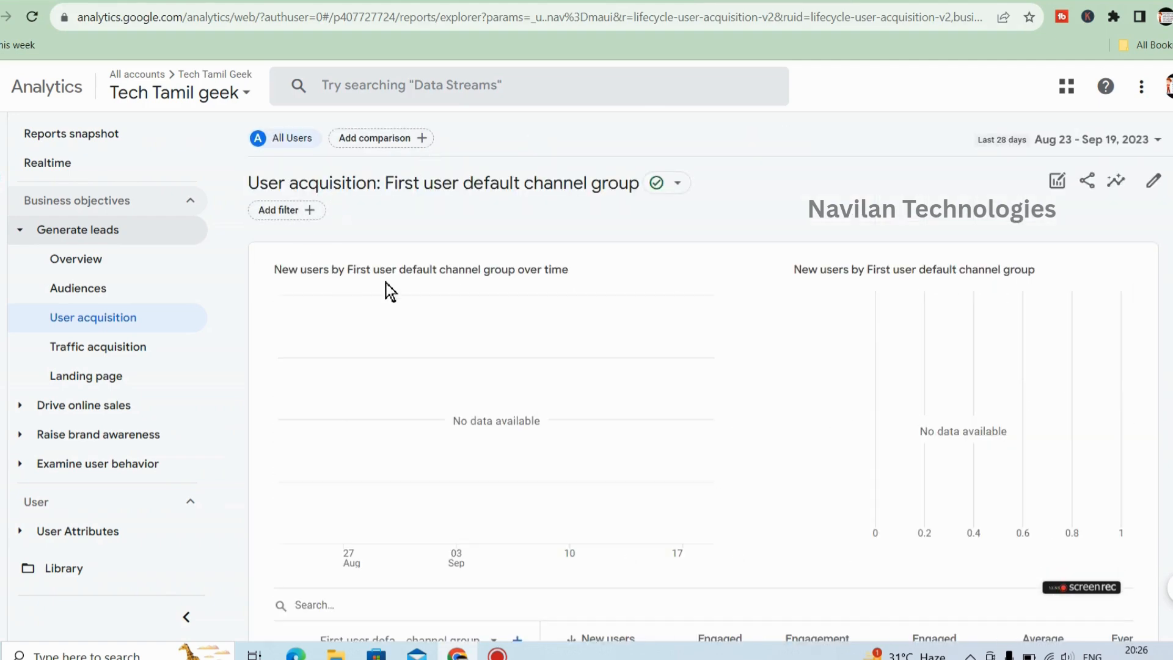
- Open the filter builder on the User acquisition report, back out to the comparisons, and view the report's table
left_click(299, 214)
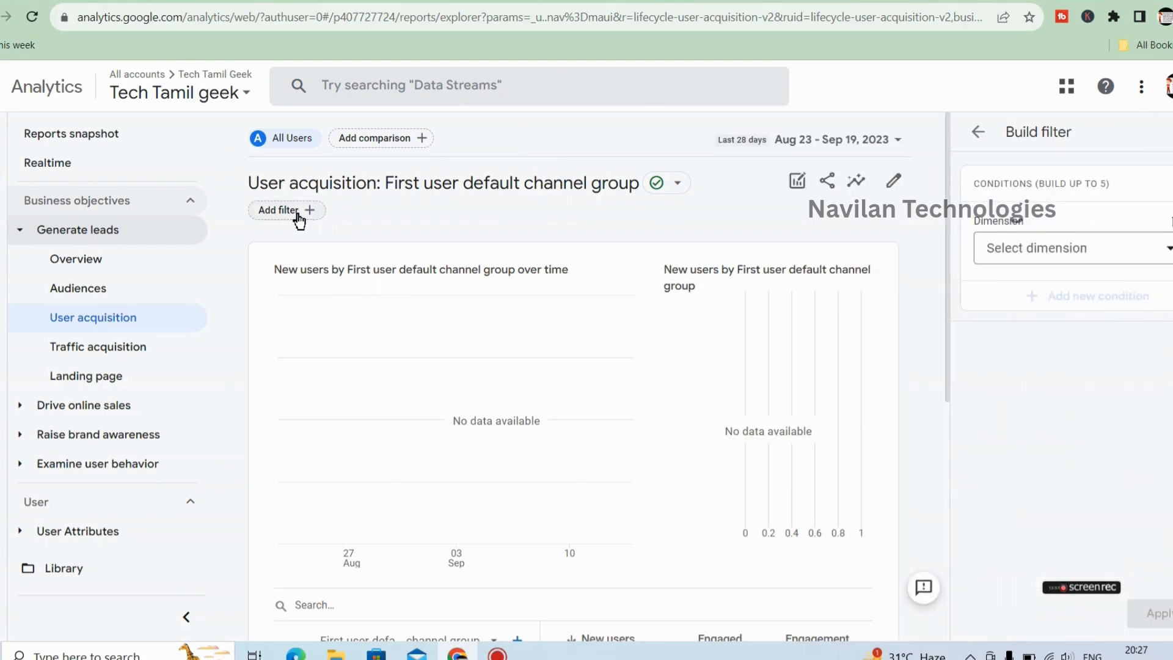
left_click(977, 131)
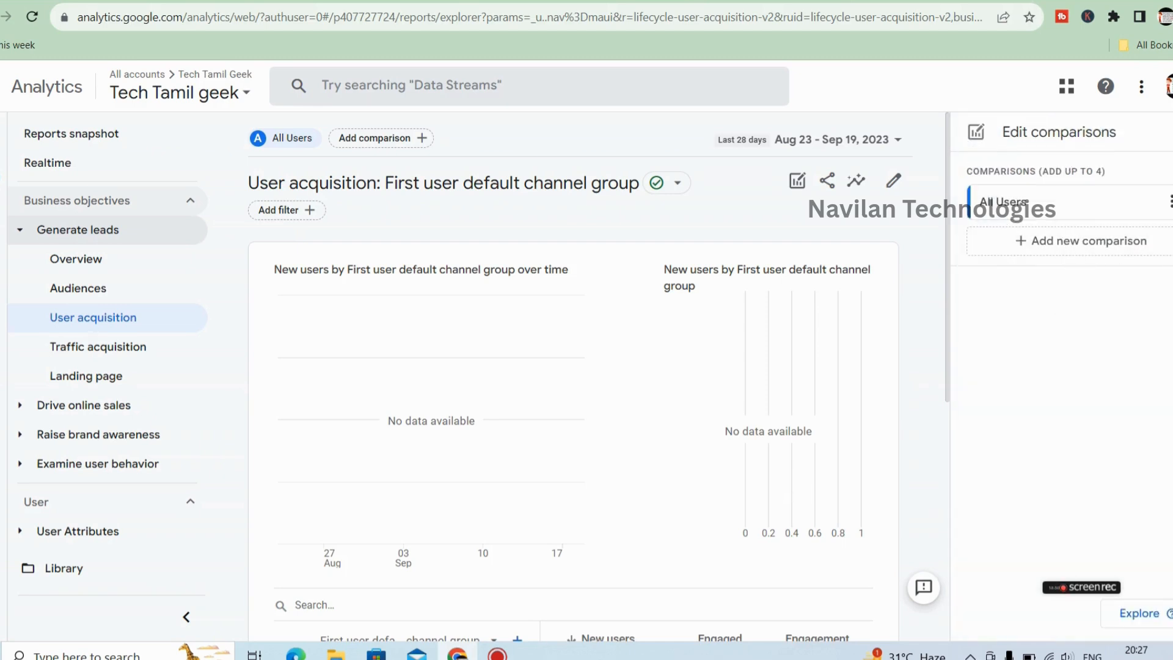
left_click_drag(948, 207, 992, 449)
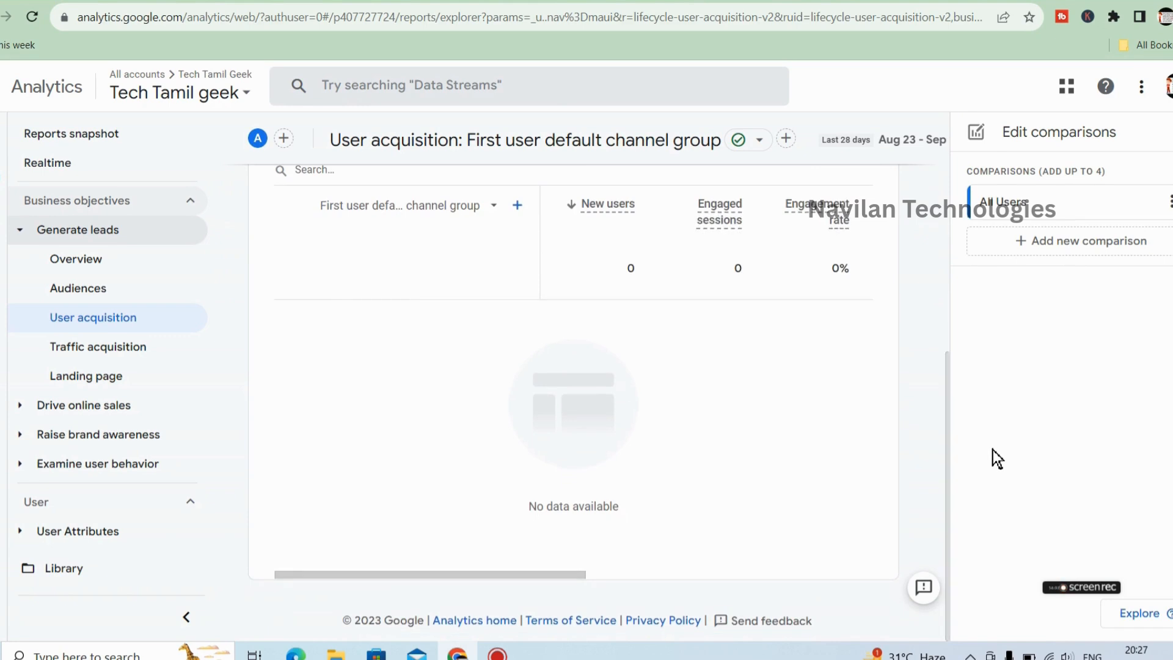
- Reload the techtamilgeek.com website, and reload the Analytics Home page to check for incoming data
left_click(46, 137)
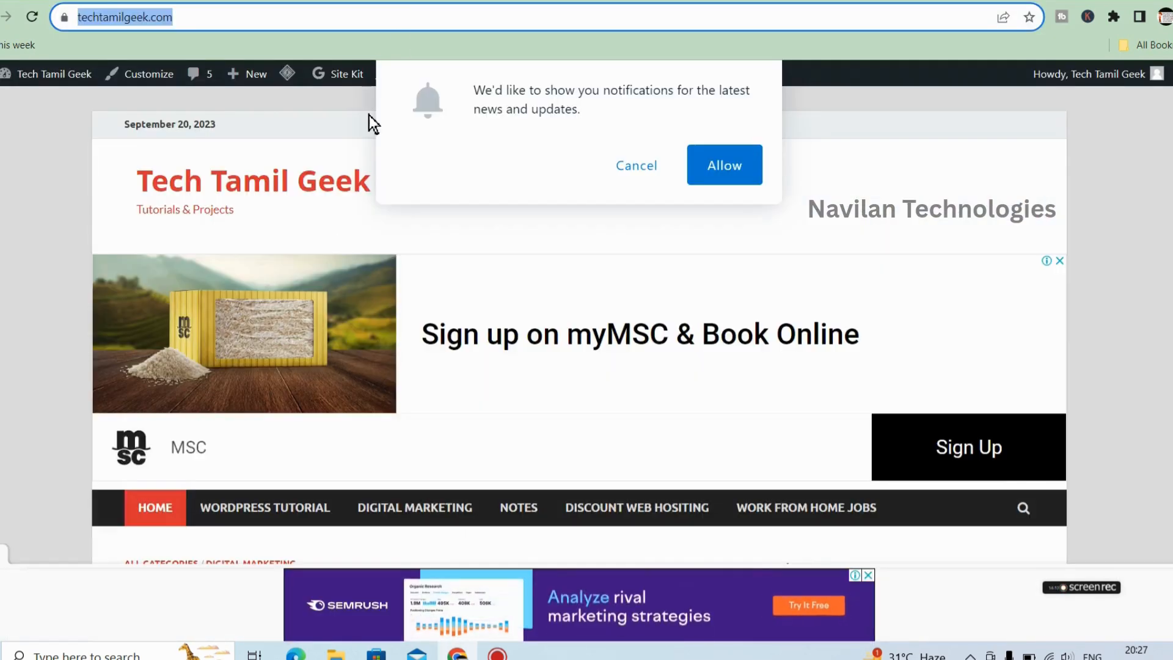
left_click(407, 10)
key("Return")
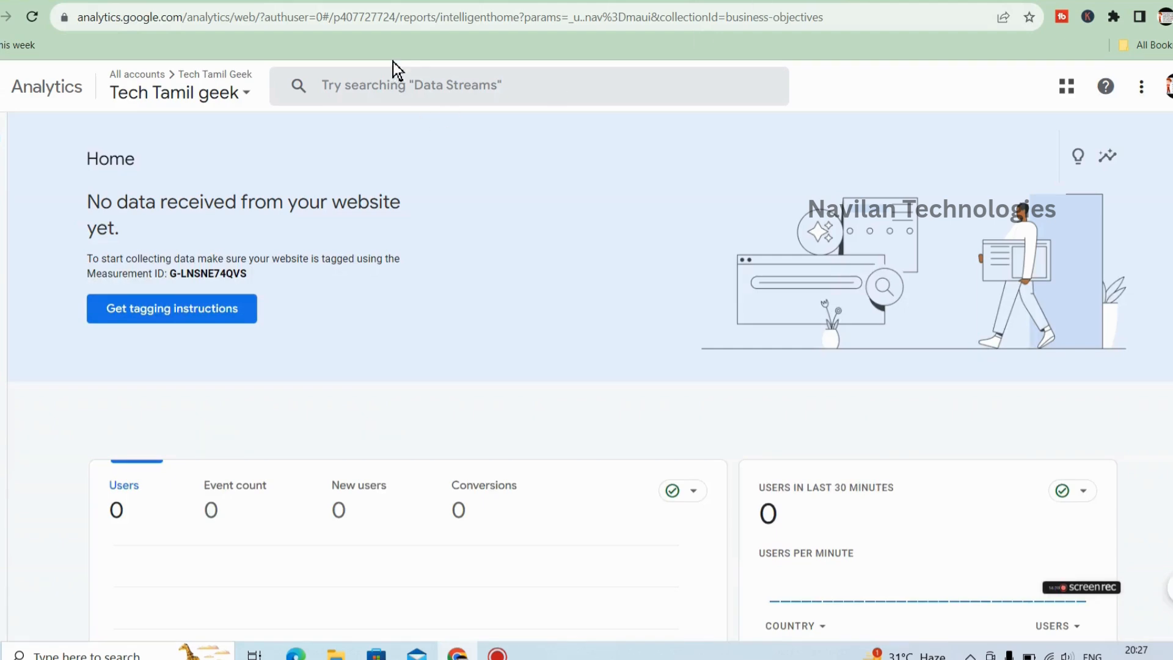
left_click(397, 21)
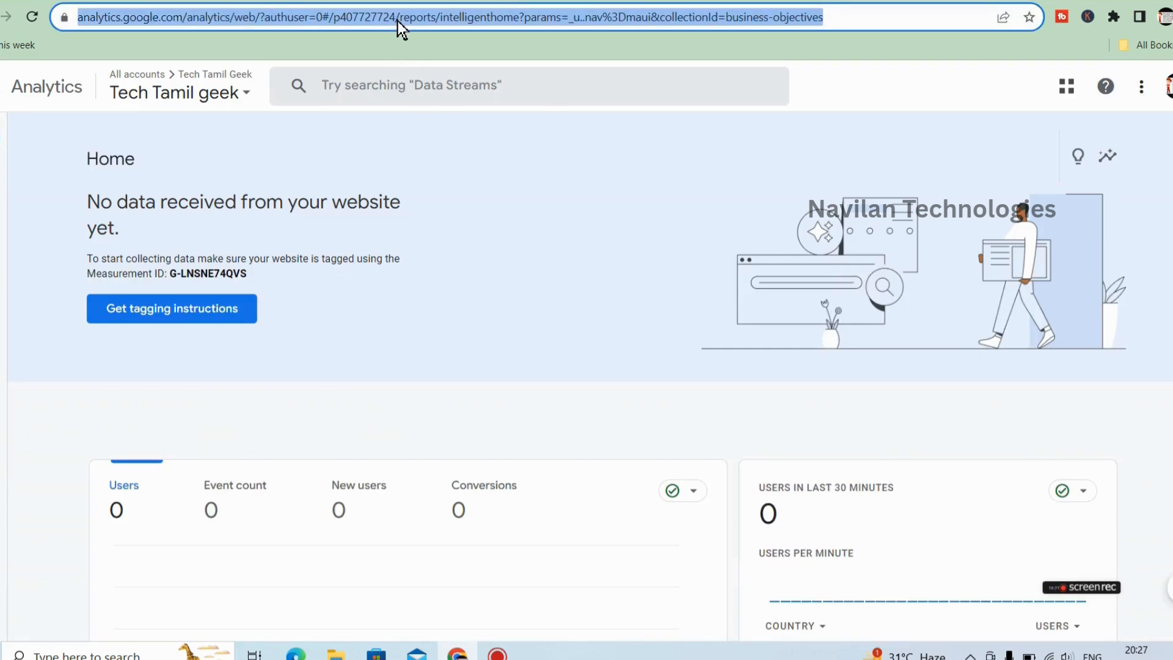
key("Return")
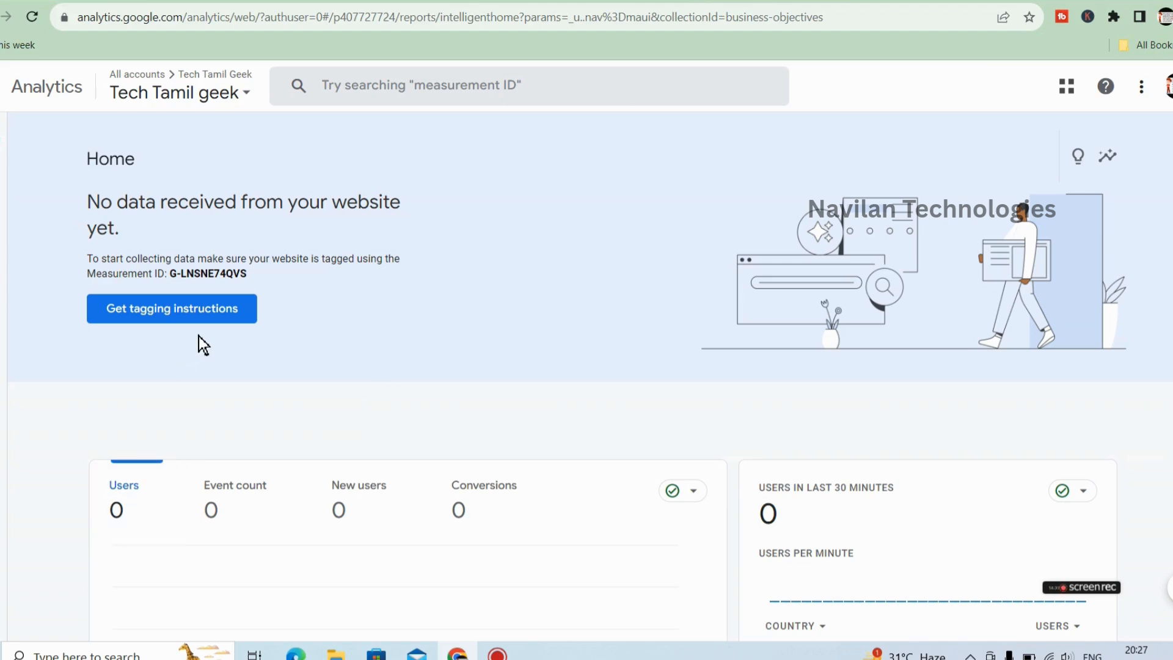
- View the tagging instructions and the web stream details for my website, and close both to return to Data streams
left_click(189, 308)
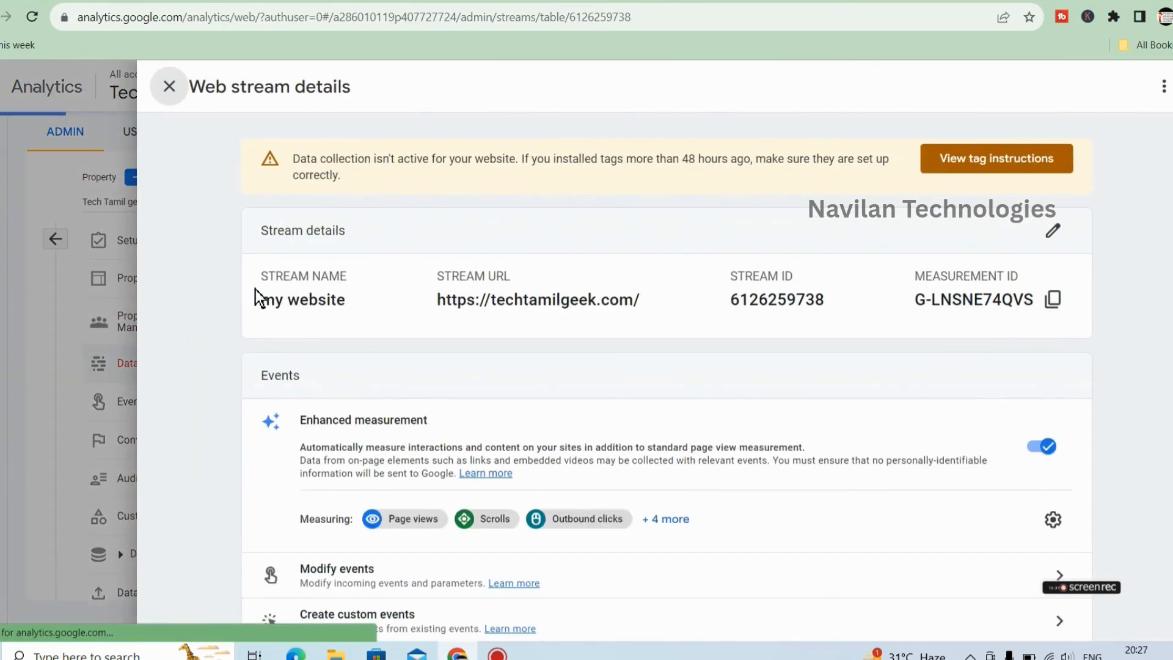
left_click(167, 91)
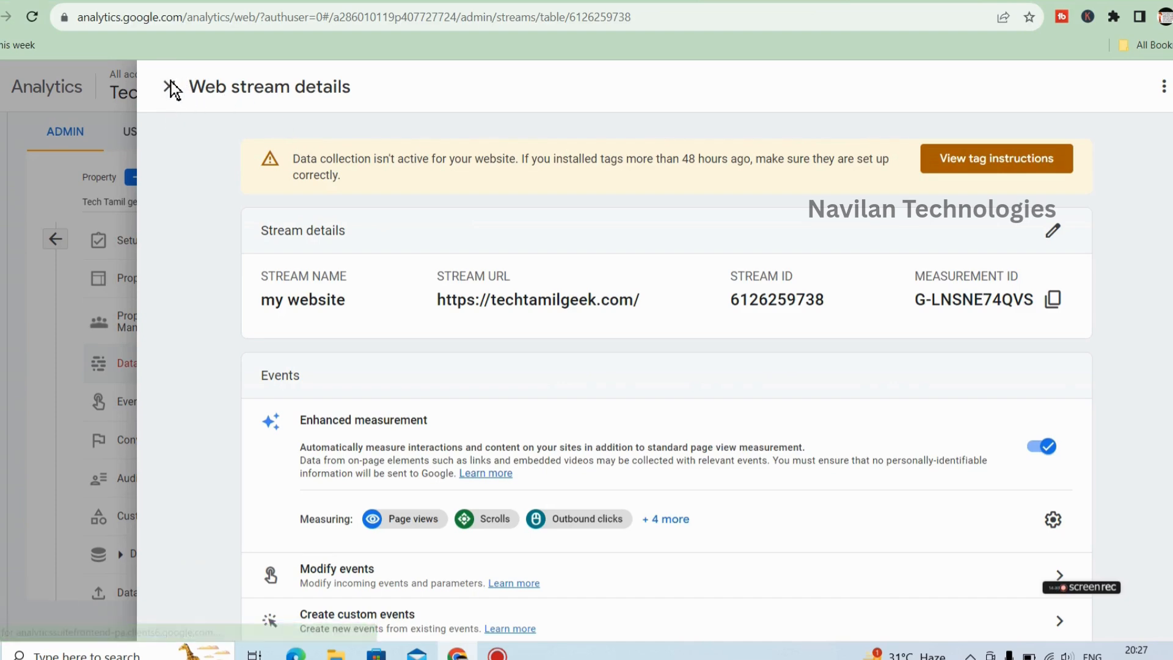
left_click(996, 158)
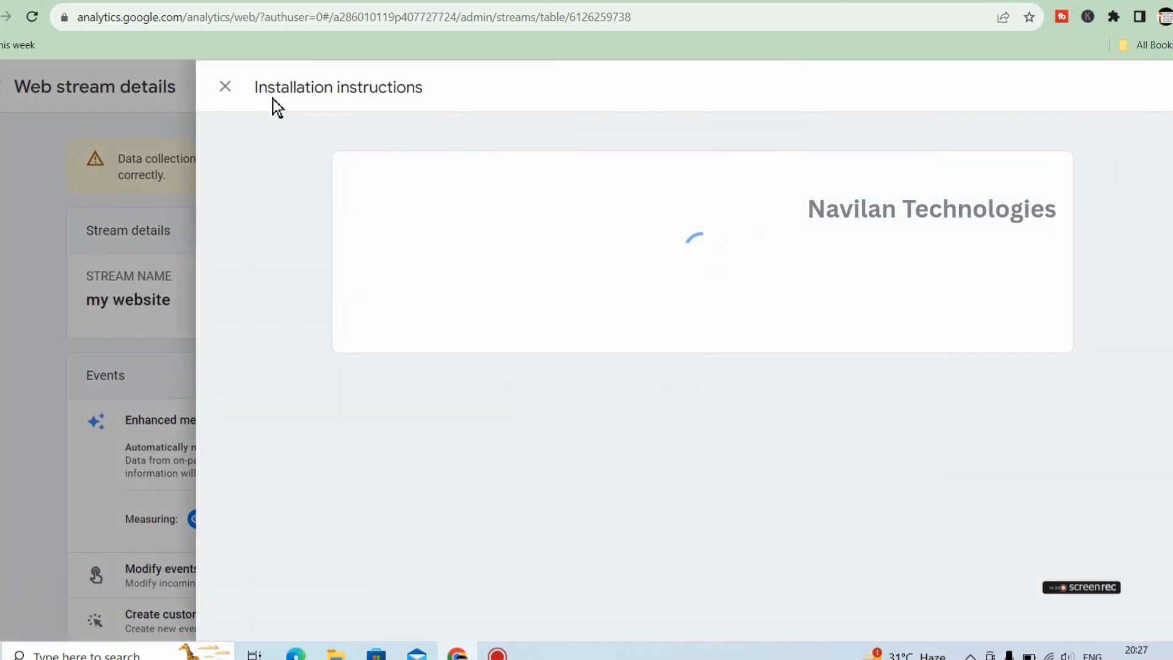
left_click(226, 87)
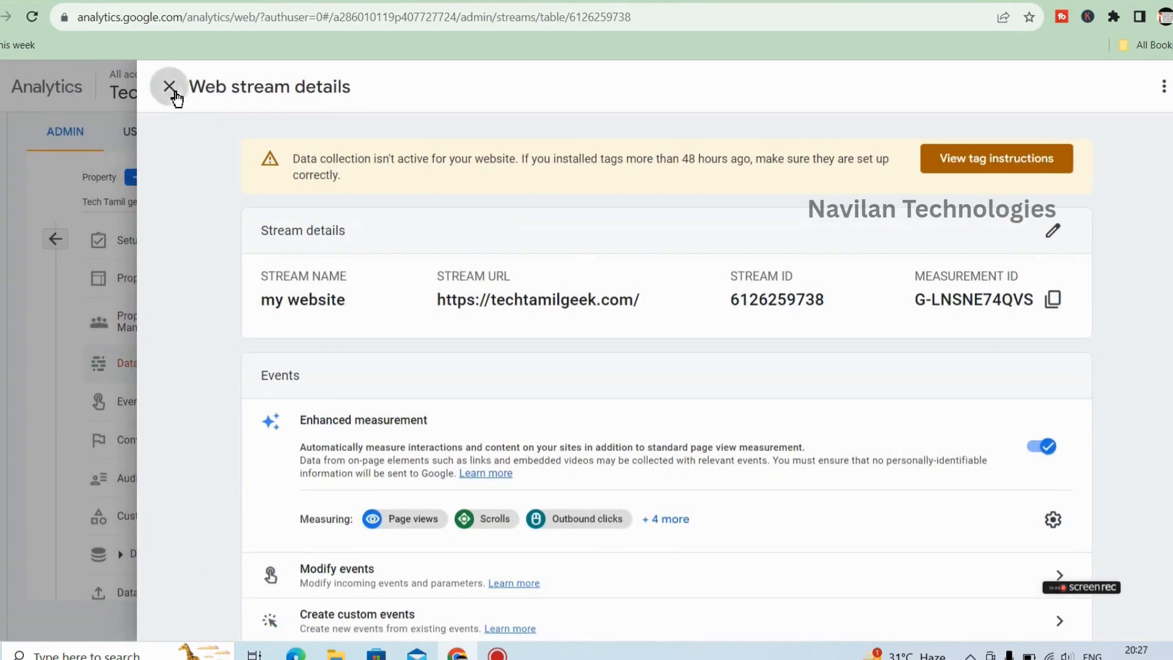
left_click(171, 88)
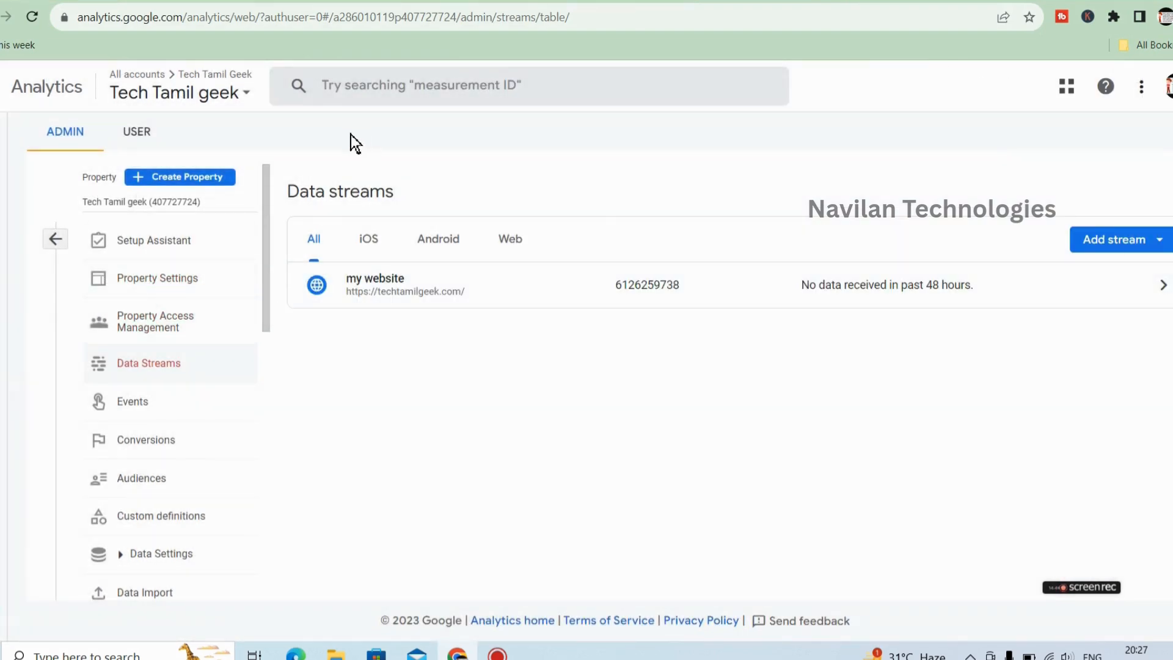
- View the user settings, return to the Admin settings, and open the Reports snapshot
left_click(153, 145)
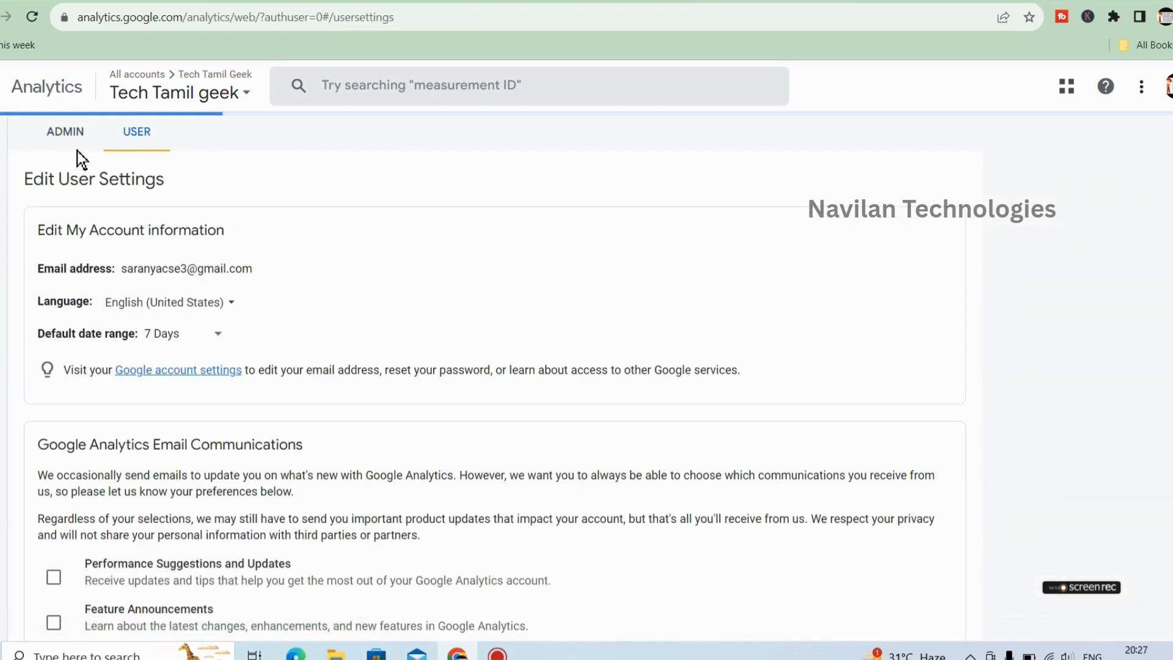
left_click(59, 131)
left_click(3, 177)
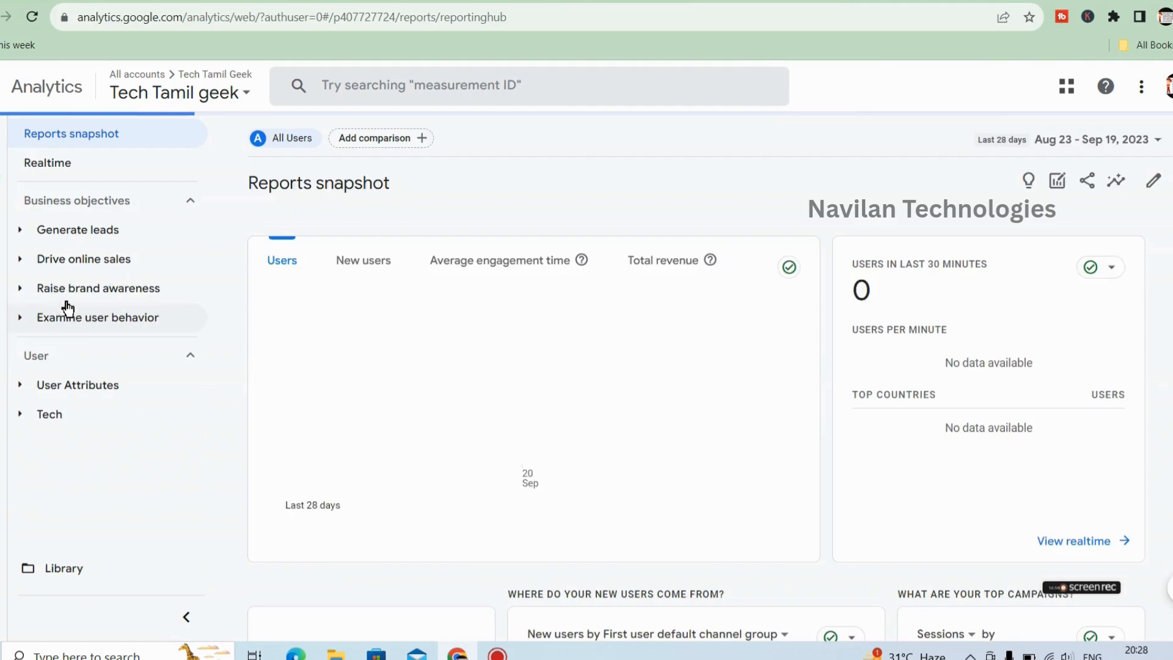
- Switch to the techtamilgeek.com website and reload its home page
left_click(912, 0)
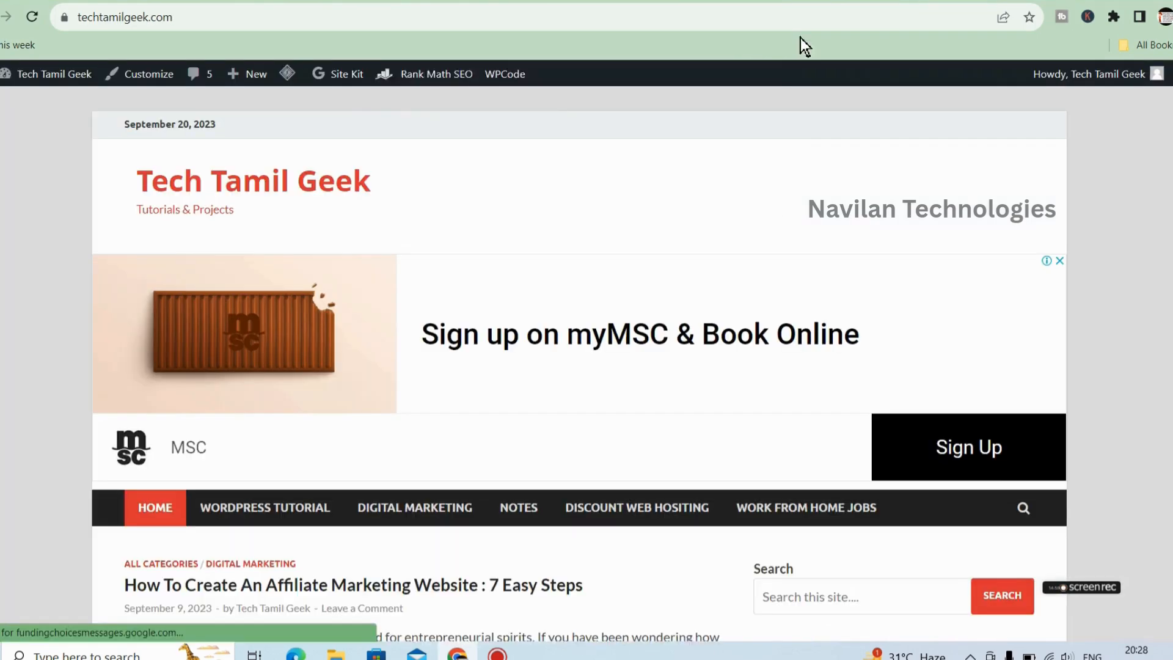
left_click(722, 18)
key("Return")
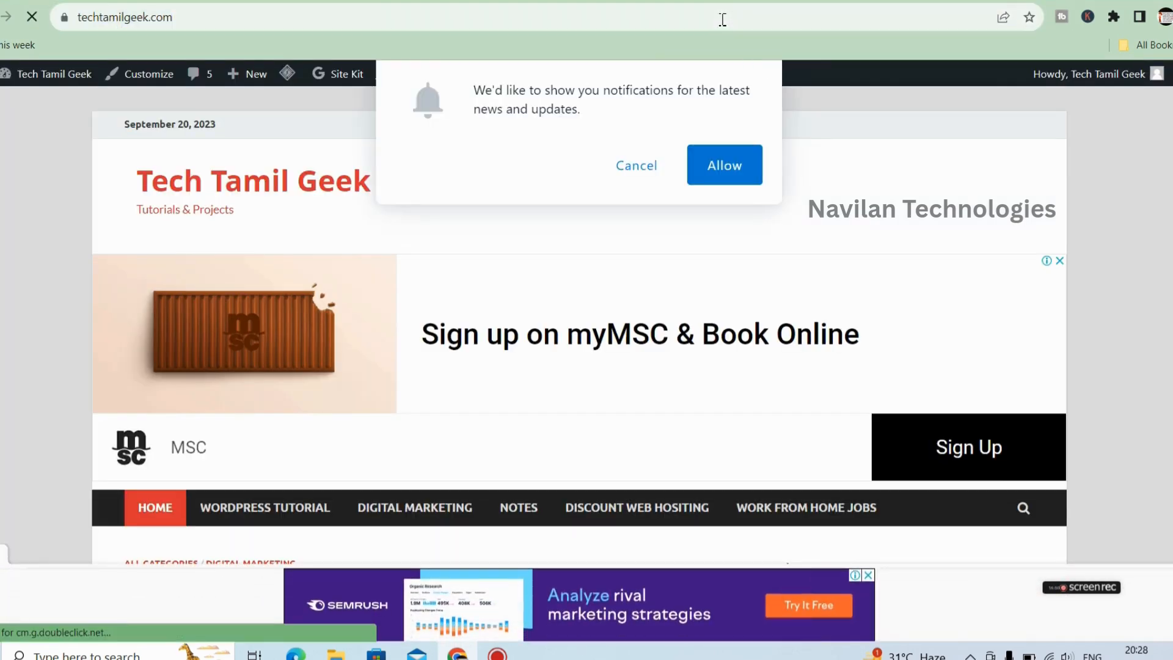
- Switch to the Analytics Reports snapshot and reload it to check for incoming visits
left_click(738, 1)
left_click(446, 21)
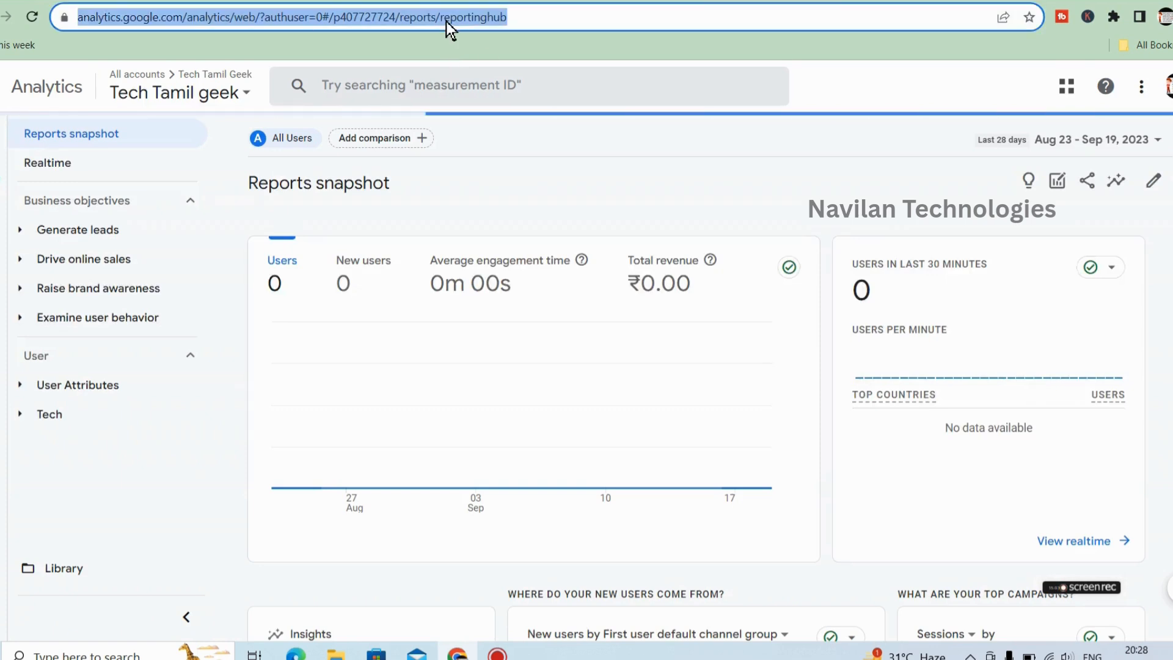
key("Return")
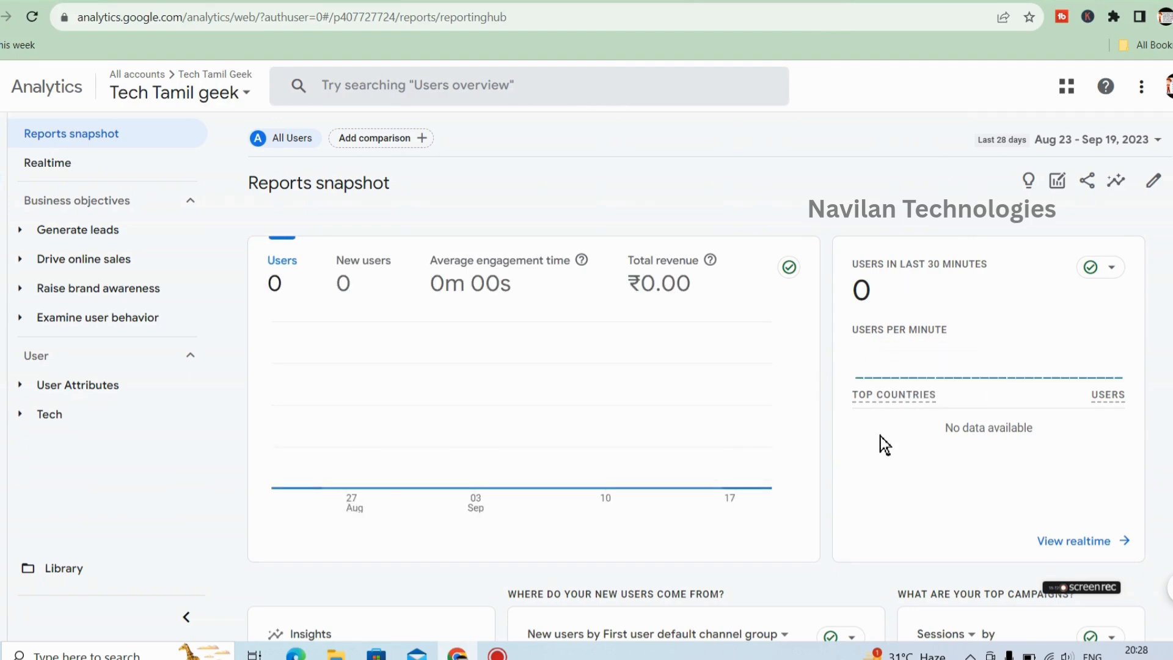
key("ctrl+Tab")
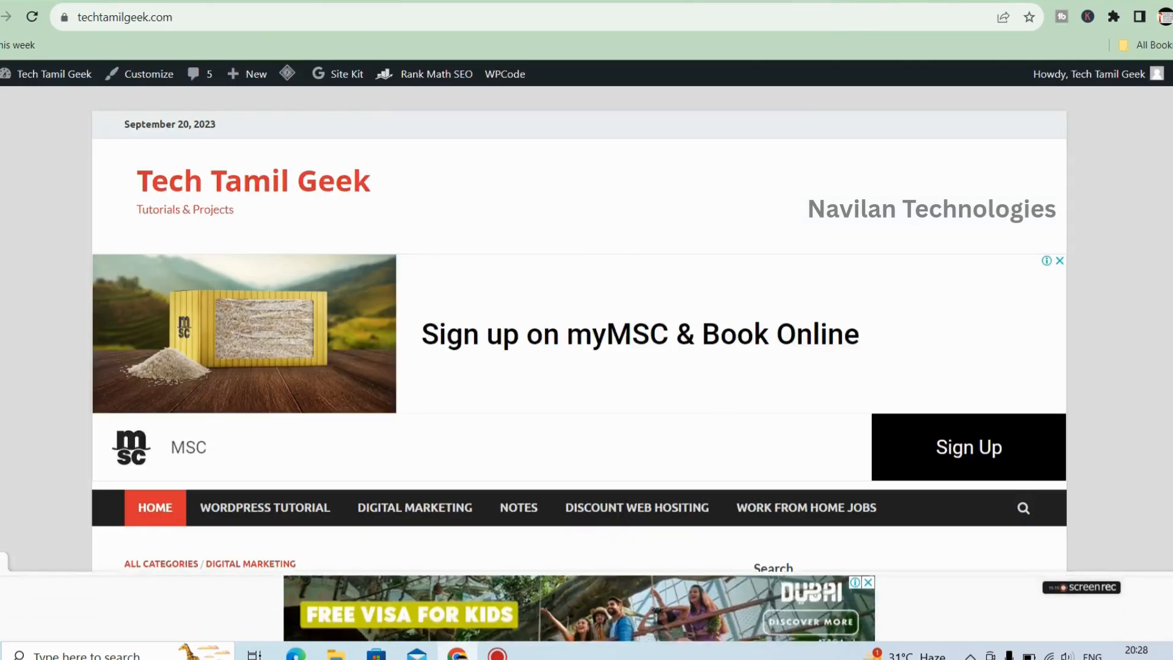
key("ctrl+shift+Tab")
left_click(1169, 86)
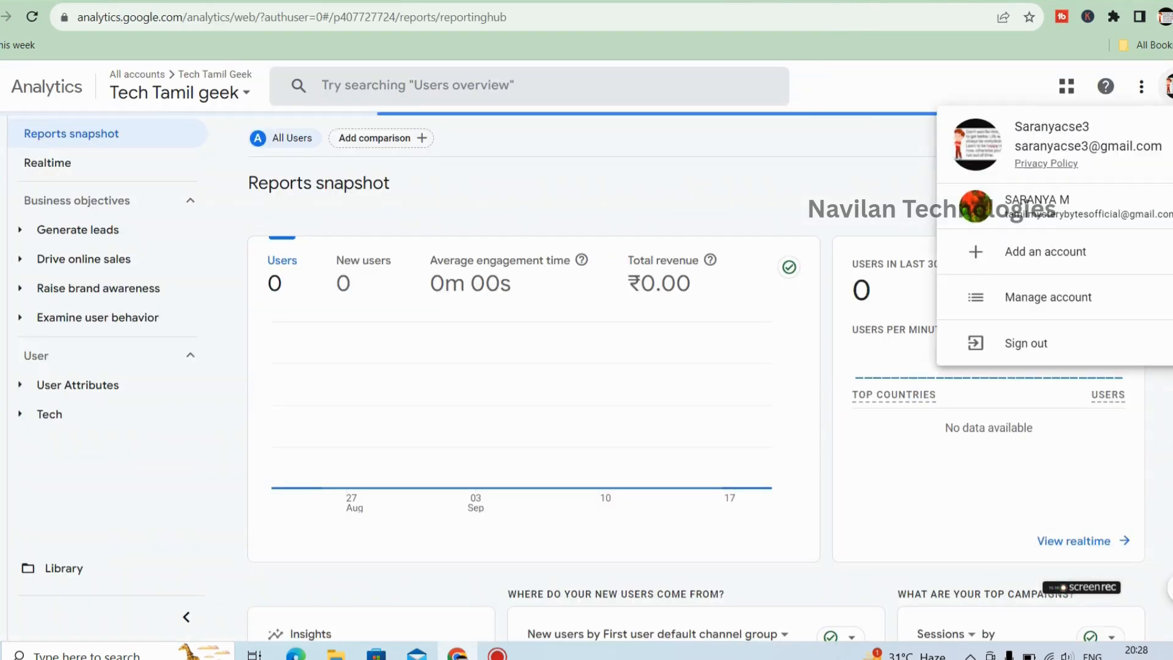
left_click(1117, 204)
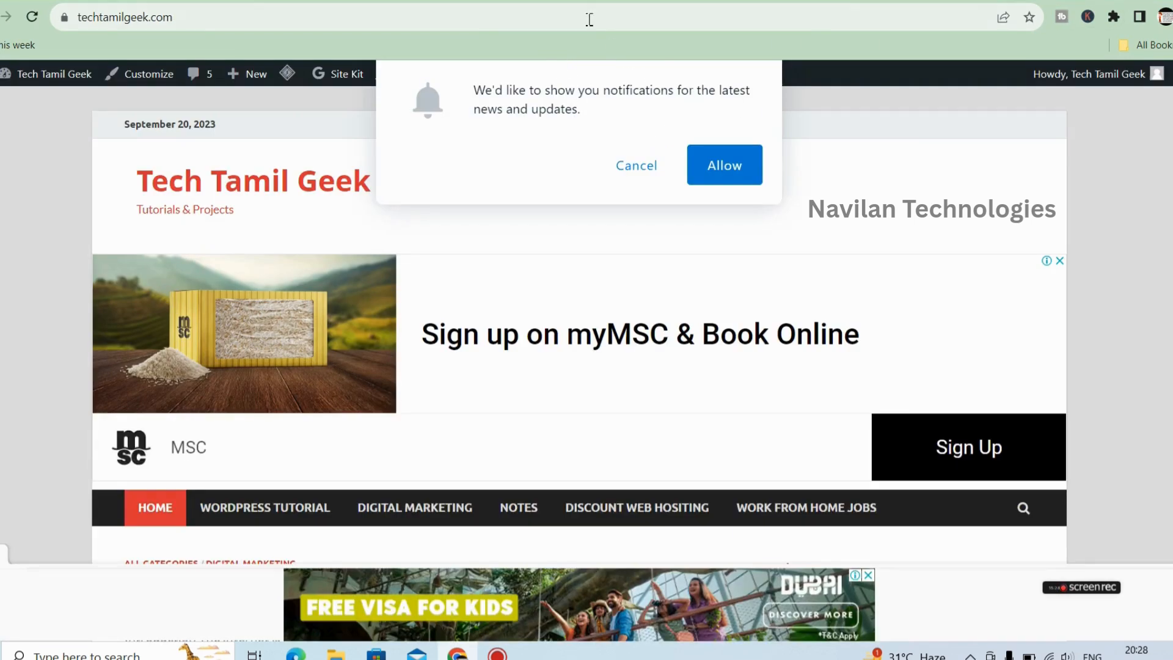
- Reload the techtamilgeek.com home page, and reload the Analytics Reports snapshot to check whether the visit is recorded
left_click(589, 19)
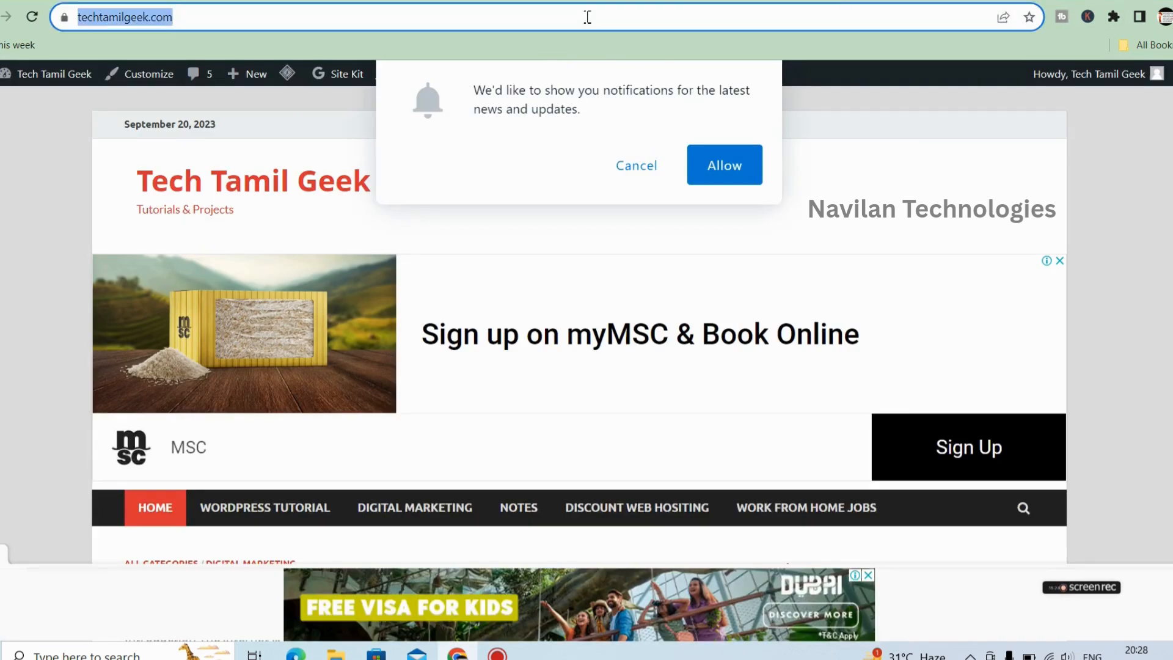
key("Return")
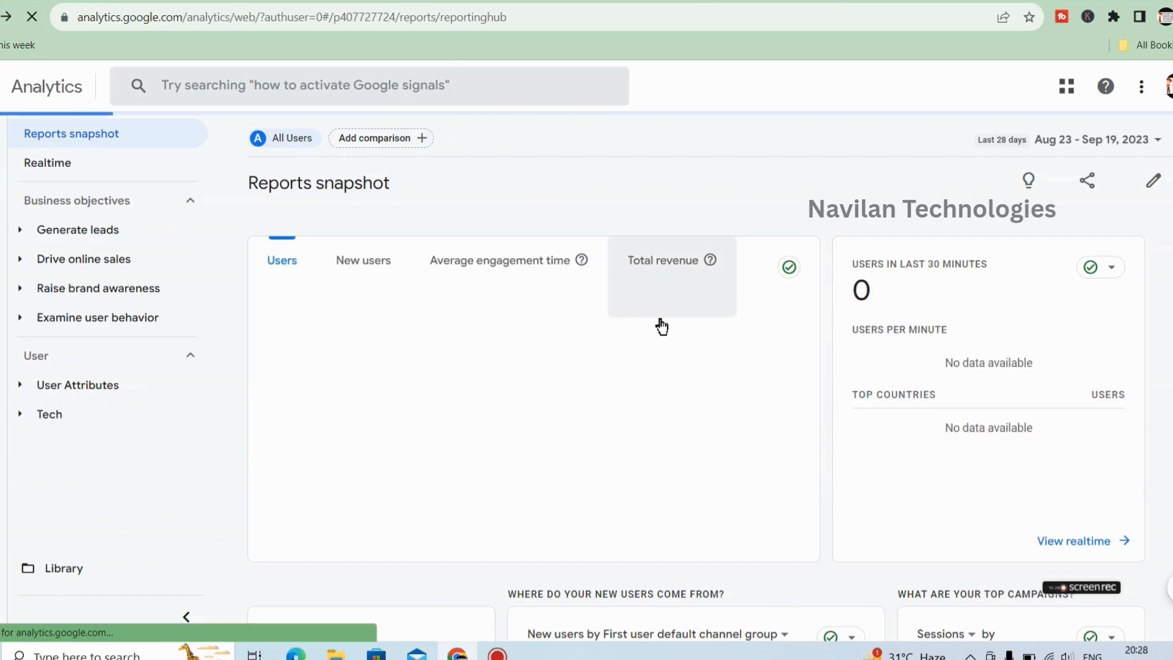
left_click(424, 23)
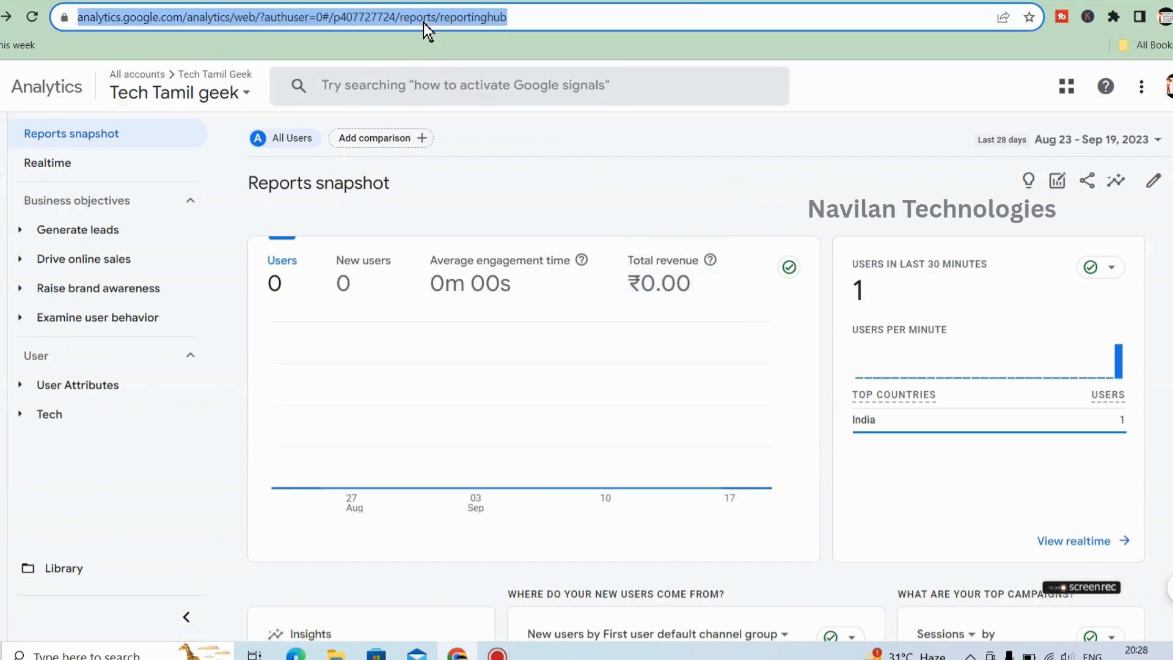
key("Return")
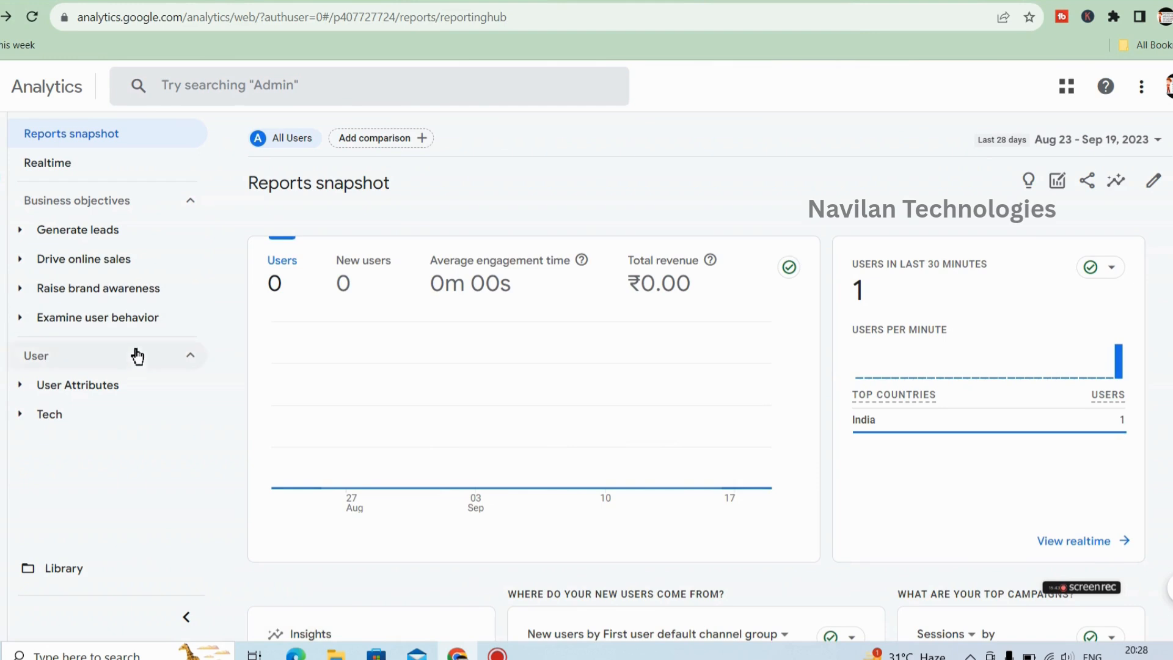
- View the sharing options of the Reports snapshot, close them, and look through the report's cards
mouse_move(11, 220)
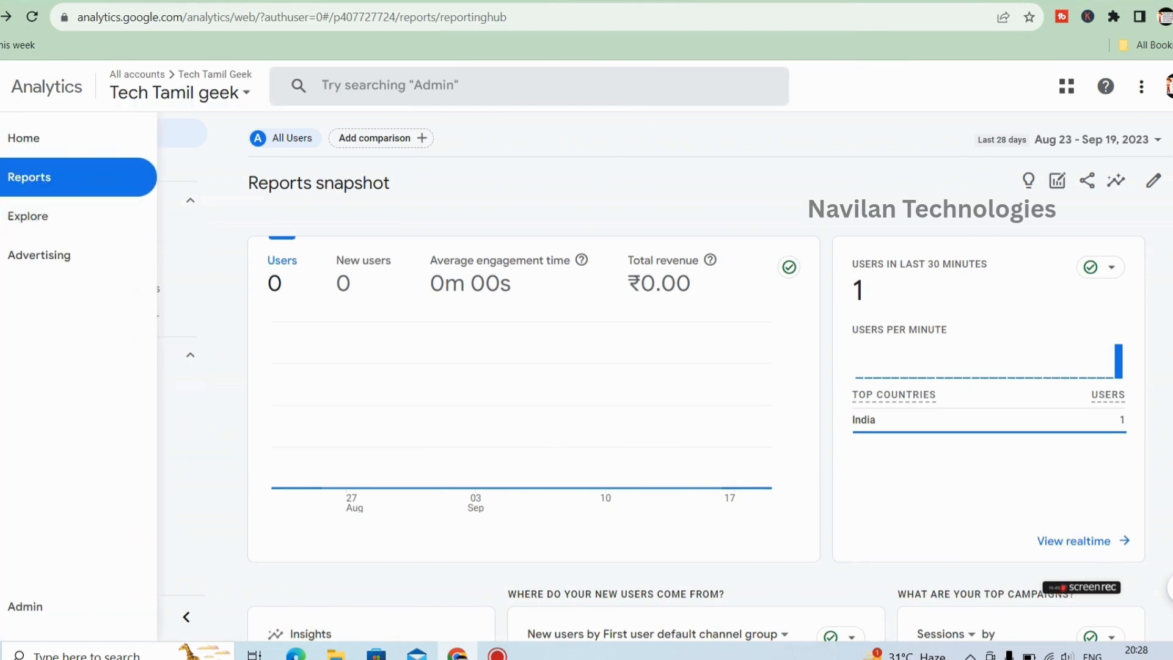
left_click(1087, 181)
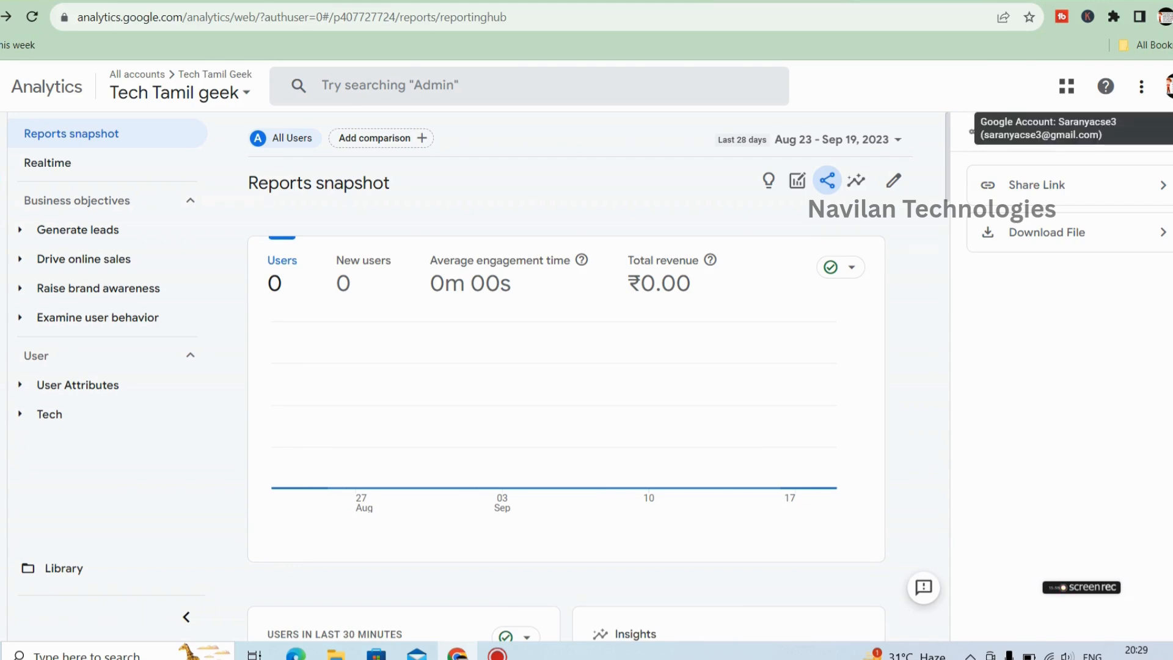
left_click(1171, 132)
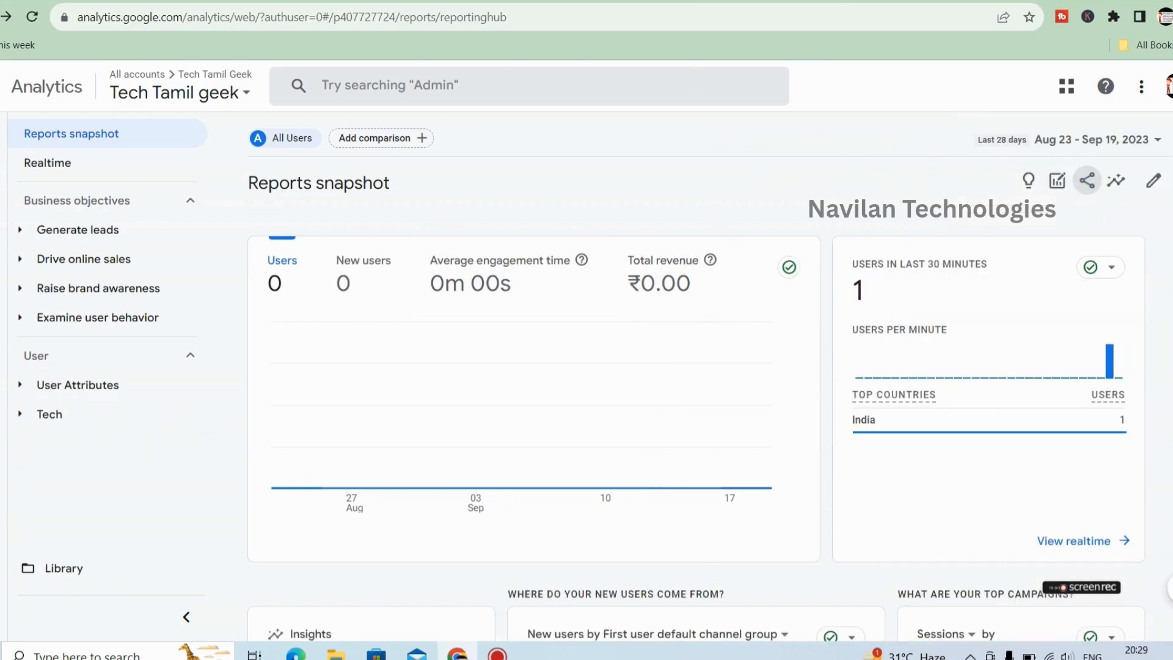
scroll(716, 201, "down", 3)
scroll(697, 402, "down", 5)
scroll(696, 402, "up", 8)
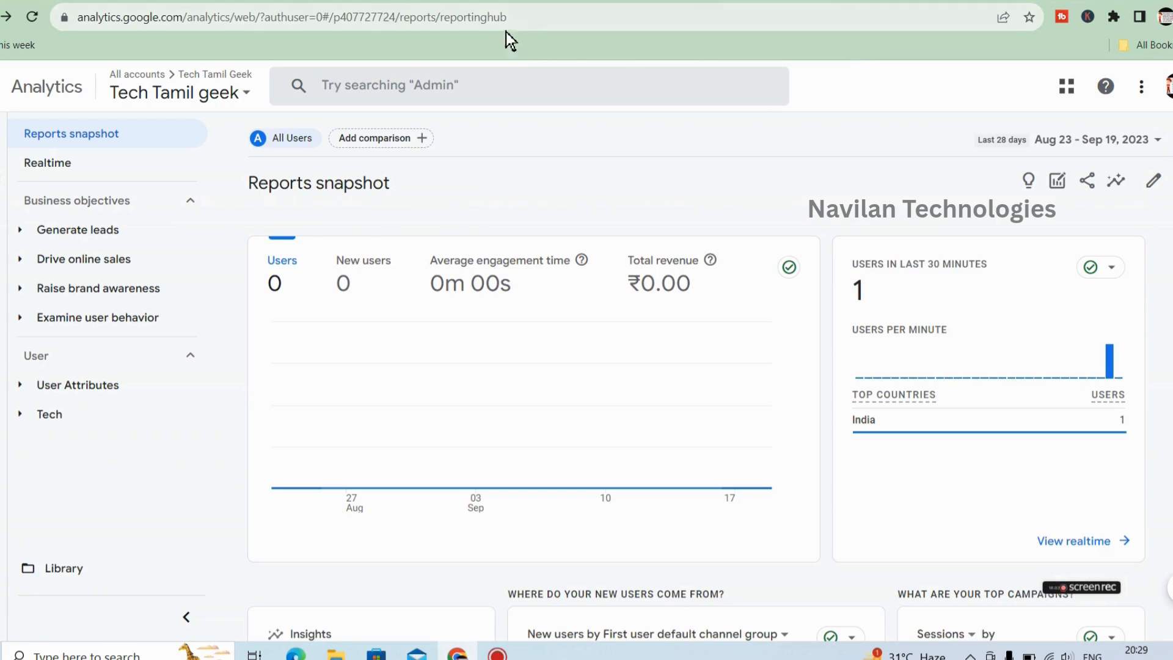
left_click(185, 15)
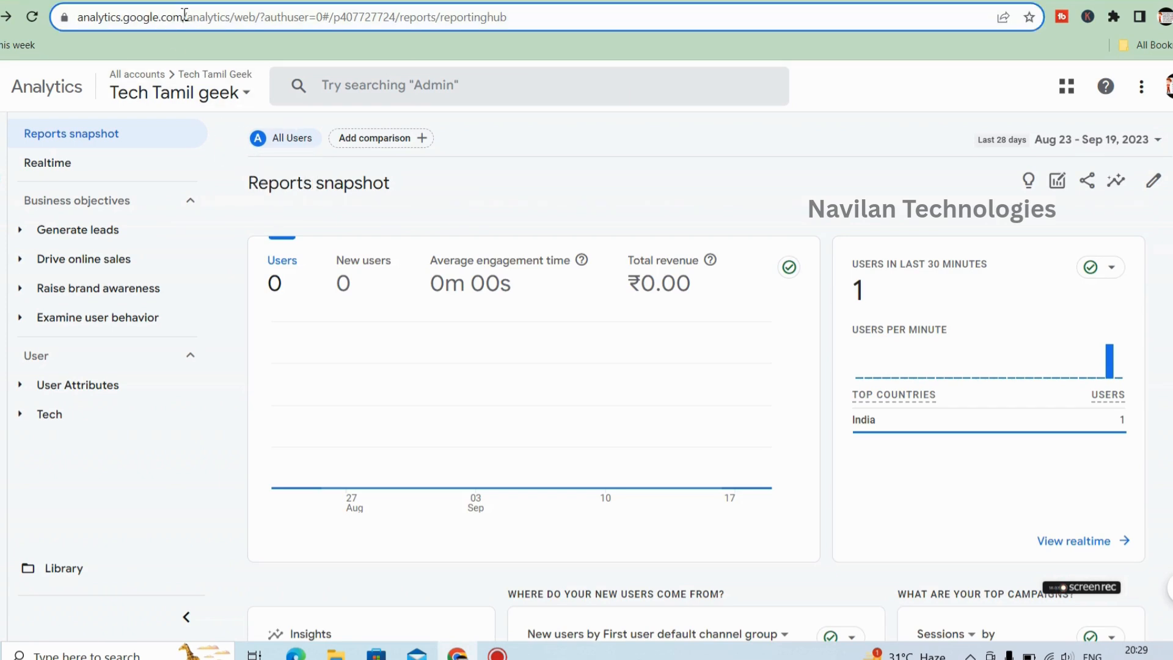
left_click_drag(184, 15, 48, 14)
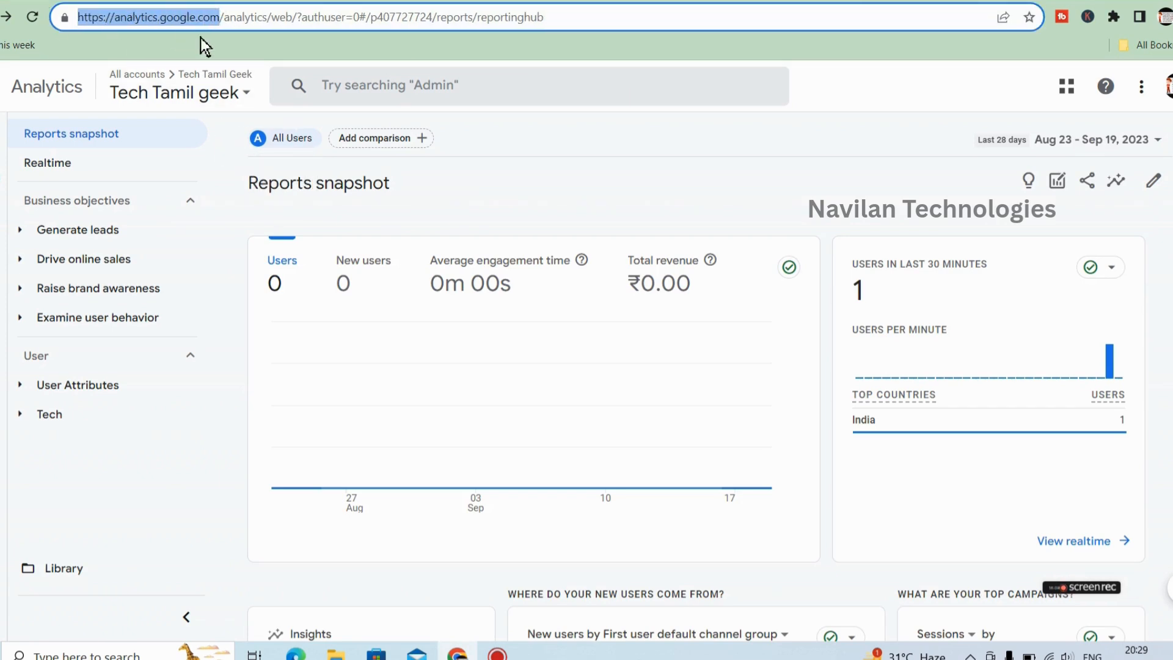